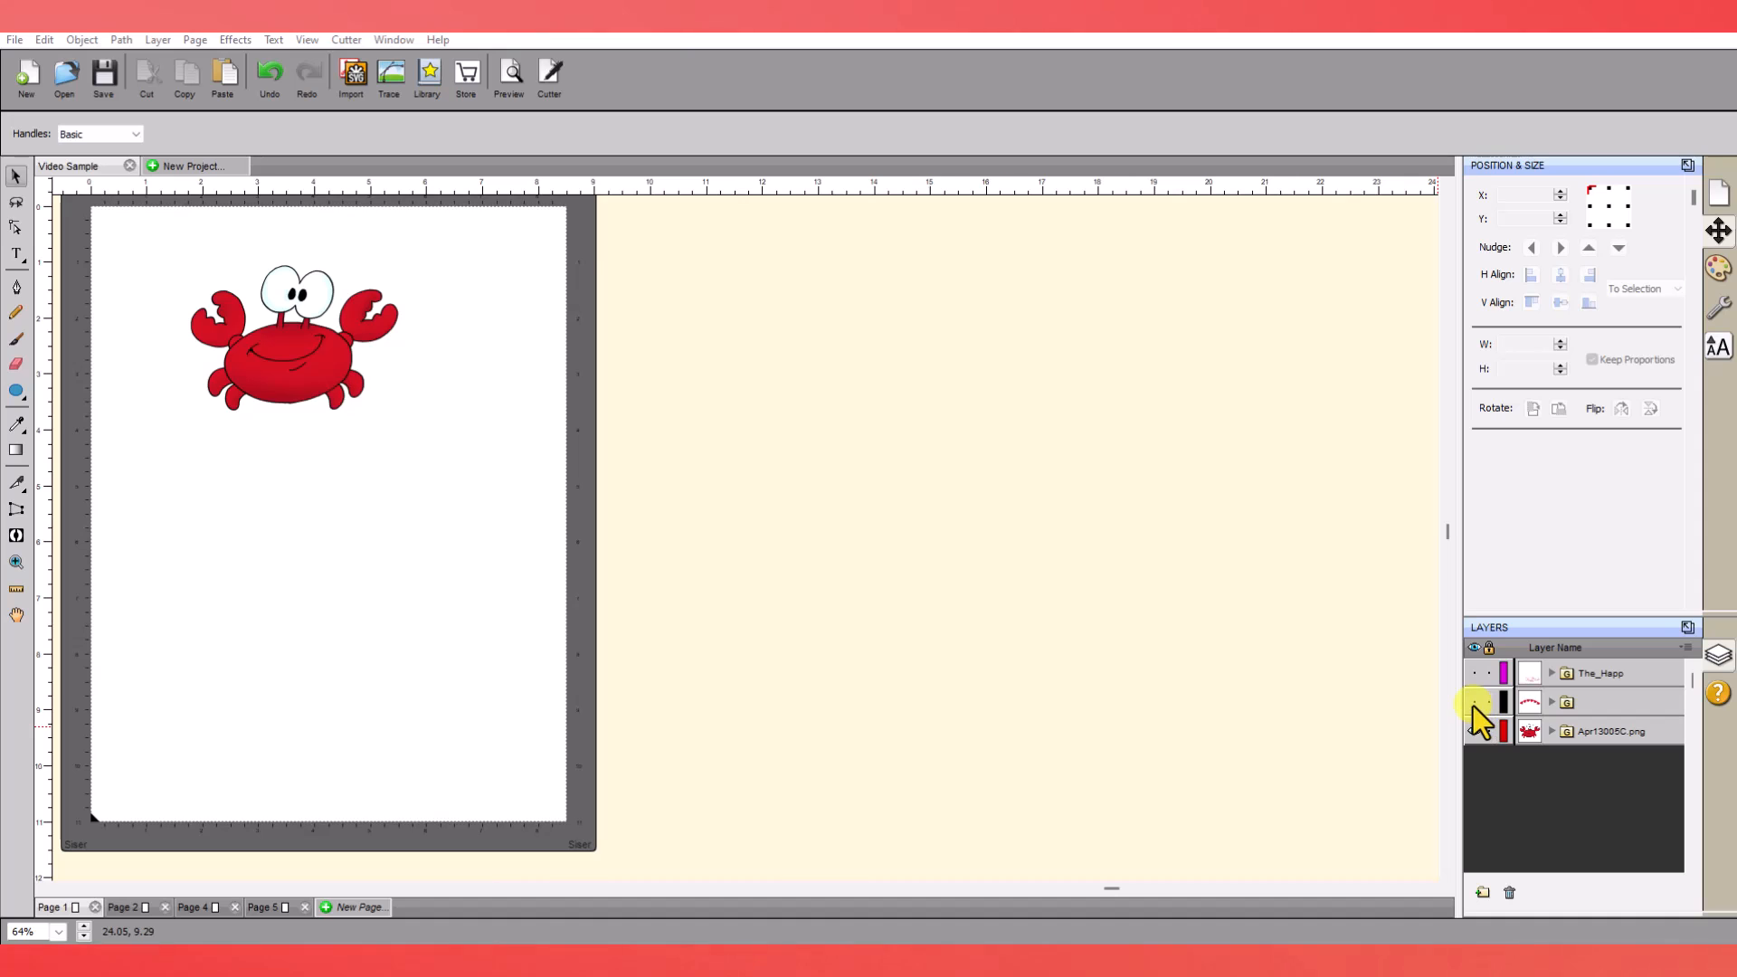
Show the hidden The_Happ text layer and the unnamed hearts layer around the crab design.
{"action": "left_click", "coordinate": [1475, 702]}
{"action": "left_click", "coordinate": [1475, 673]}
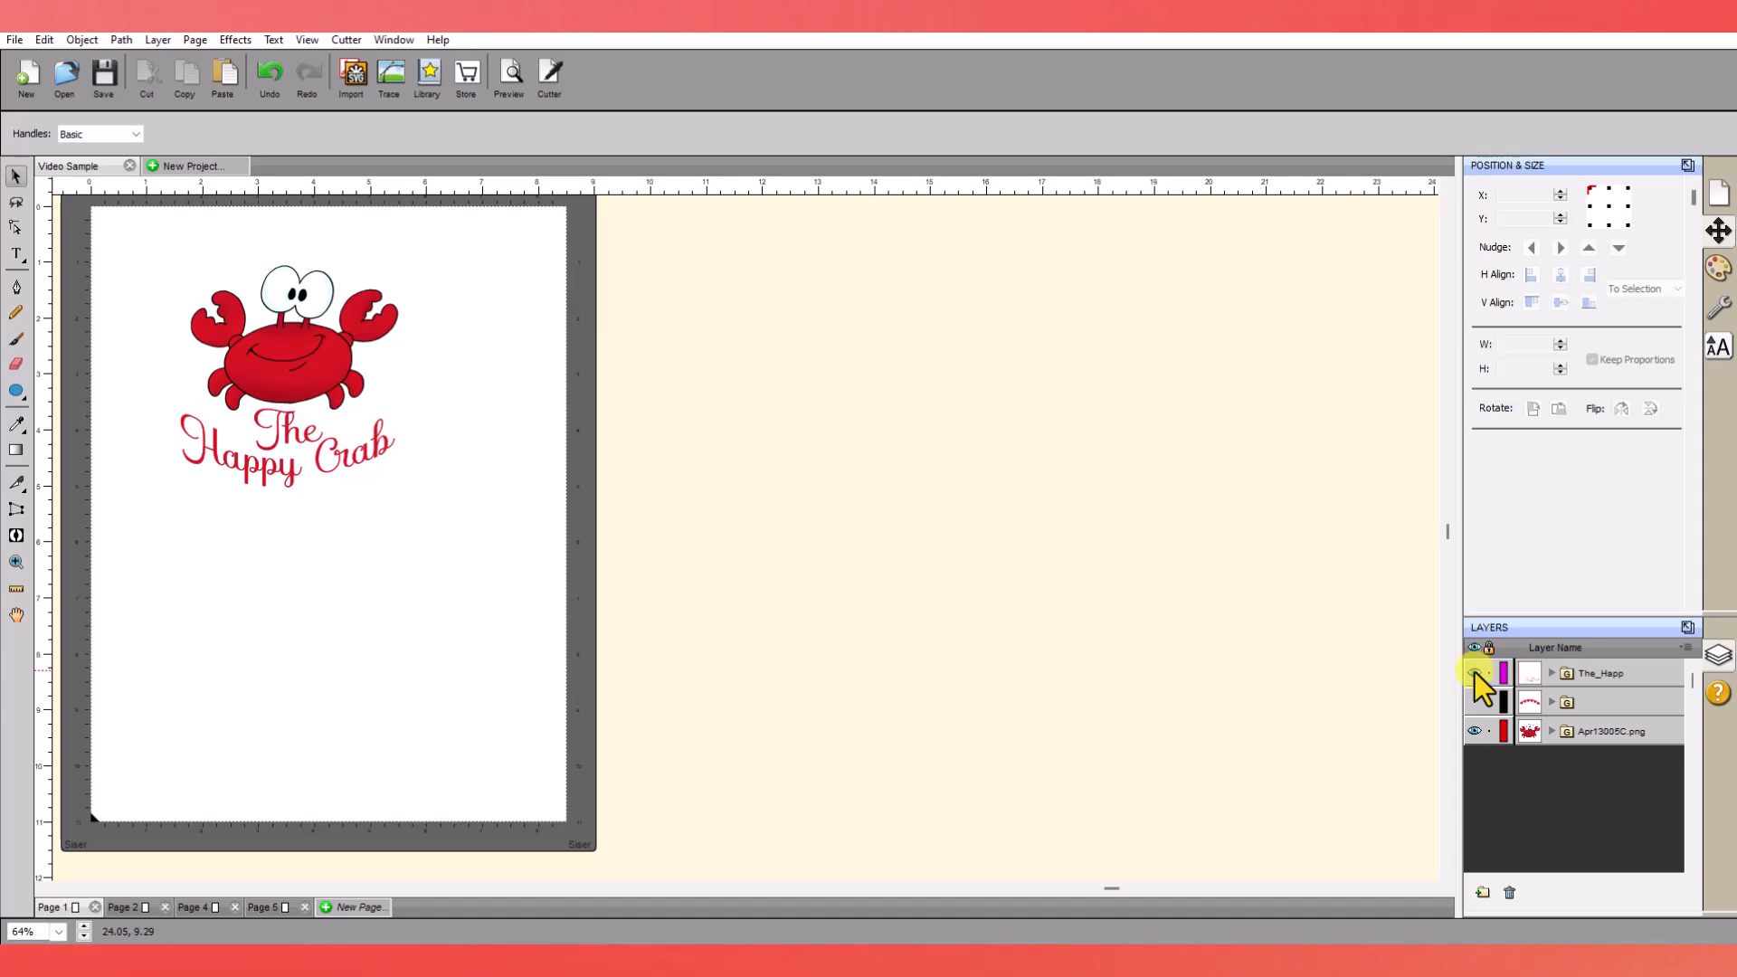
{"action": "left_click", "coordinate": [1474, 702]}
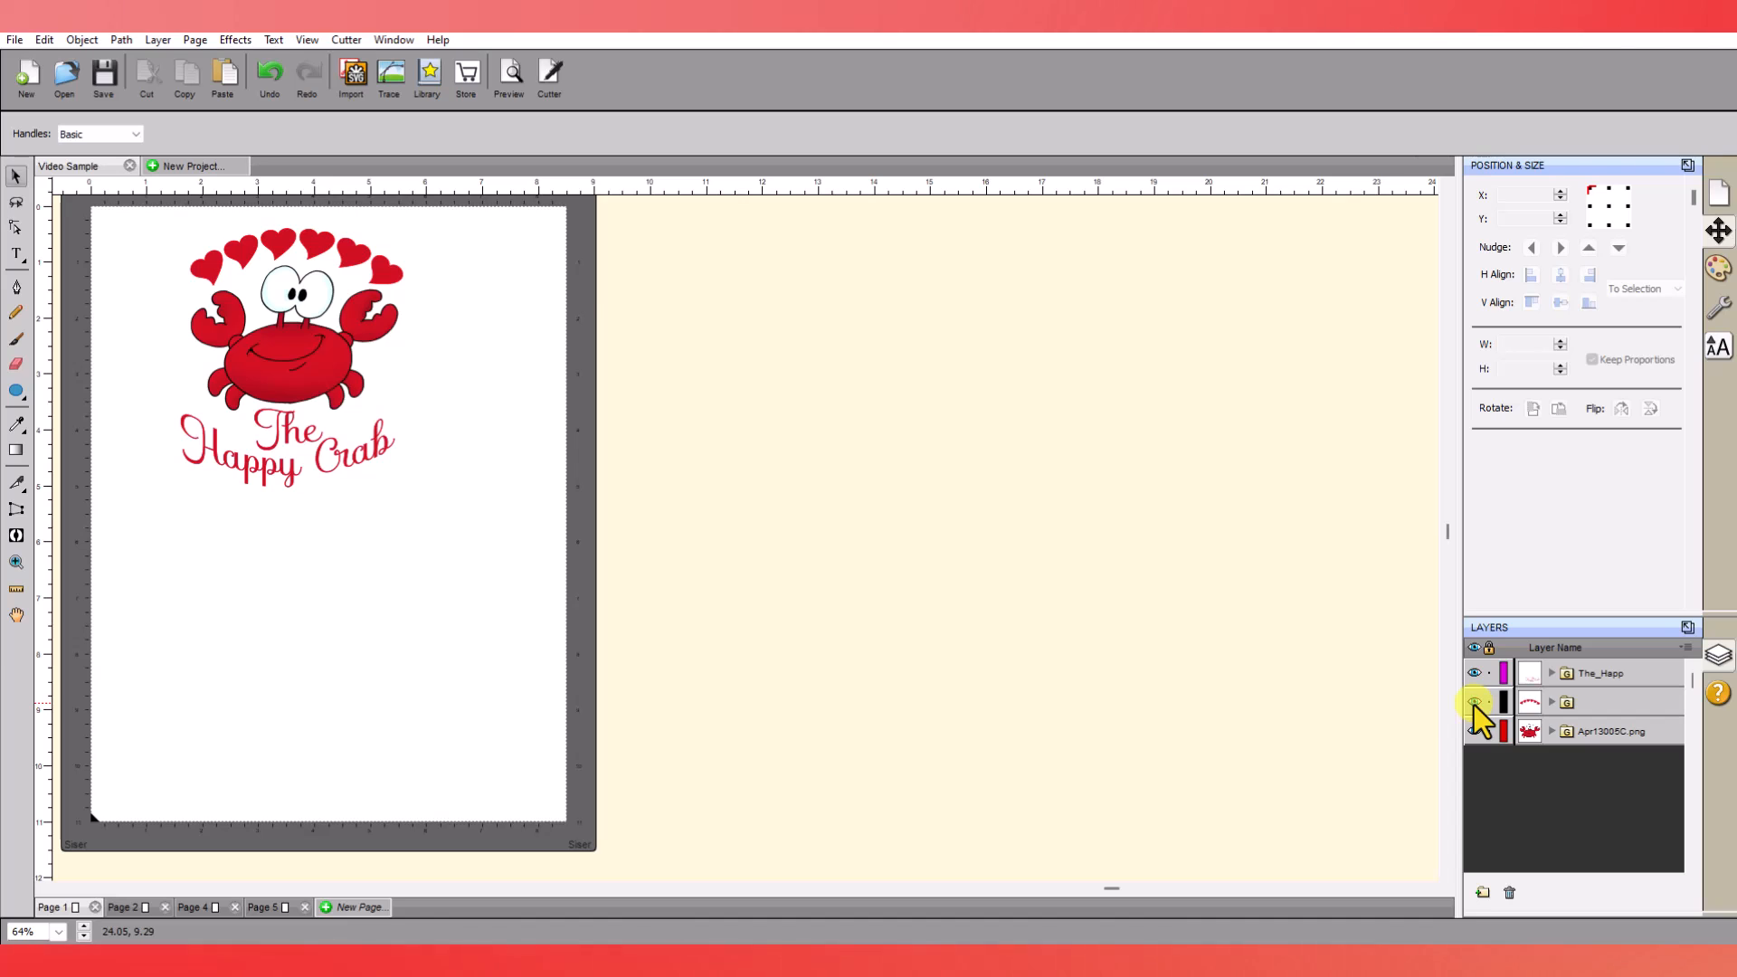
{"action": "left_click_drag", "start_coordinate": [1469, 707], "coordinate": [1307, 712]}
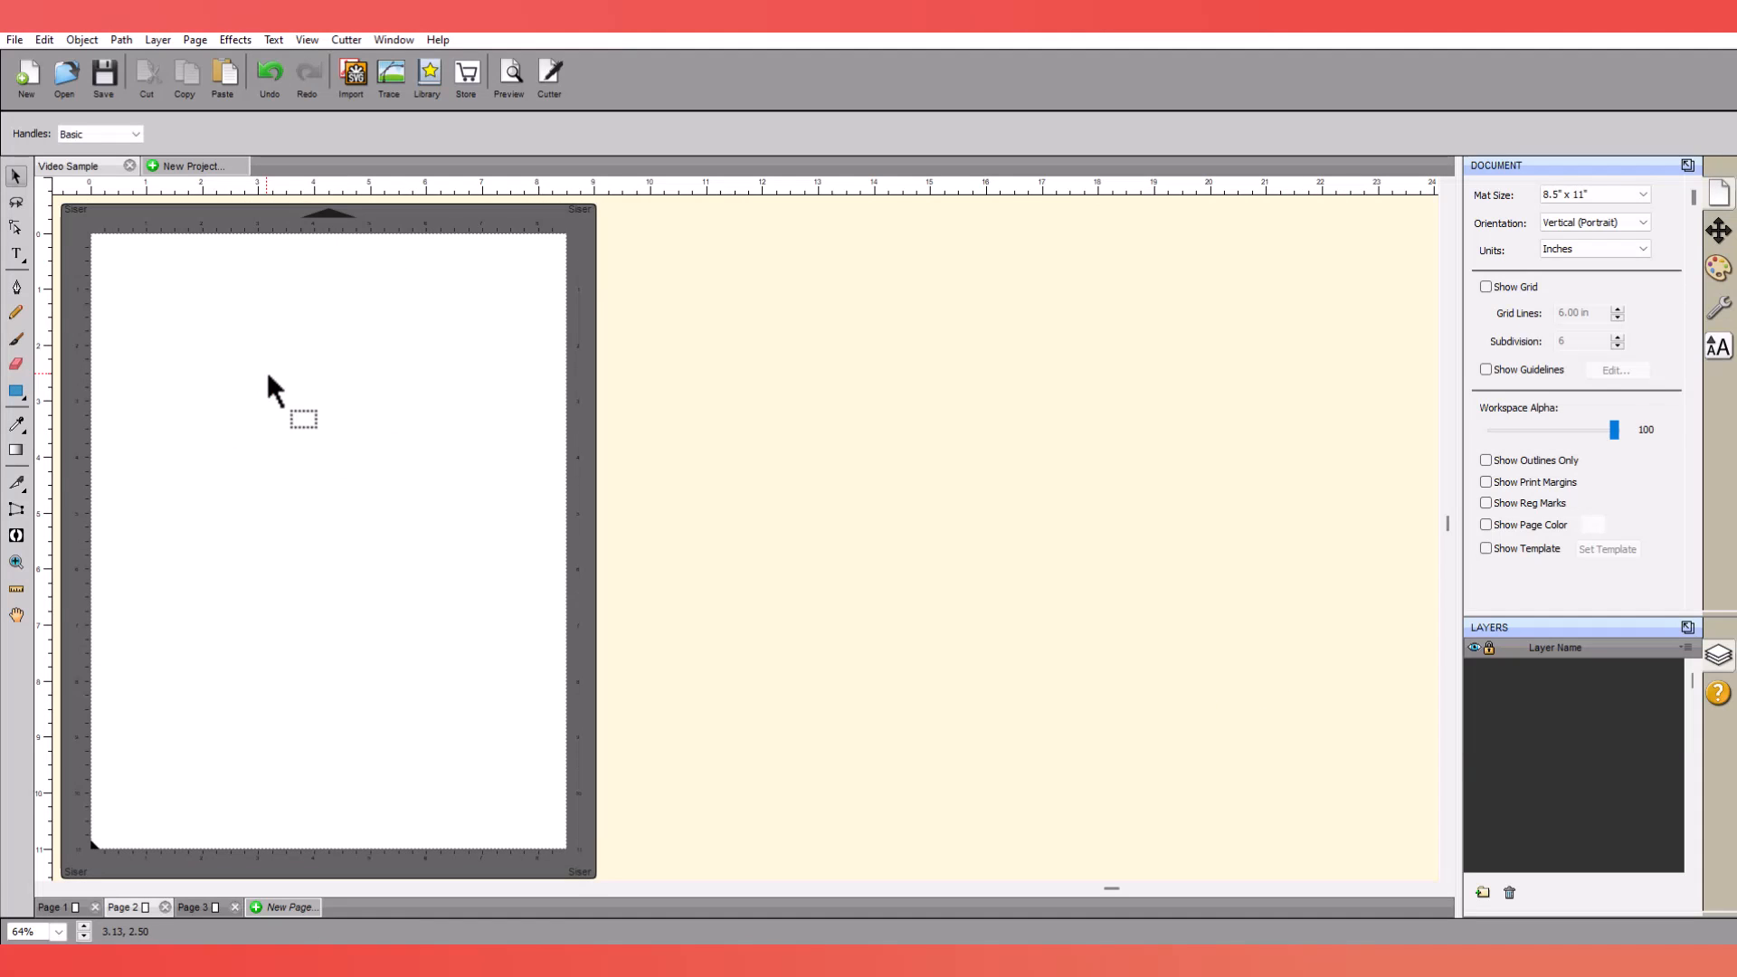
Import the image Cartoon Bird.png onto the empty Page 2.
{"action": "left_click_drag", "start_coordinate": [268, 384], "coordinate": [276, 312]}
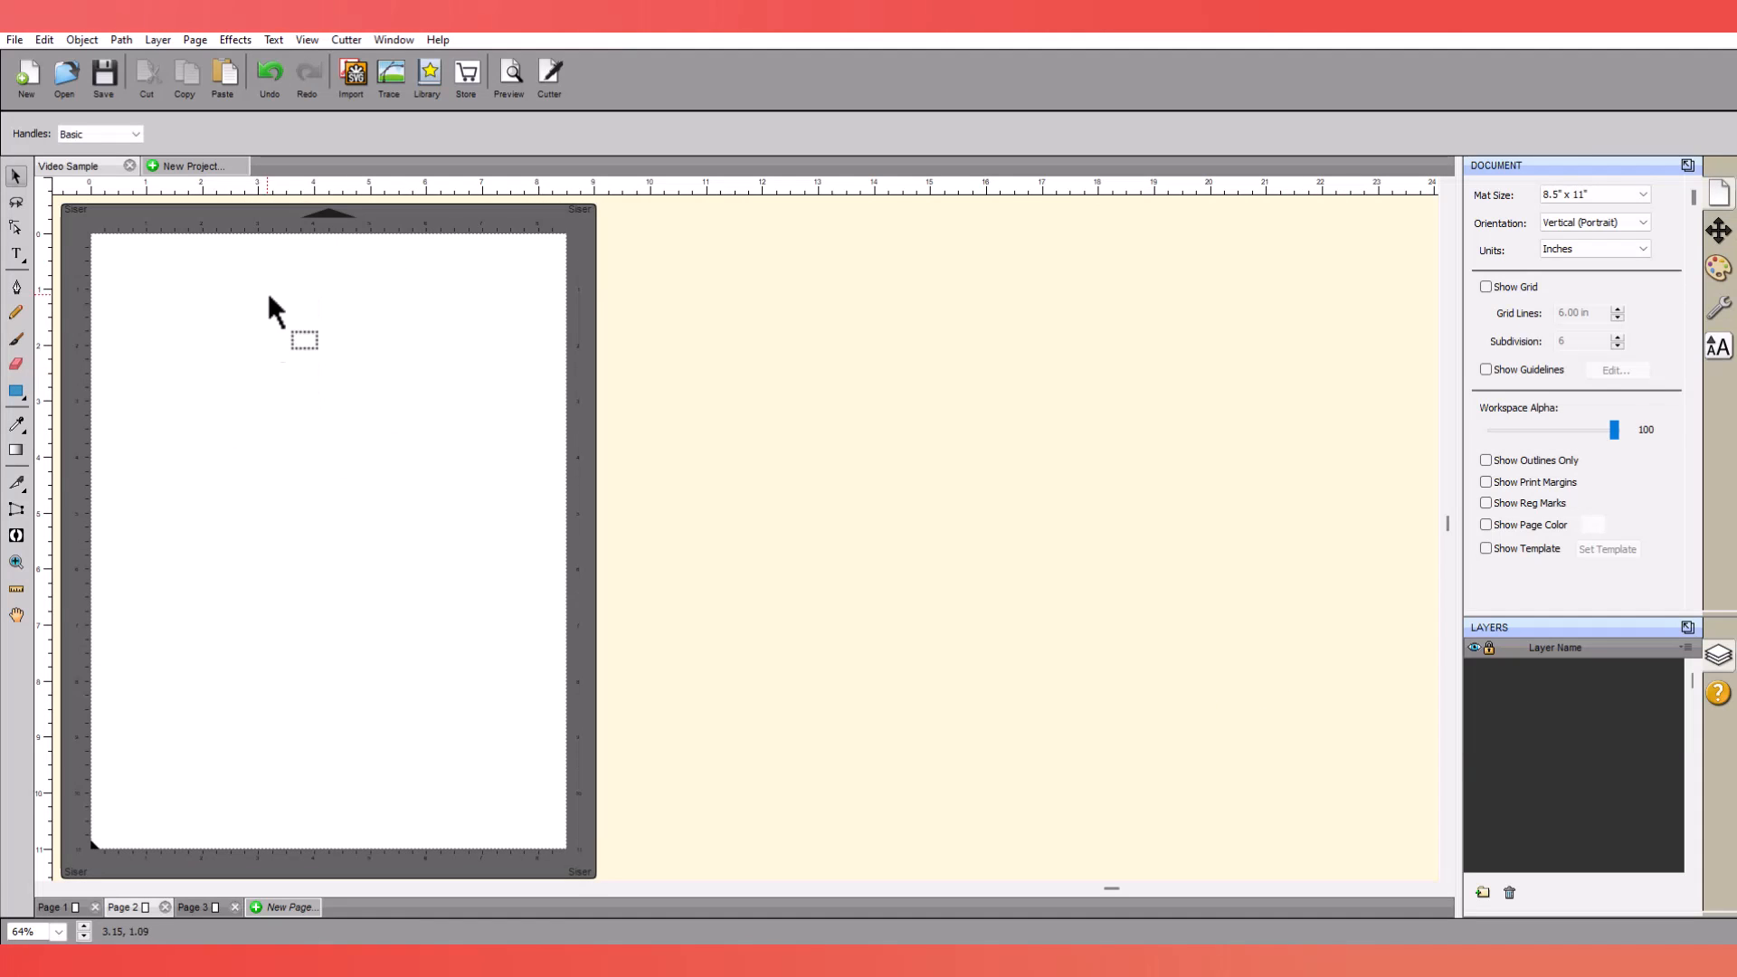
{"action": "left_click", "coordinate": [354, 74]}
{"action": "left_click_drag", "start_coordinate": [1117, 242], "coordinate": [1110, 290]}
{"action": "left_click", "coordinate": [765, 342]}
{"action": "left_click", "coordinate": [1084, 494]}
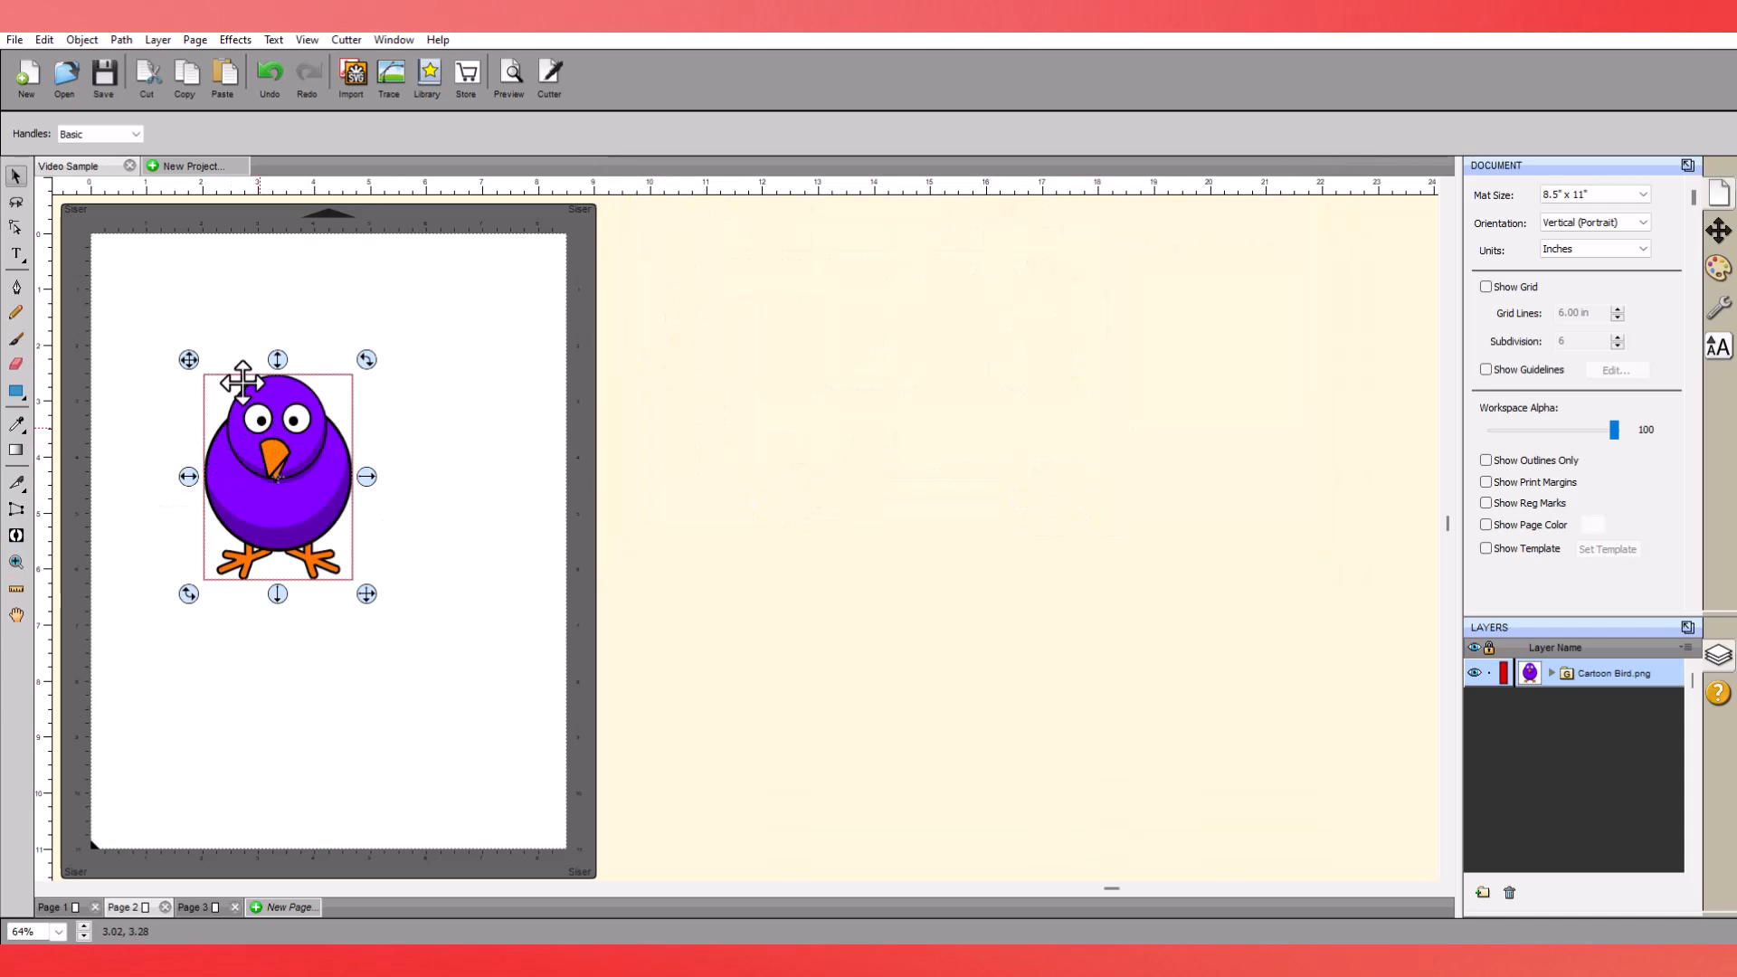
{"action": "left_click", "coordinate": [14, 40]}
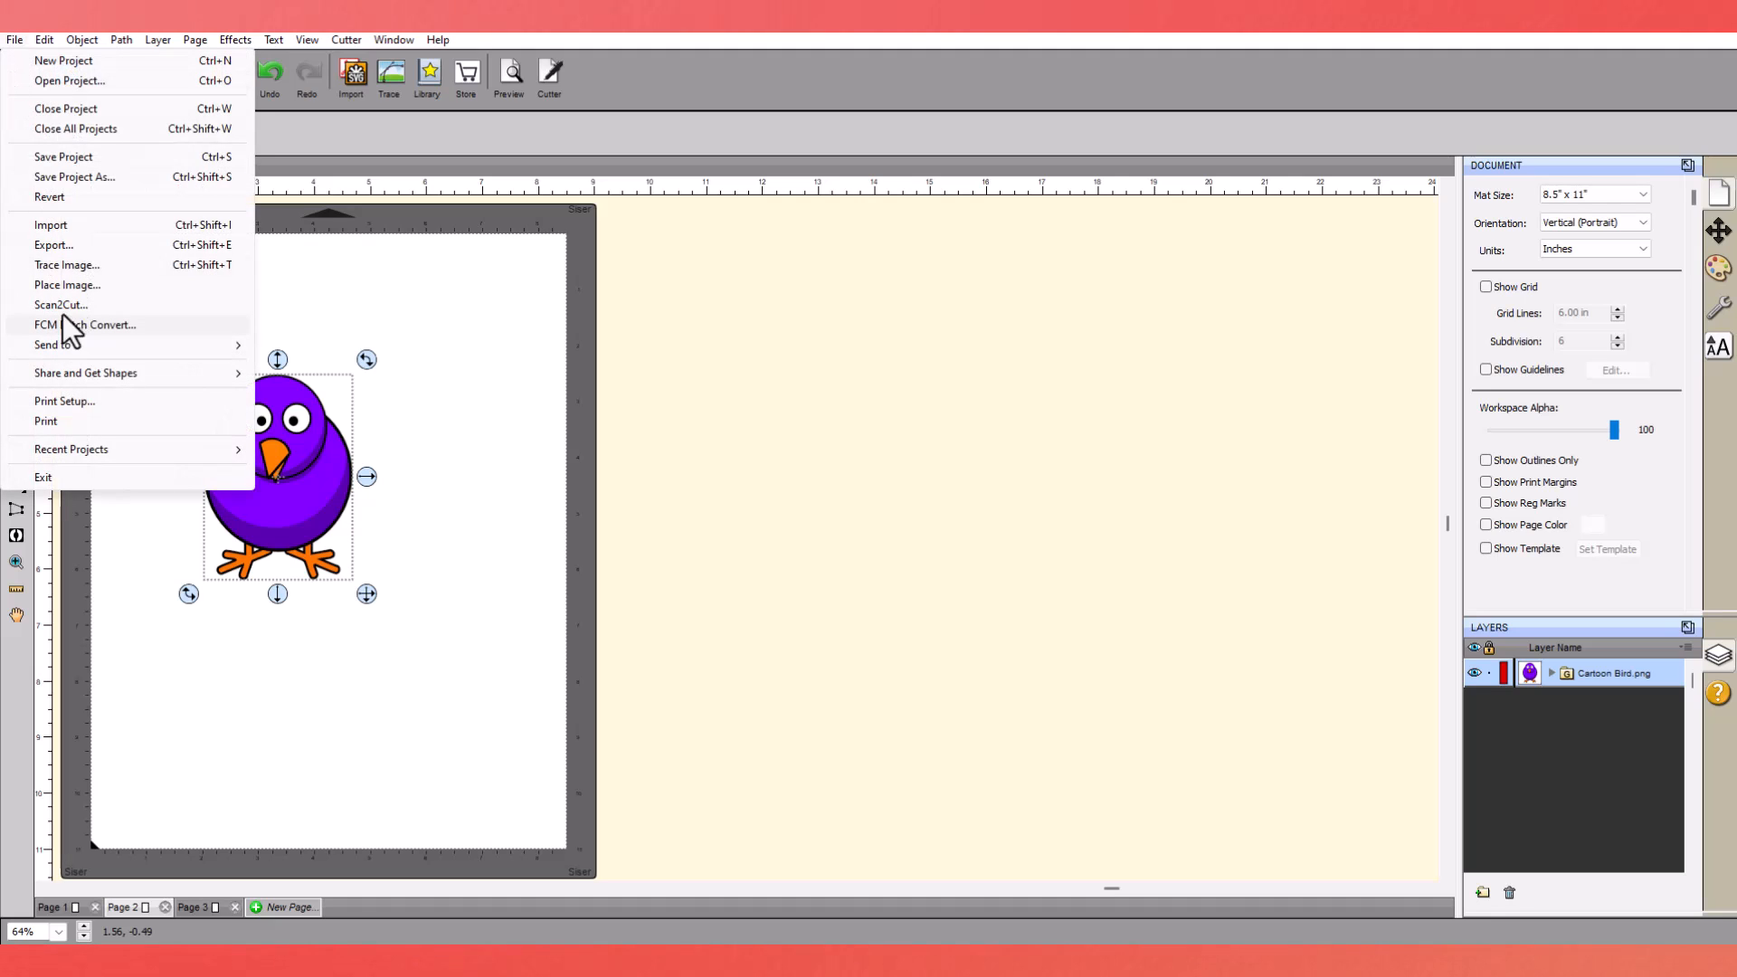
{"action": "left_click", "coordinate": [288, 476]}
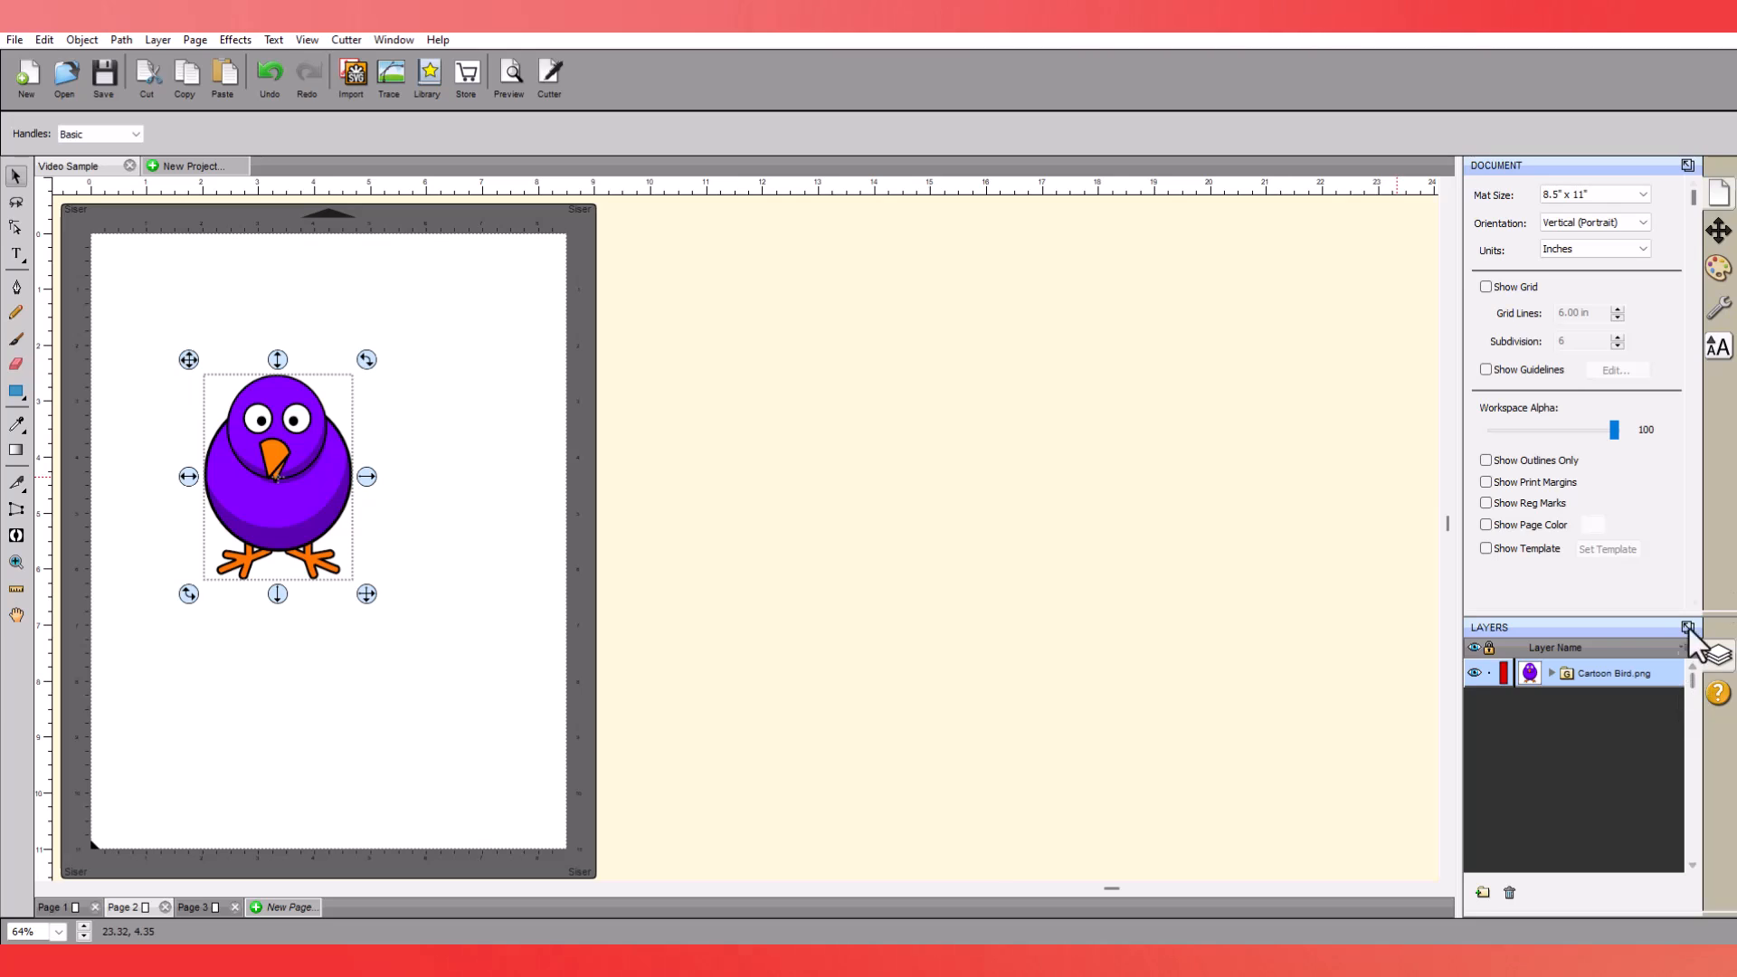
Undock the layer list beside the page with the Cartoon Bird.png group expanded, and preview the design's cut lines.
{"action": "left_click_drag", "start_coordinate": [1688, 628], "coordinate": [737, 210]}
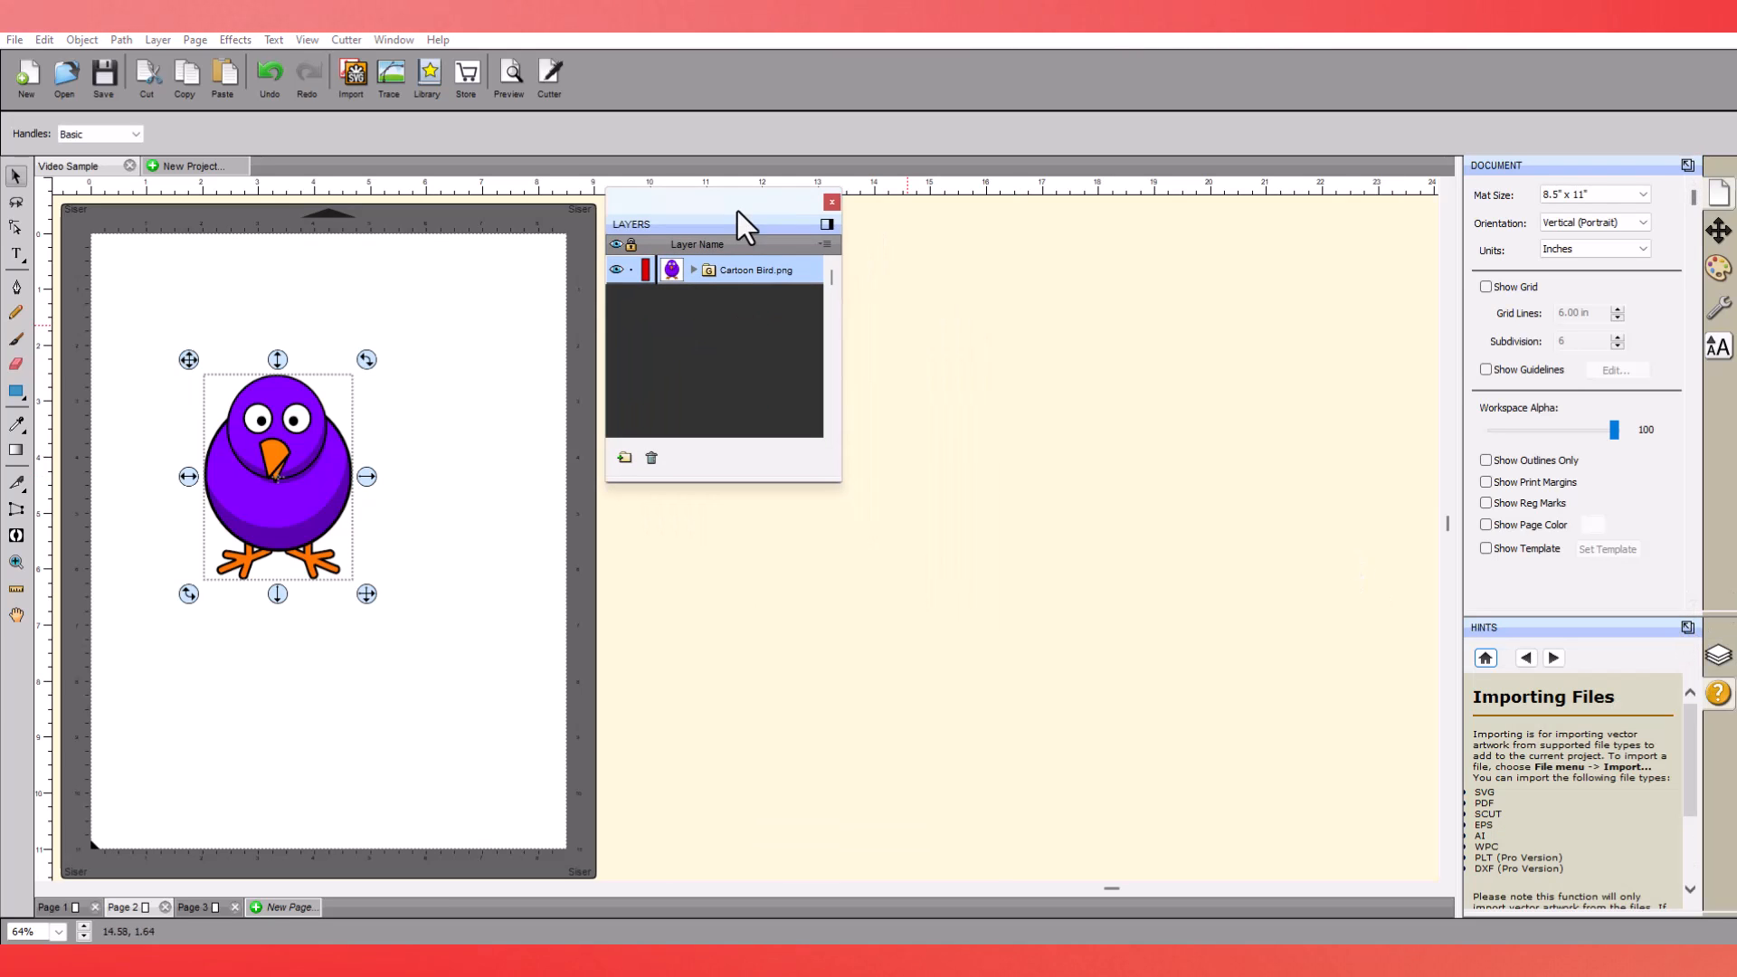
{"action": "left_click", "coordinate": [694, 270]}
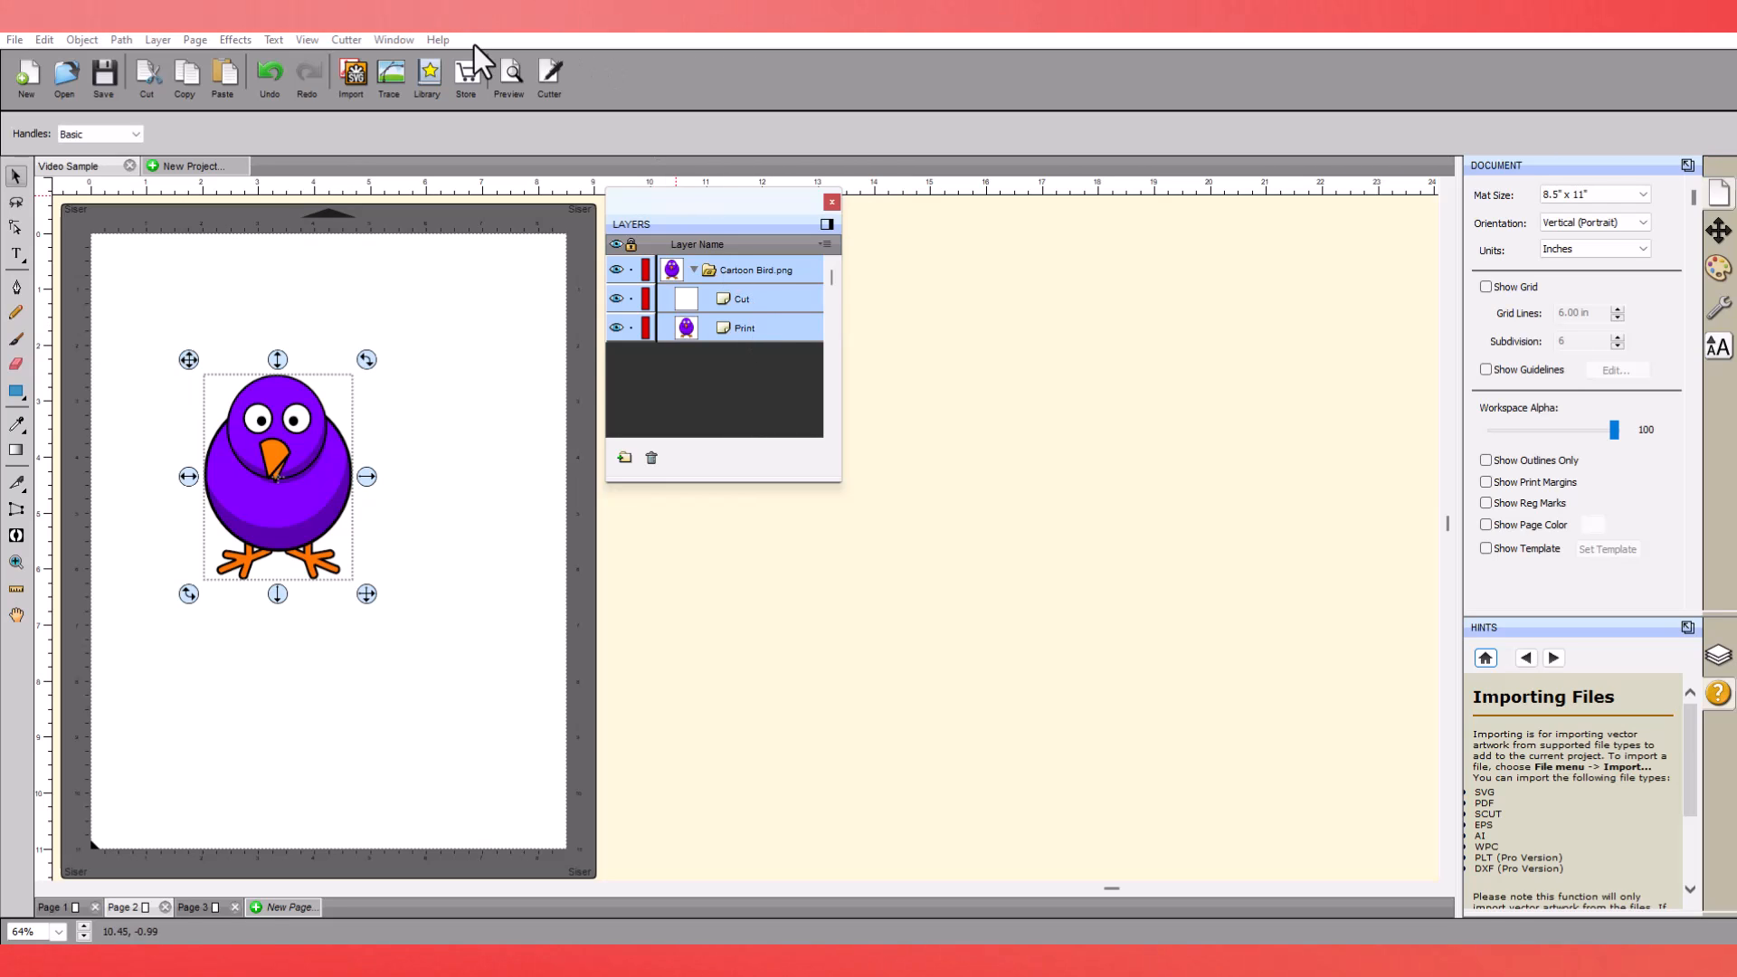
{"action": "left_click", "coordinate": [512, 73]}
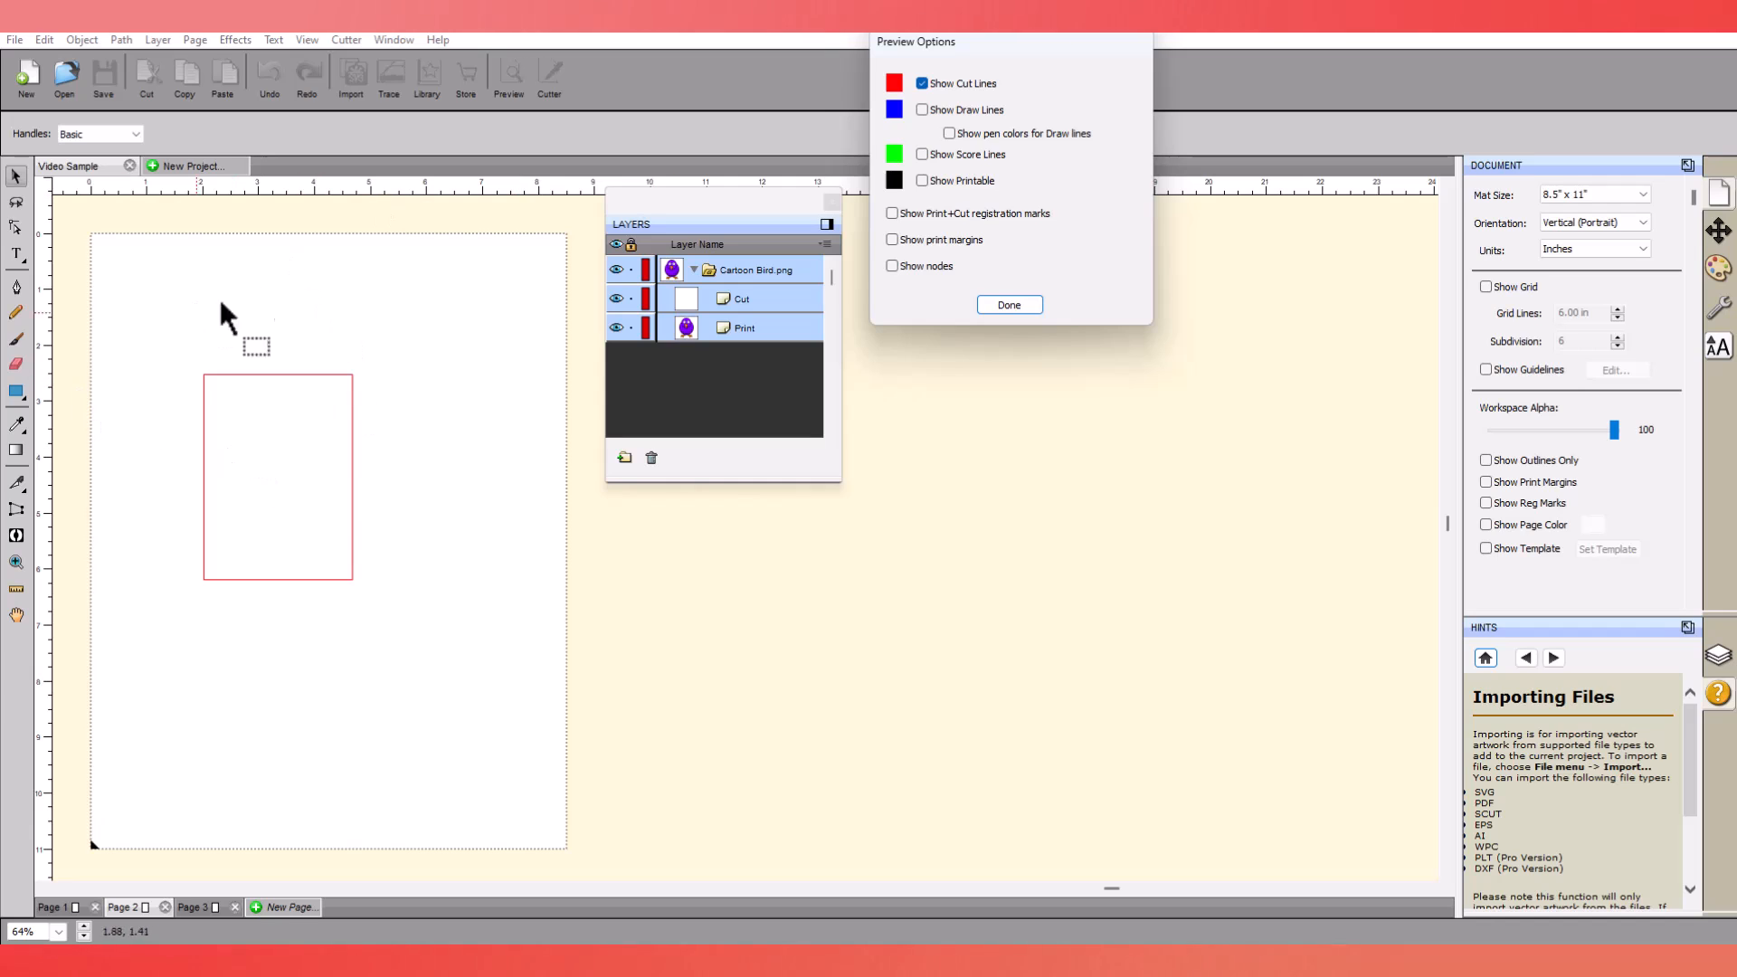
{"action": "left_click", "coordinate": [1010, 306]}
Delete the Cut layer from the Cartoon Bird.png group.
{"action": "left_click", "coordinate": [746, 329]}
{"action": "left_click", "coordinate": [740, 297]}
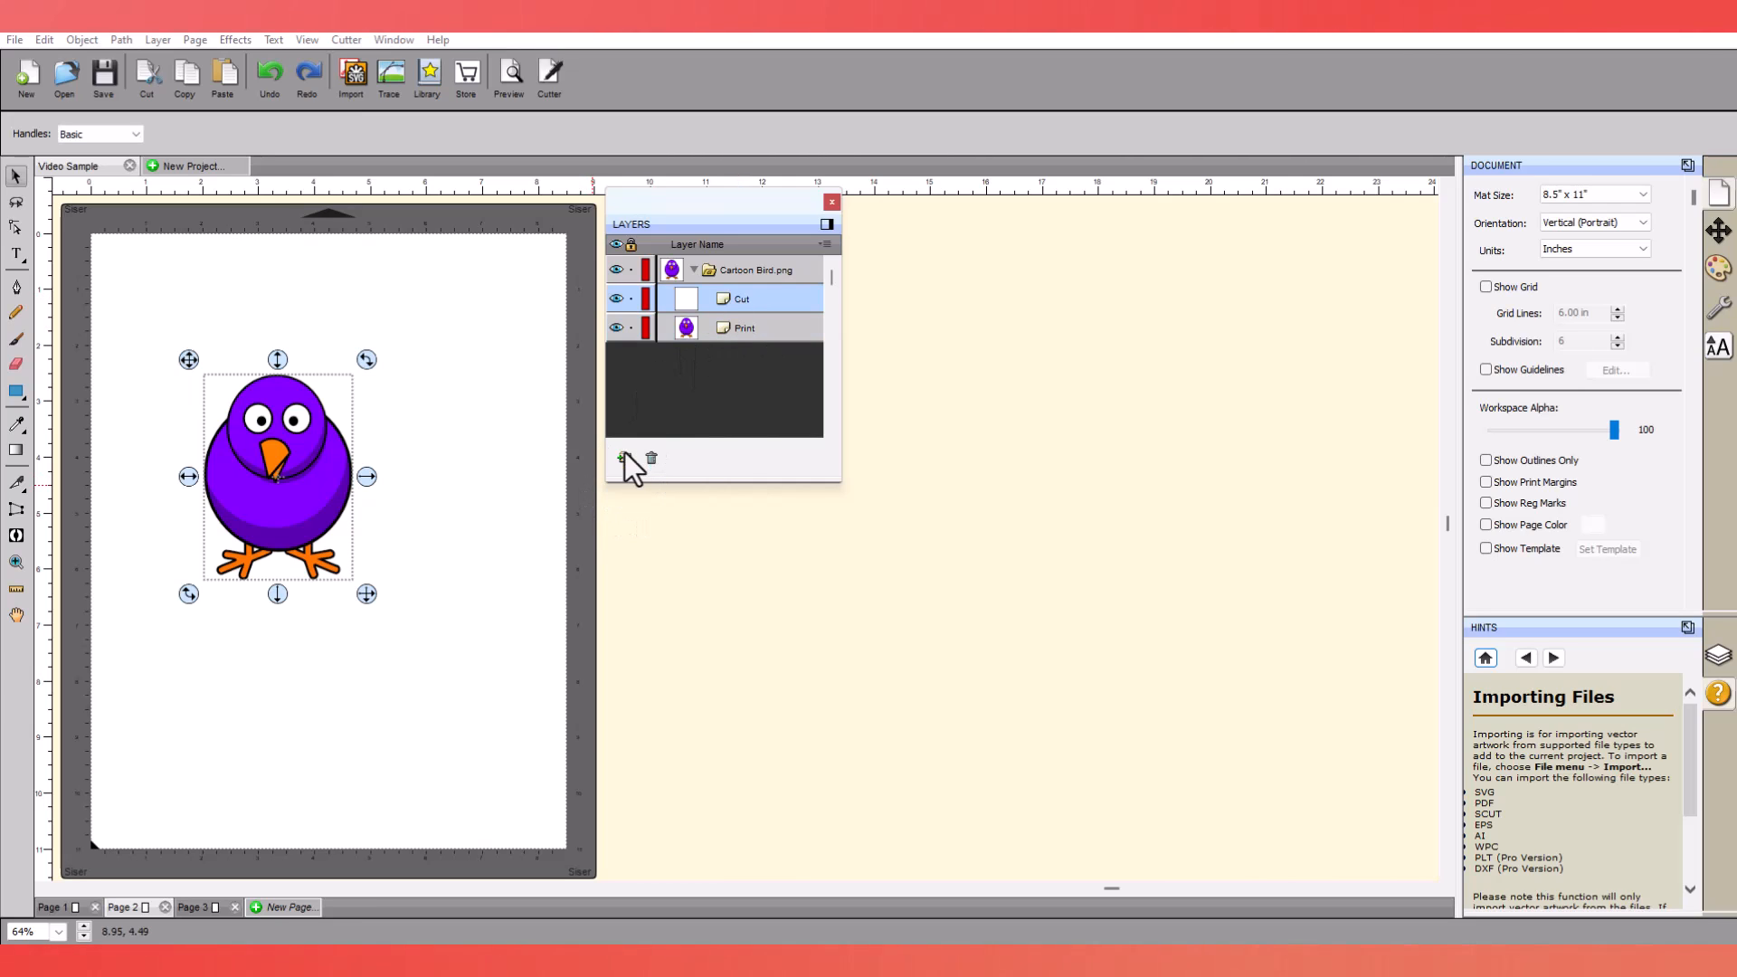
{"action": "left_click", "coordinate": [651, 458]}
Start an image trace of the bird's Print layer and reduce the source image's visibility in the trace preview.
{"action": "left_click", "coordinate": [727, 296]}
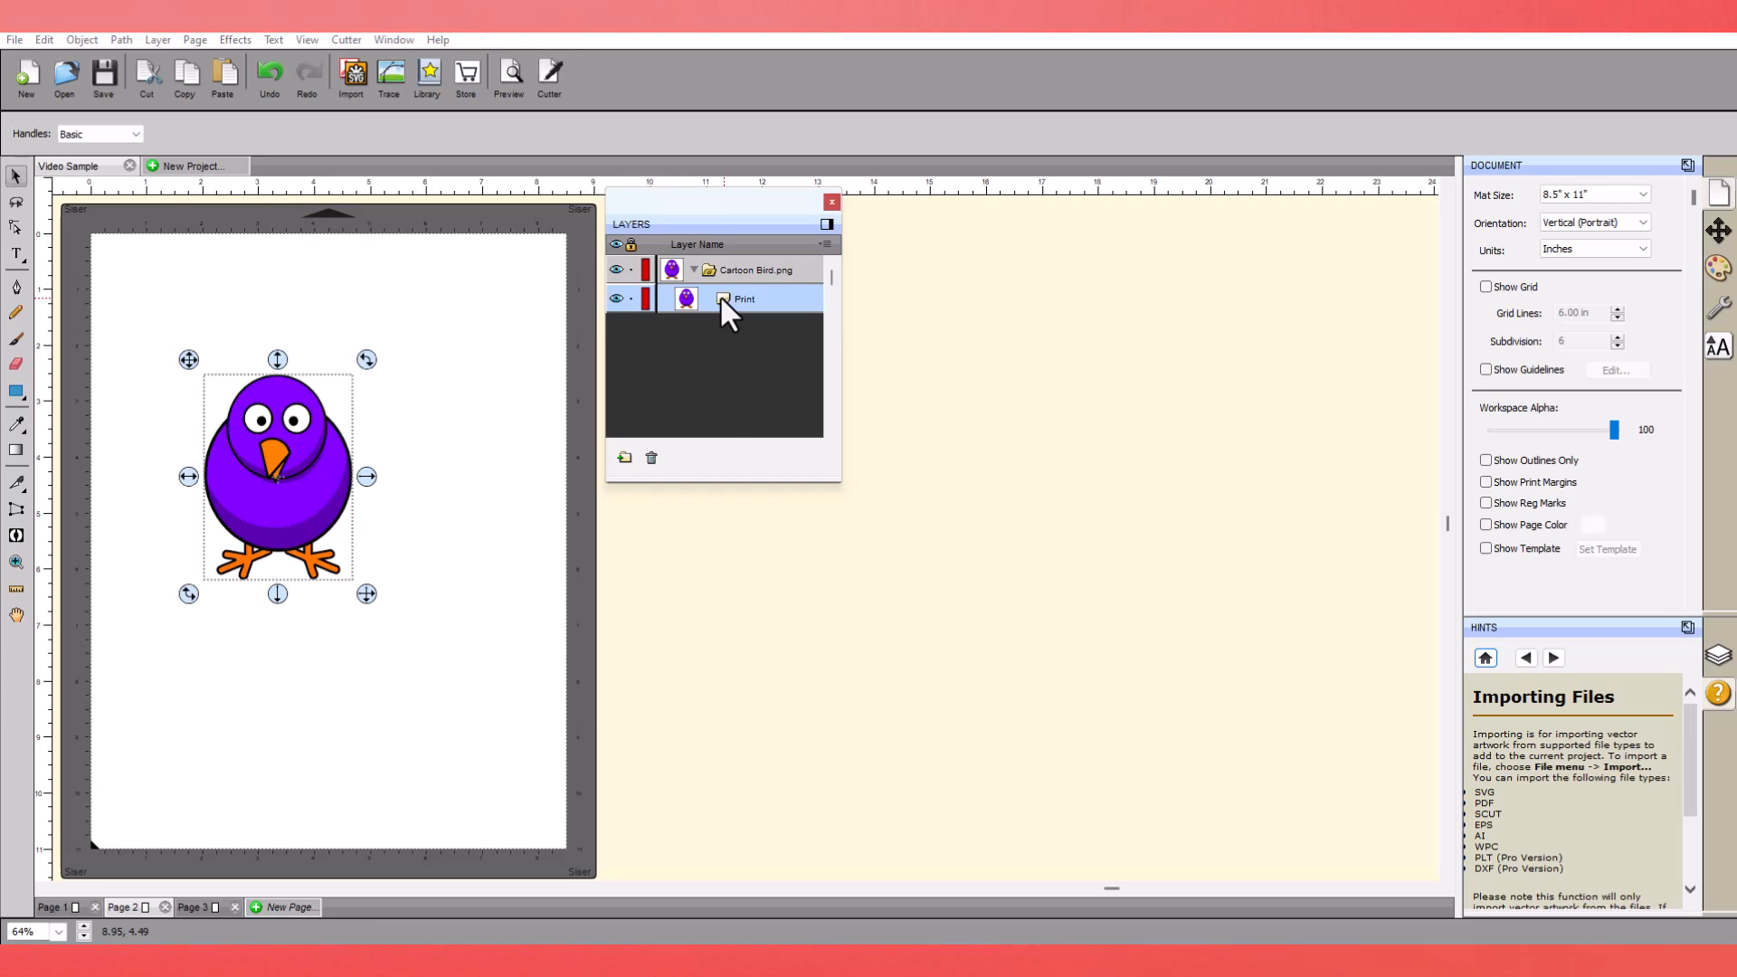
{"action": "left_click", "coordinate": [389, 82]}
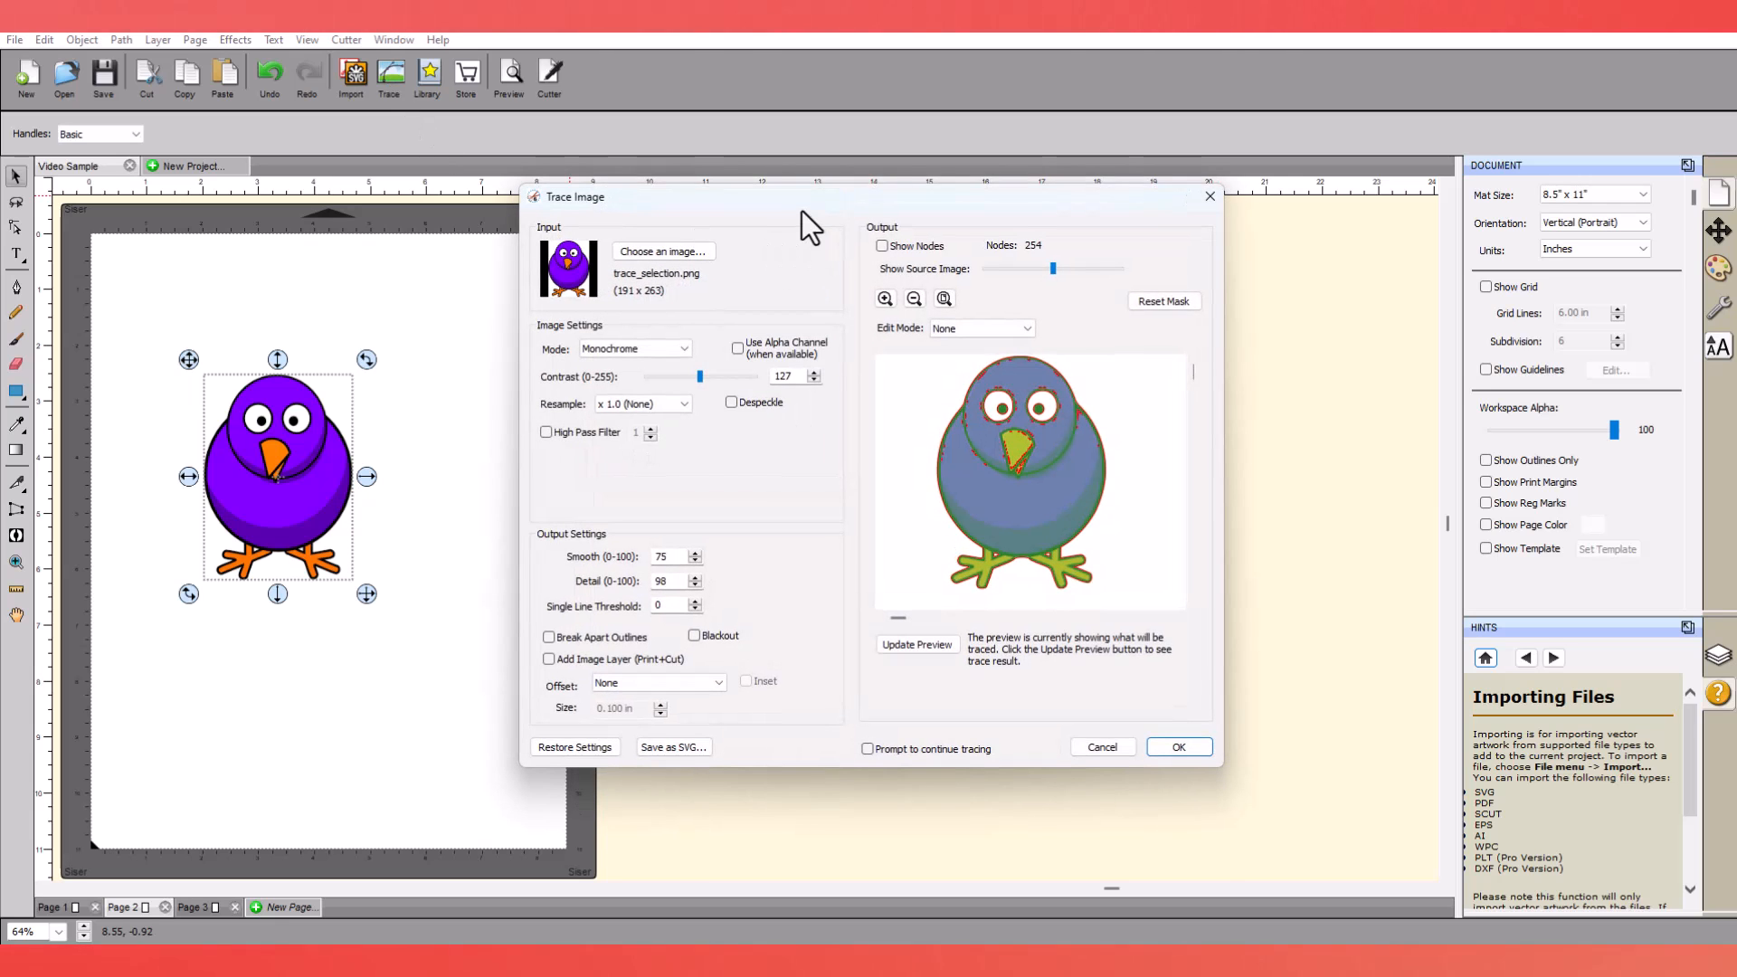
{"action": "left_click_drag", "start_coordinate": [802, 209], "coordinate": [668, 166]}
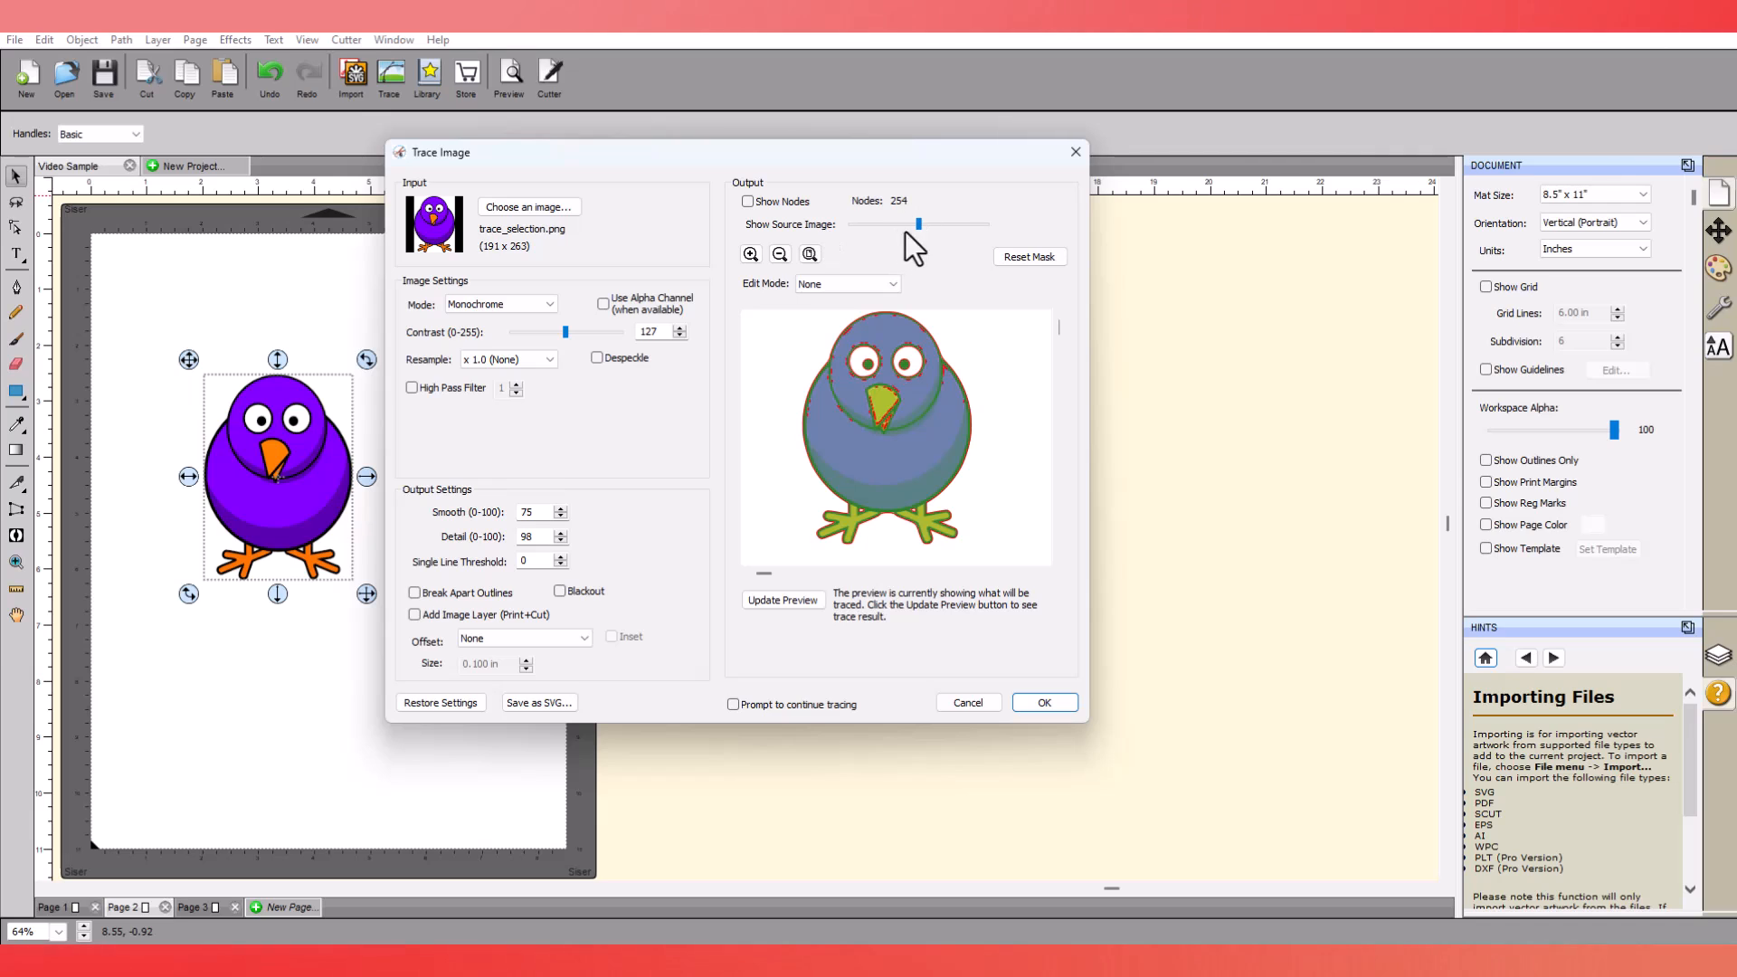
{"action": "left_click_drag", "start_coordinate": [920, 229], "coordinate": [855, 235]}
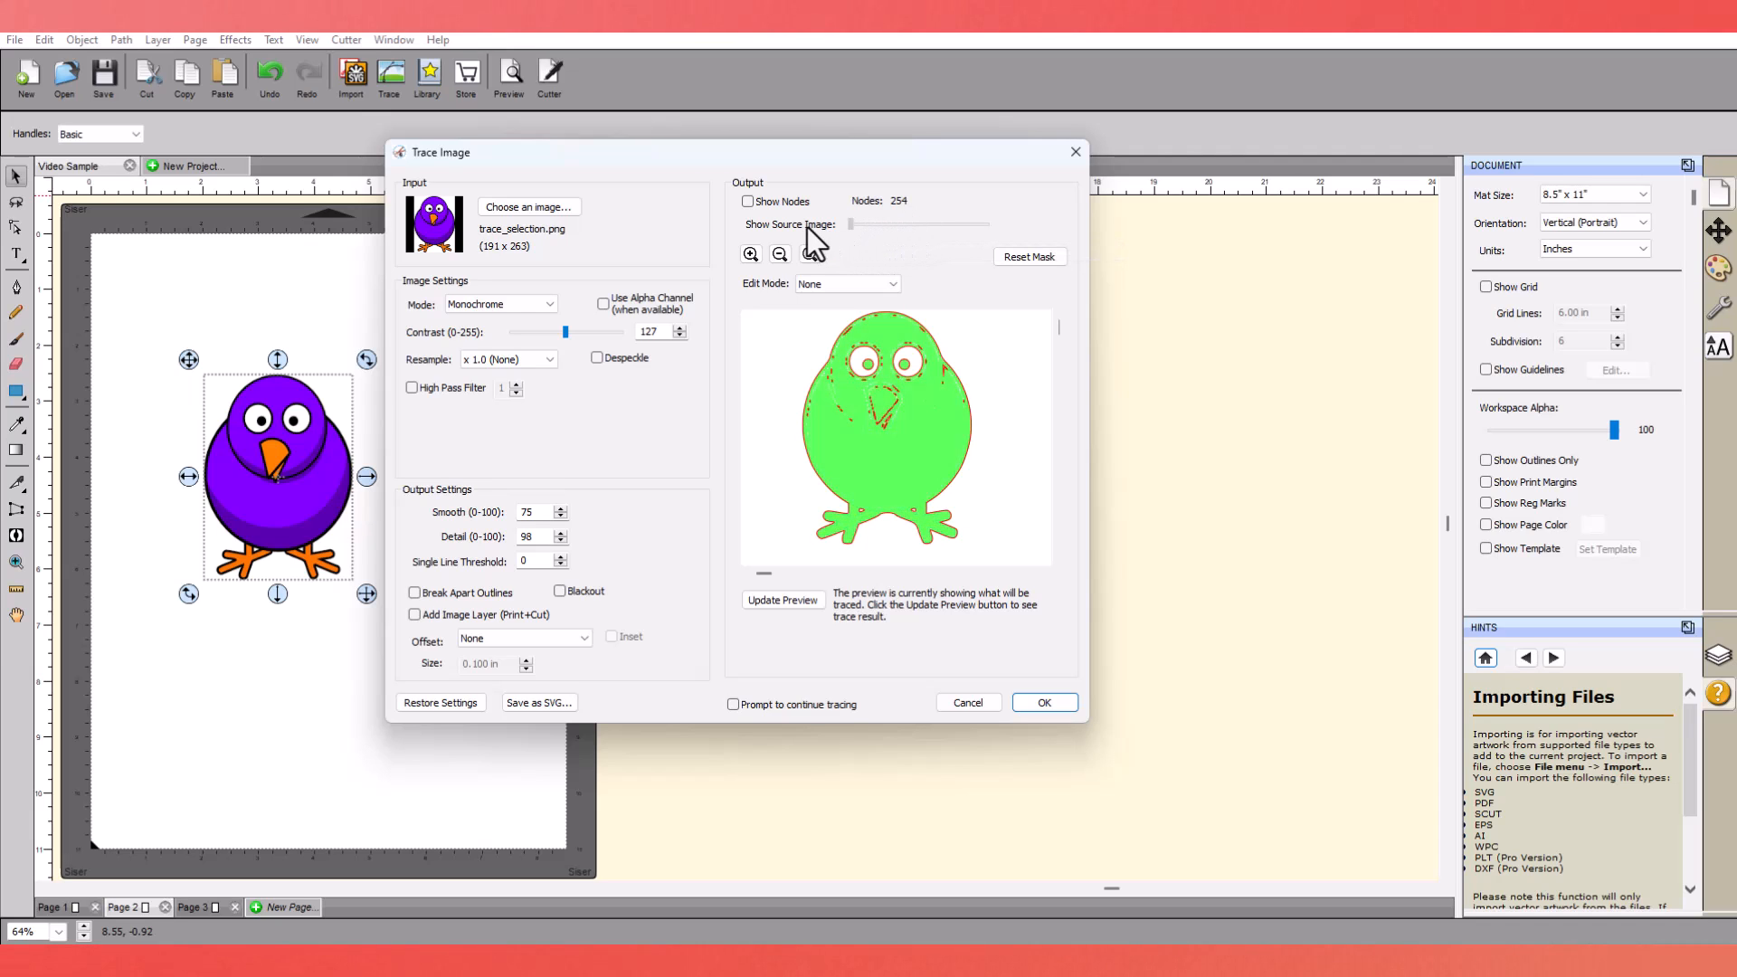
{"action": "mouse_move", "coordinate": [818, 223]}
{"action": "left_mouse_down"}
{"action": "mouse_move", "coordinate": [997, 237]}
{"action": "mouse_move", "coordinate": [863, 232]}
{"action": "mouse_move", "coordinate": [893, 232]}
{"action": "left_mouse_up"}
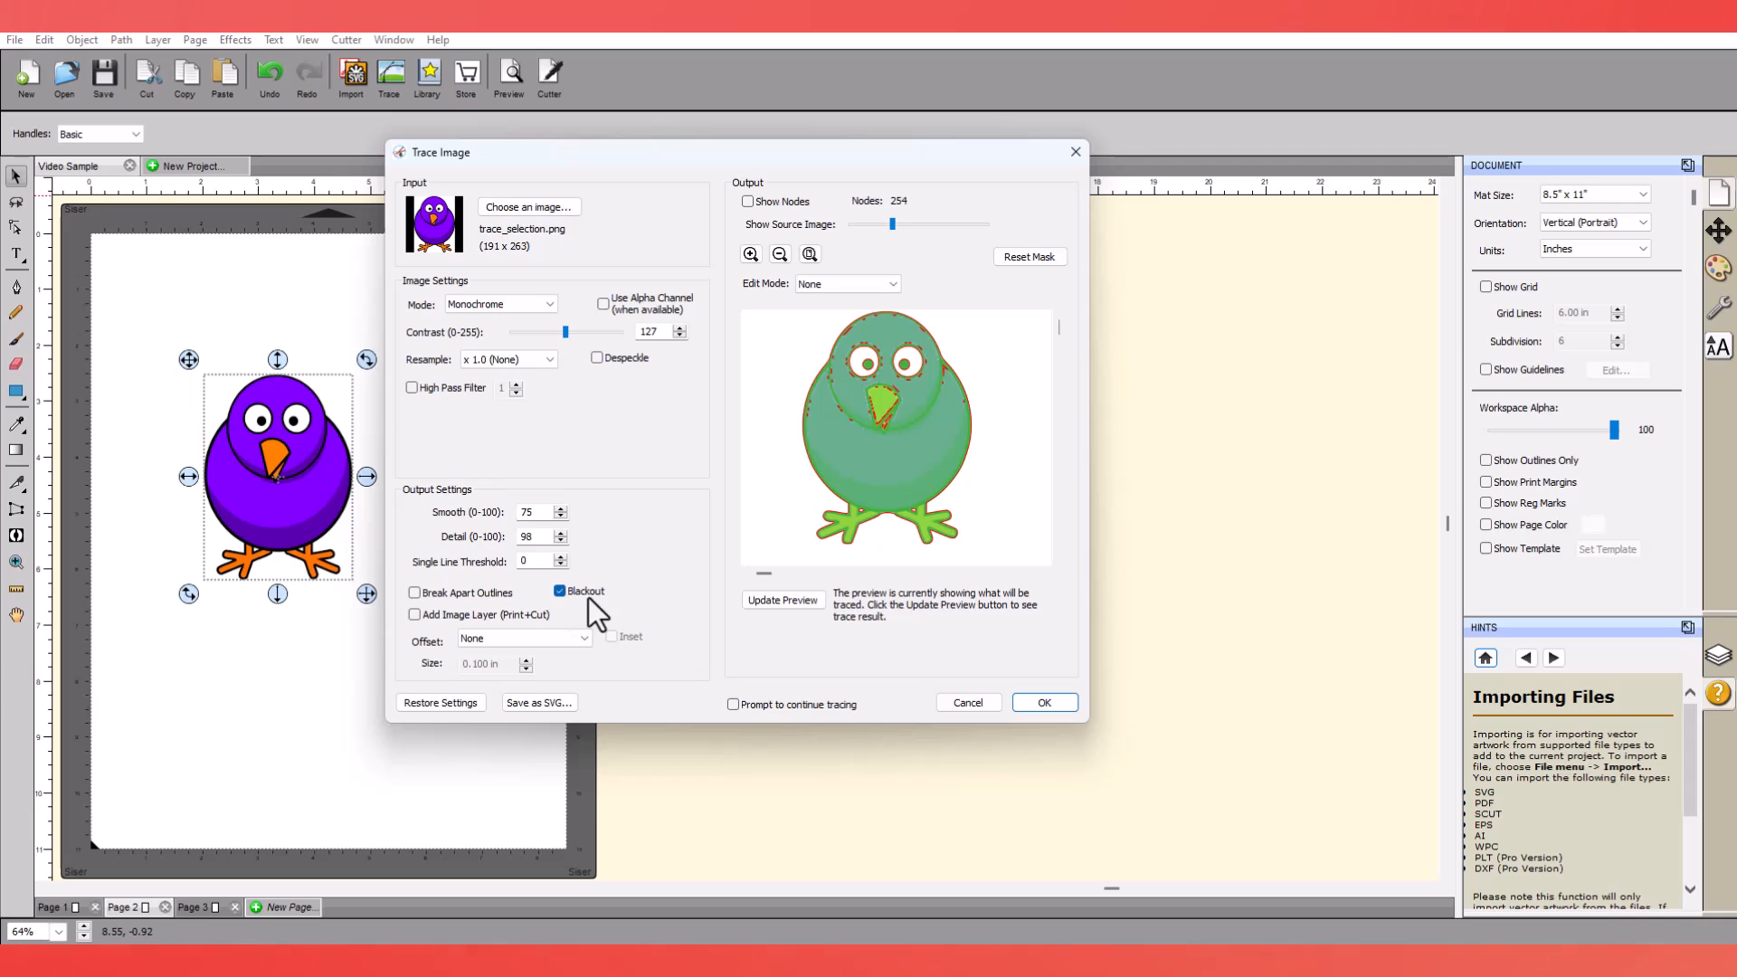
Trace the bird's outer silhouette with Blackout enabled and the contrast set to 137.
{"action": "left_click", "coordinate": [790, 601]}
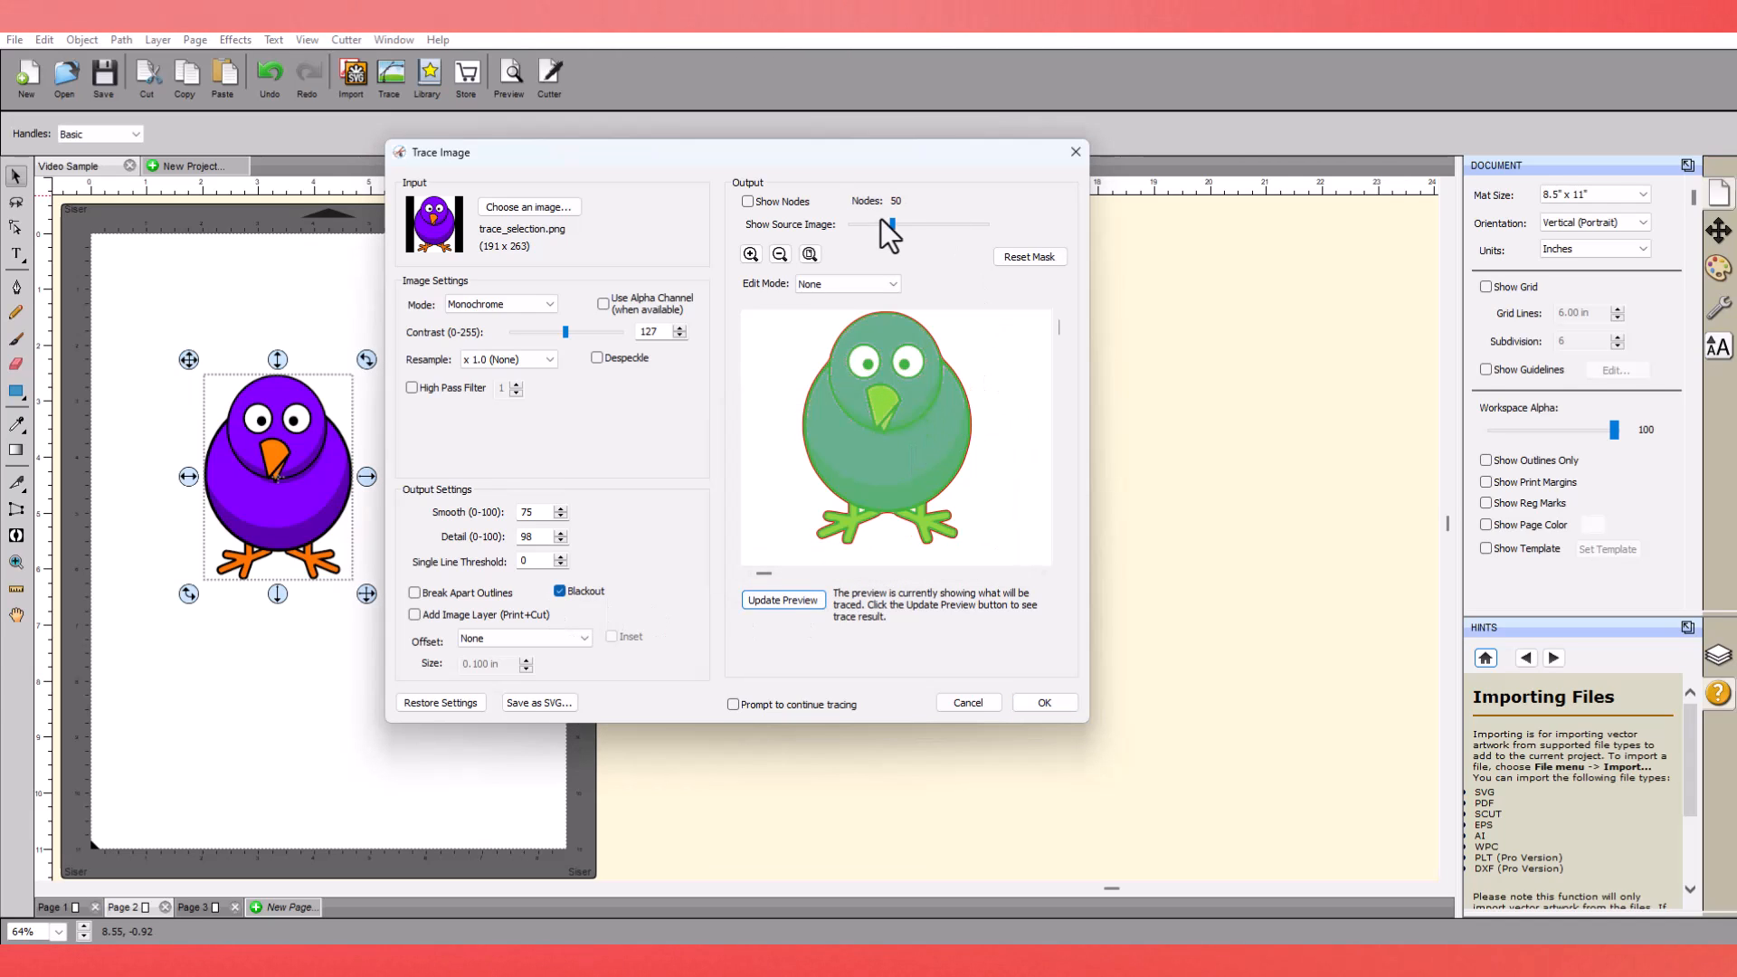
{"action": "mouse_move", "coordinate": [893, 225]}
{"action": "left_mouse_down"}
{"action": "mouse_move", "coordinate": [856, 235]}
{"action": "mouse_move", "coordinate": [888, 234]}
{"action": "left_mouse_up"}
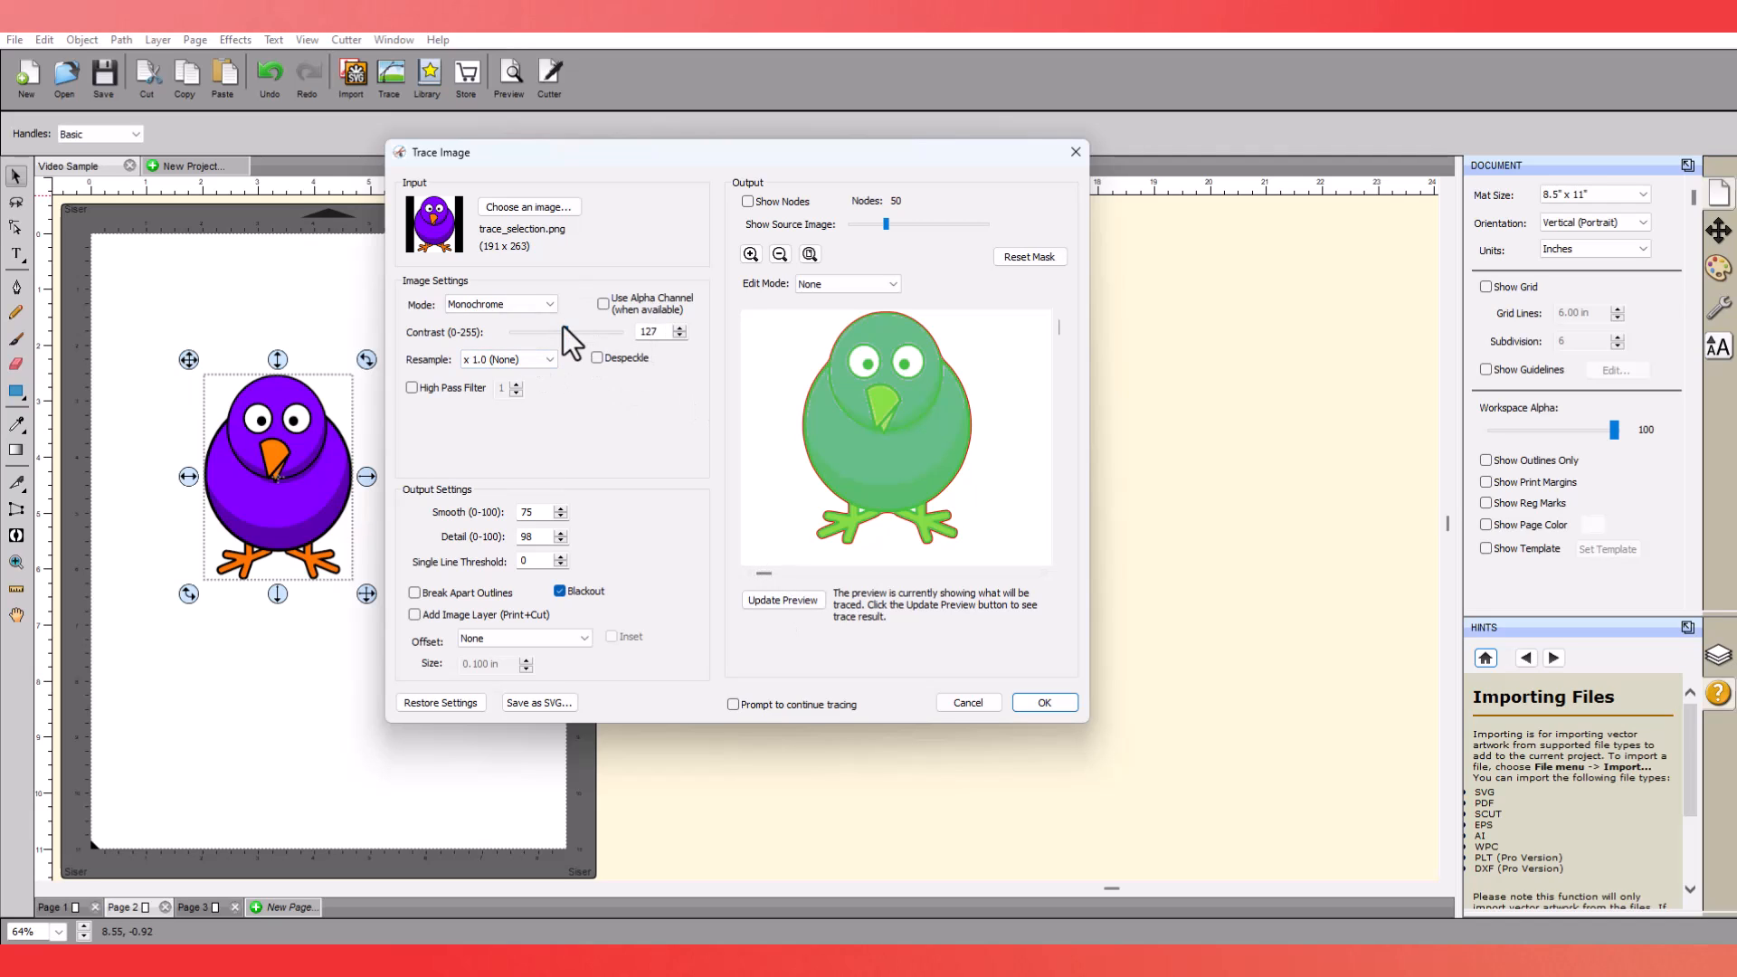
{"action": "mouse_move", "coordinate": [567, 331]}
{"action": "left_mouse_down"}
{"action": "mouse_move", "coordinate": [587, 333]}
{"action": "mouse_move", "coordinate": [568, 338]}
{"action": "left_mouse_up"}
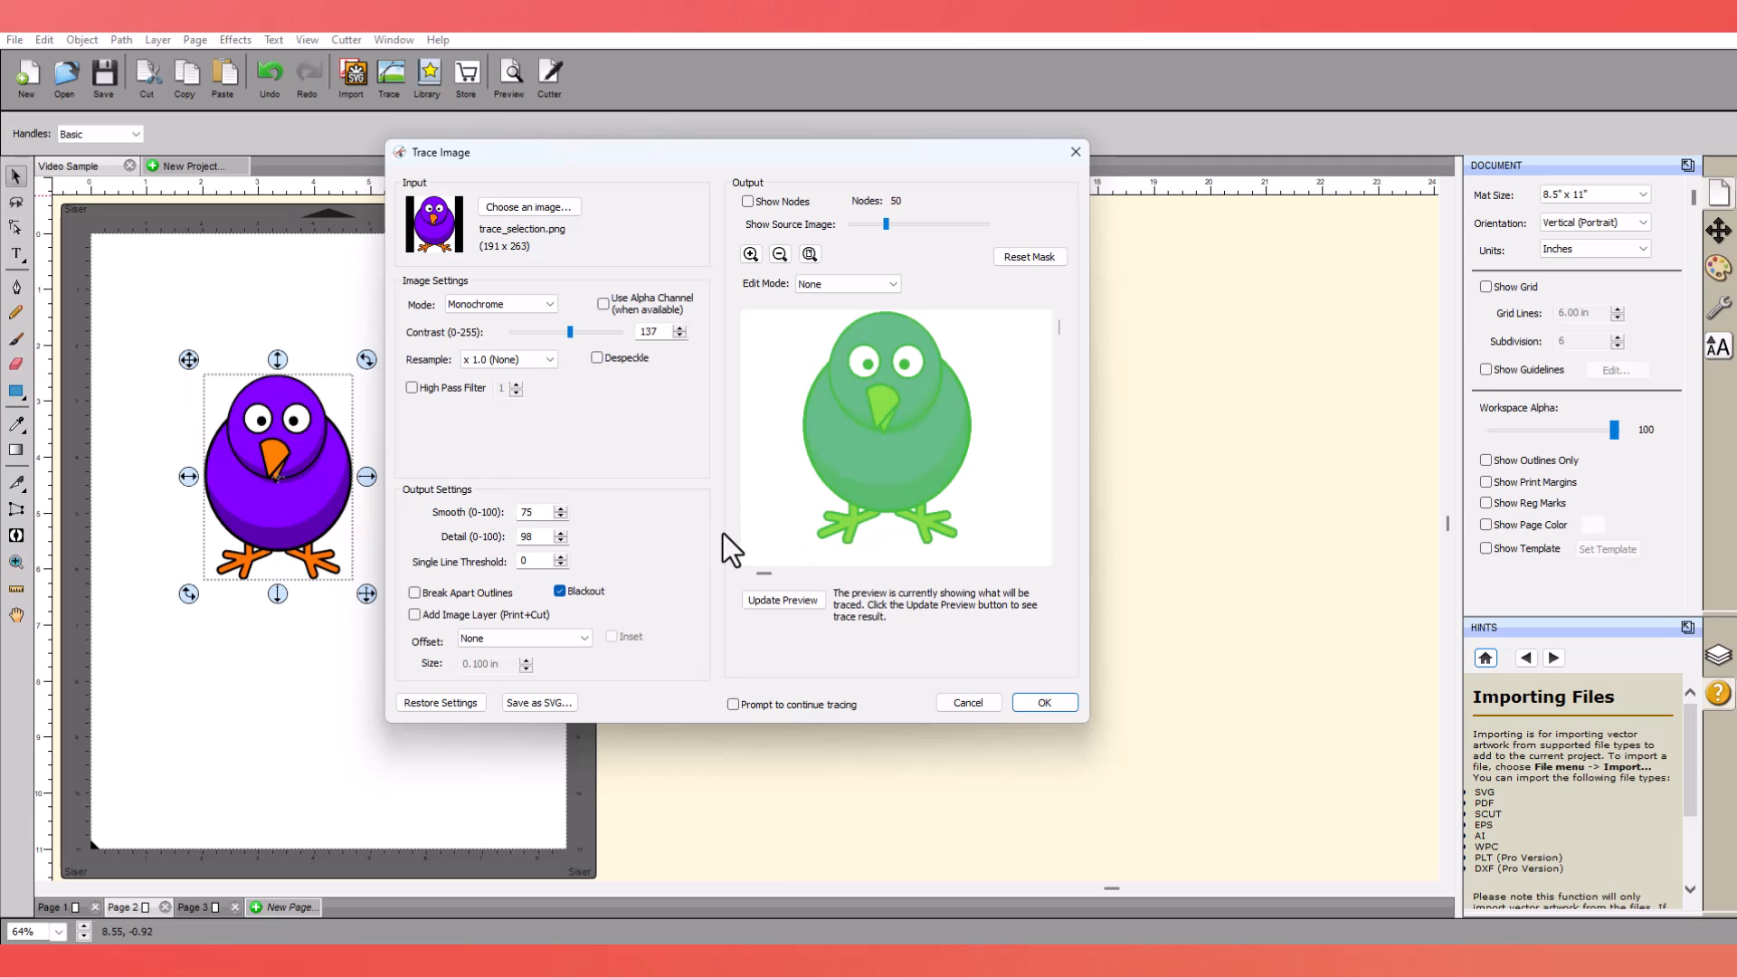
{"action": "left_click", "coordinate": [780, 601]}
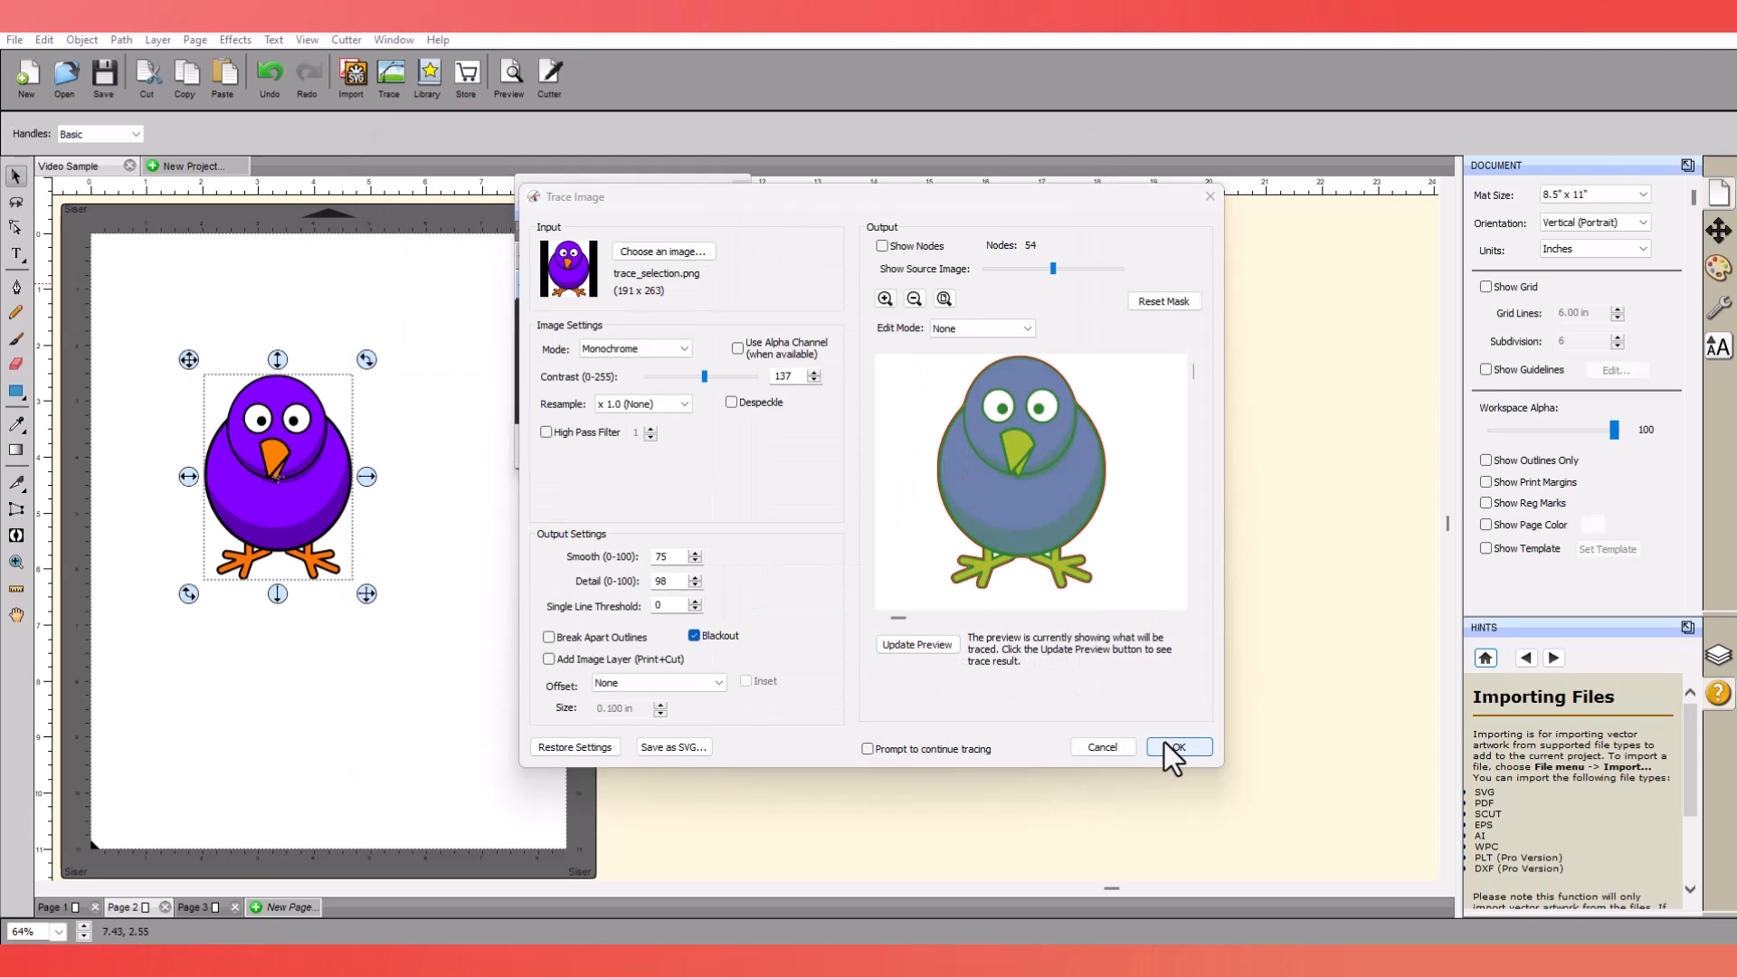
{"action": "left_click", "coordinate": [1179, 748]}
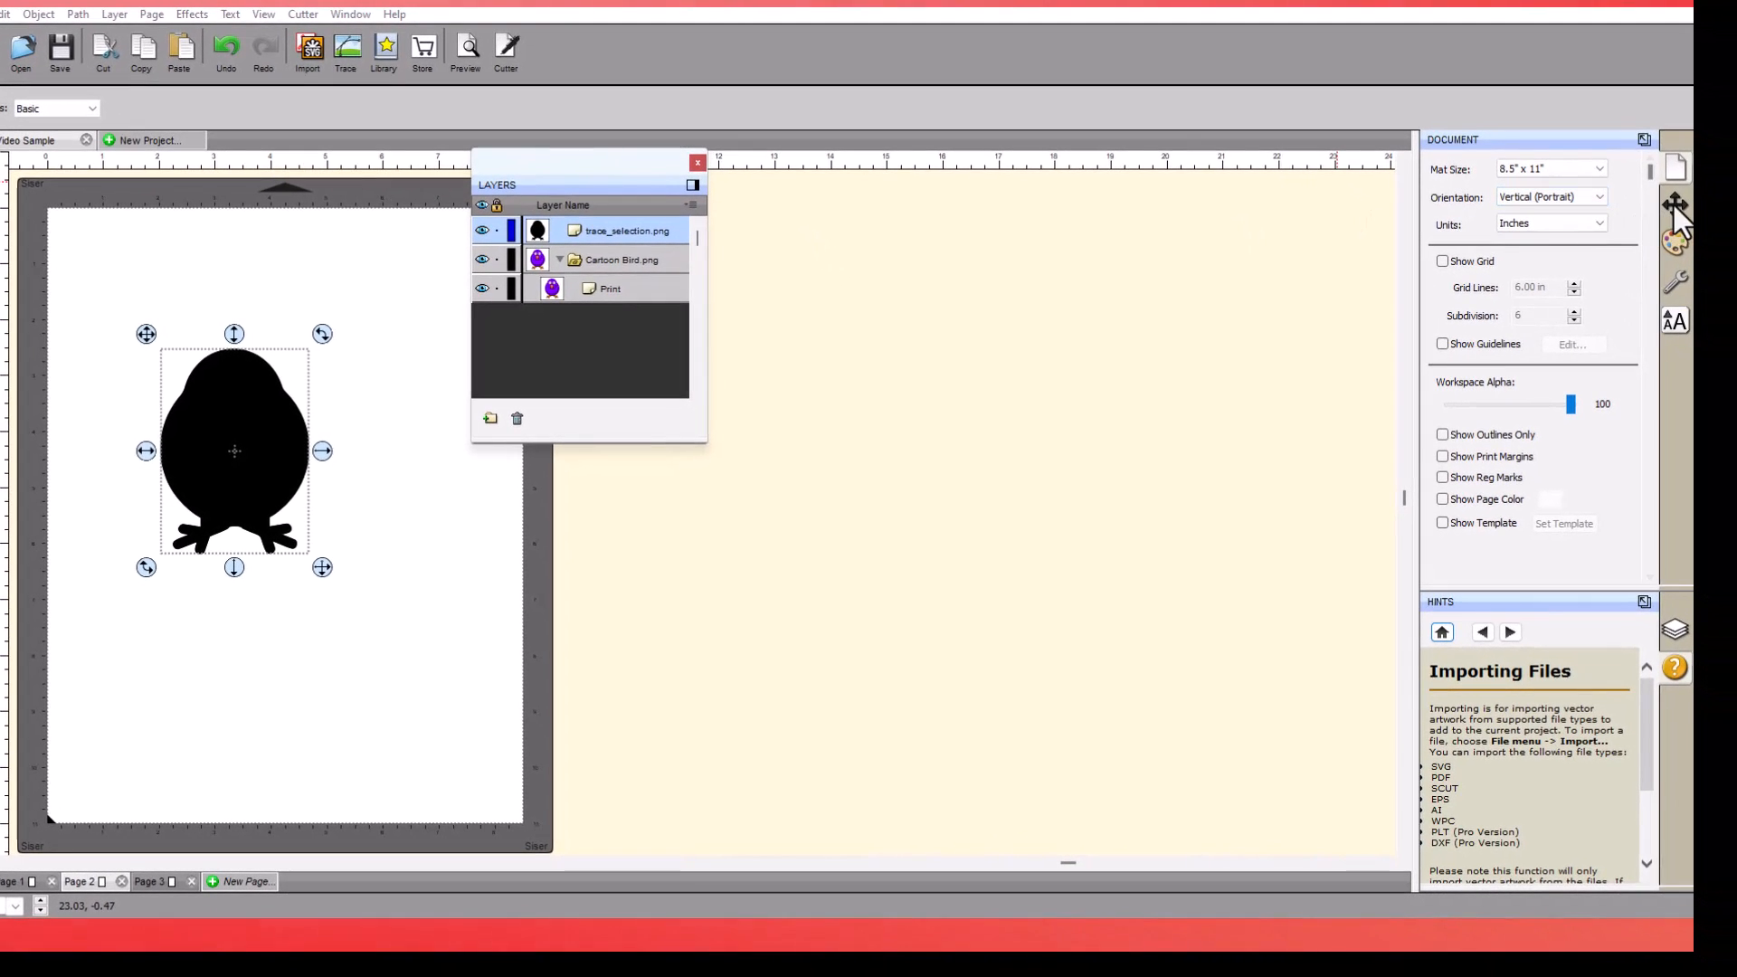
Set the fill of the traced bird silhouette to None.
{"action": "left_click", "coordinate": [1675, 253]}
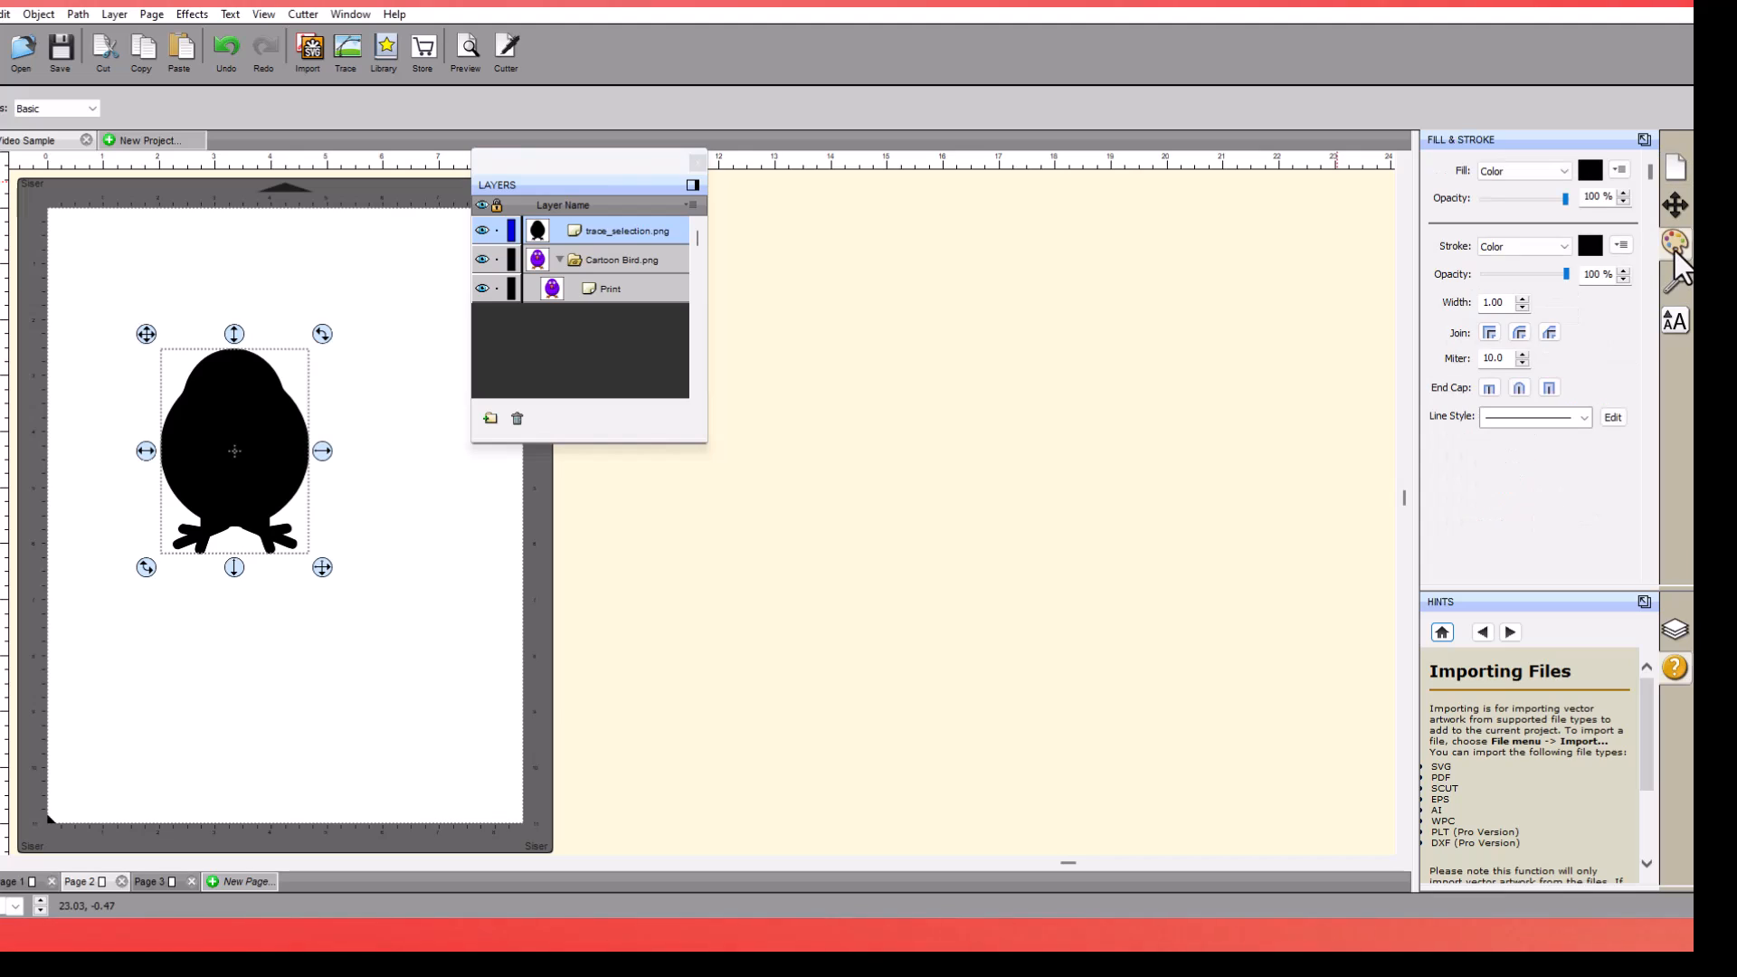
{"action": "left_click", "coordinate": [1566, 174]}
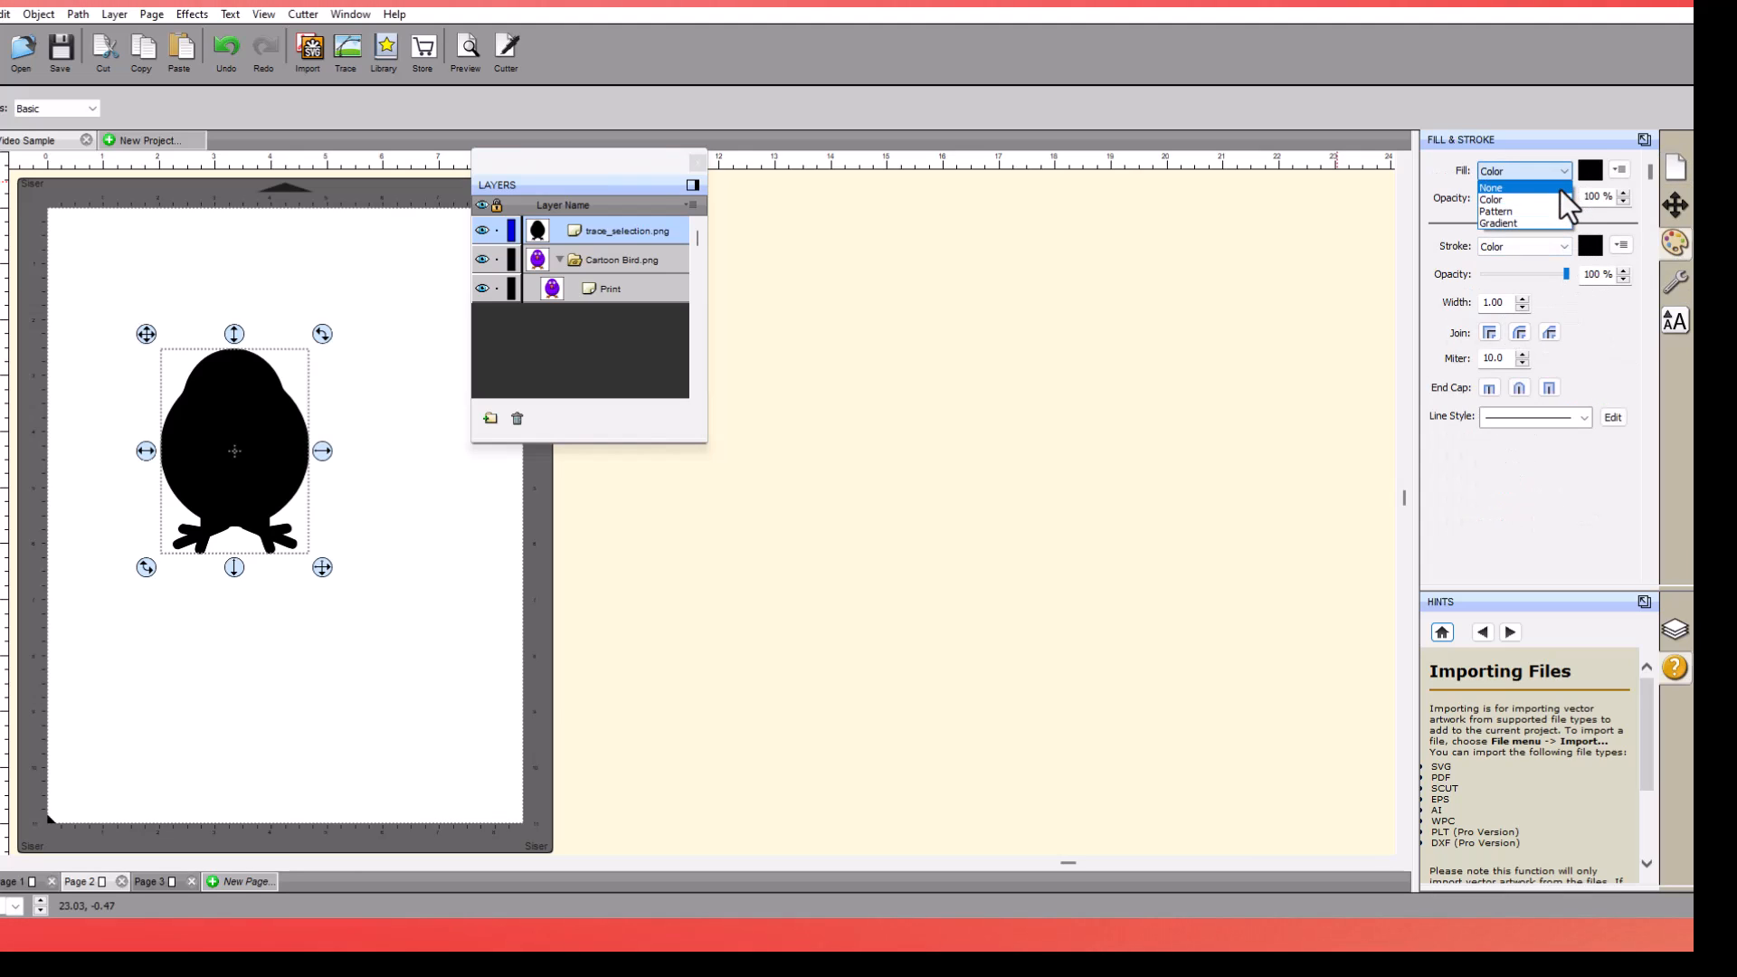
{"action": "left_click", "coordinate": [1560, 189]}
{"action": "left_click_drag", "start_coordinate": [601, 231], "coordinate": [391, 394]}
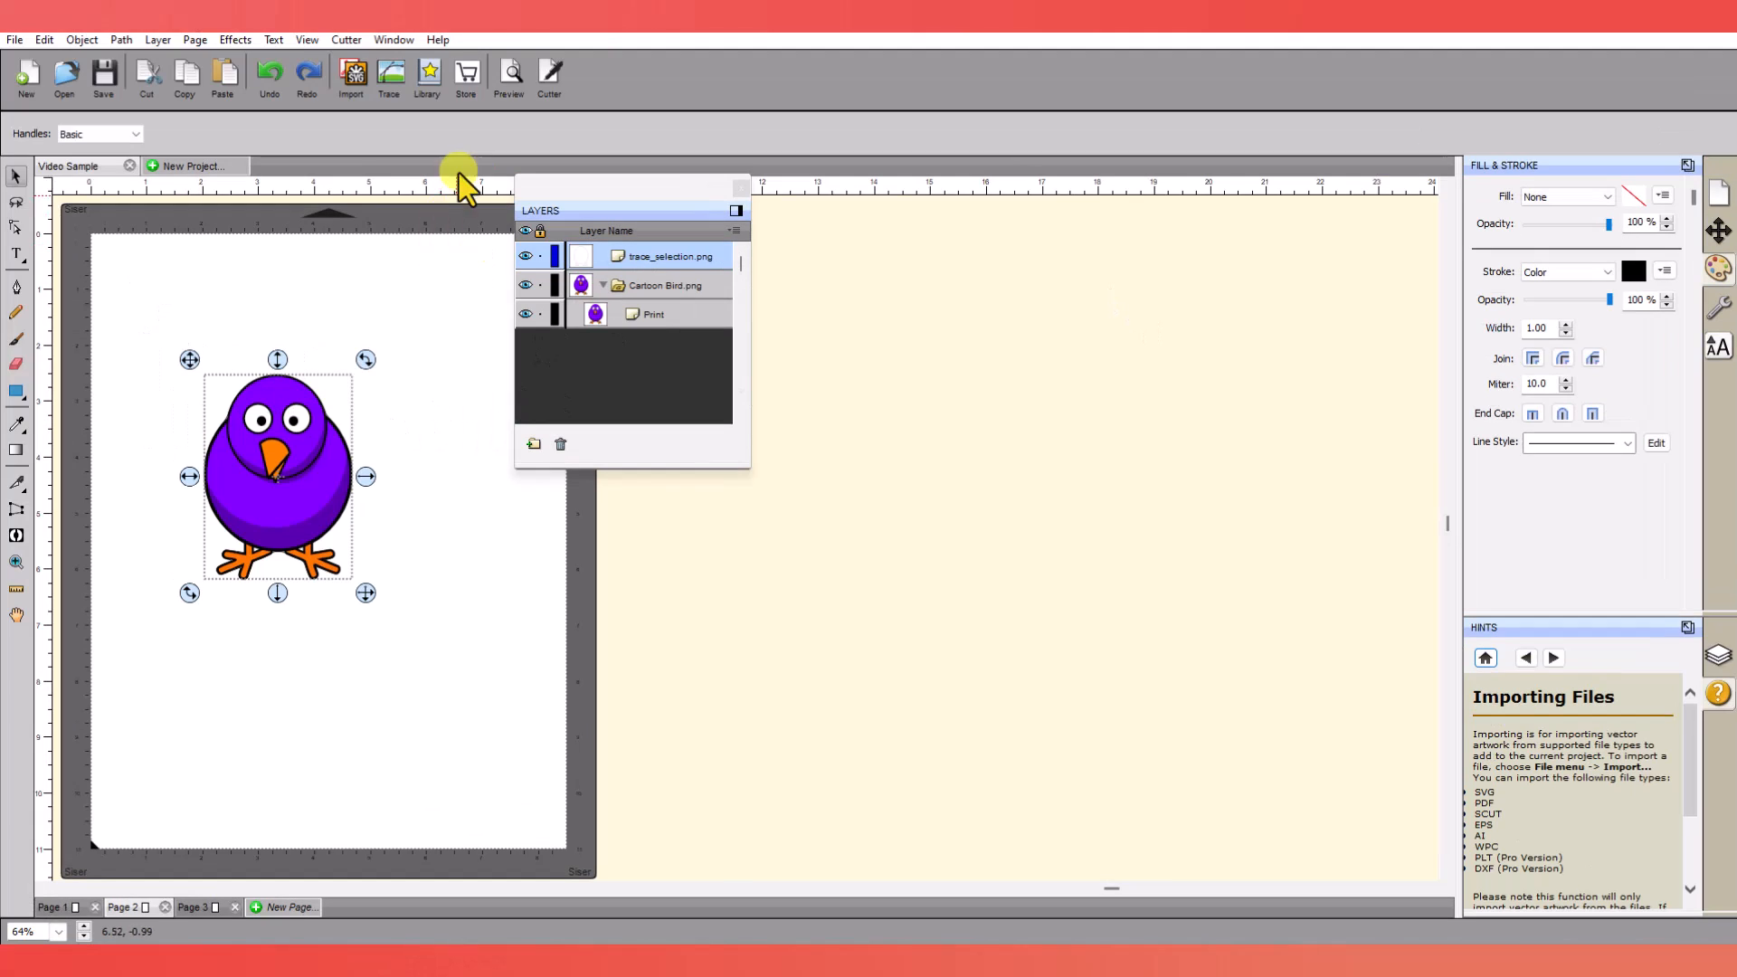
Preview the bird's cut lines with and without the printable artwork displayed.
{"action": "left_click", "coordinate": [507, 78]}
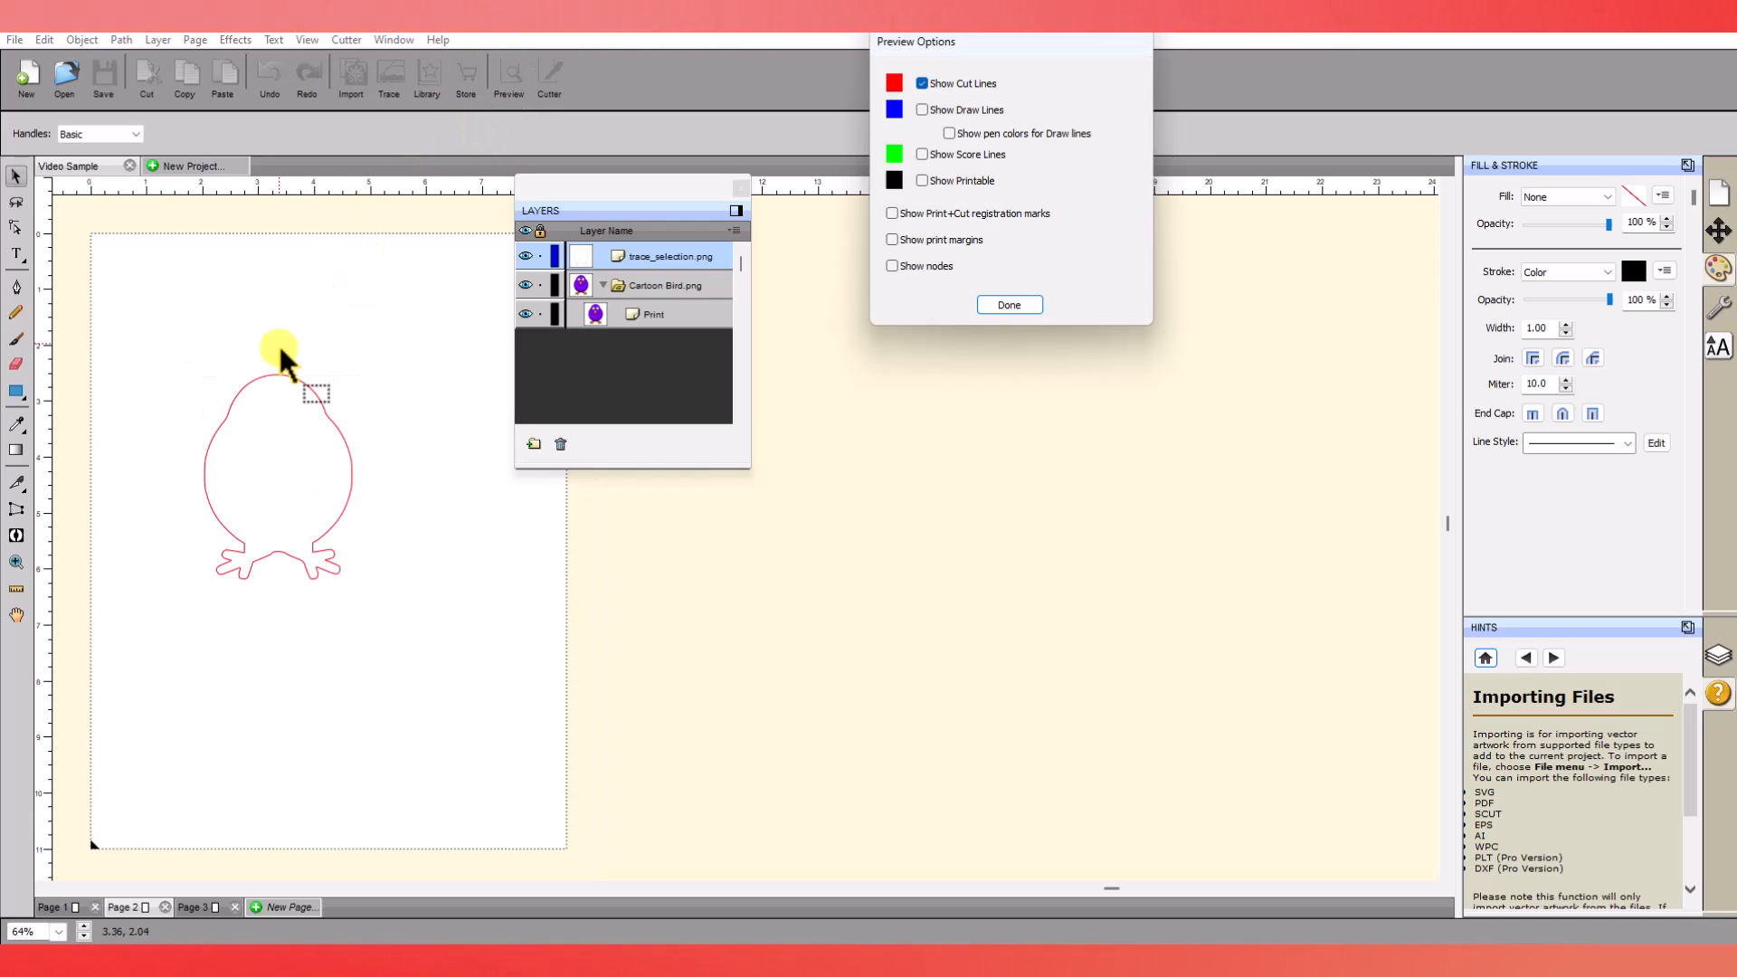
{"action": "left_click", "coordinate": [923, 182]}
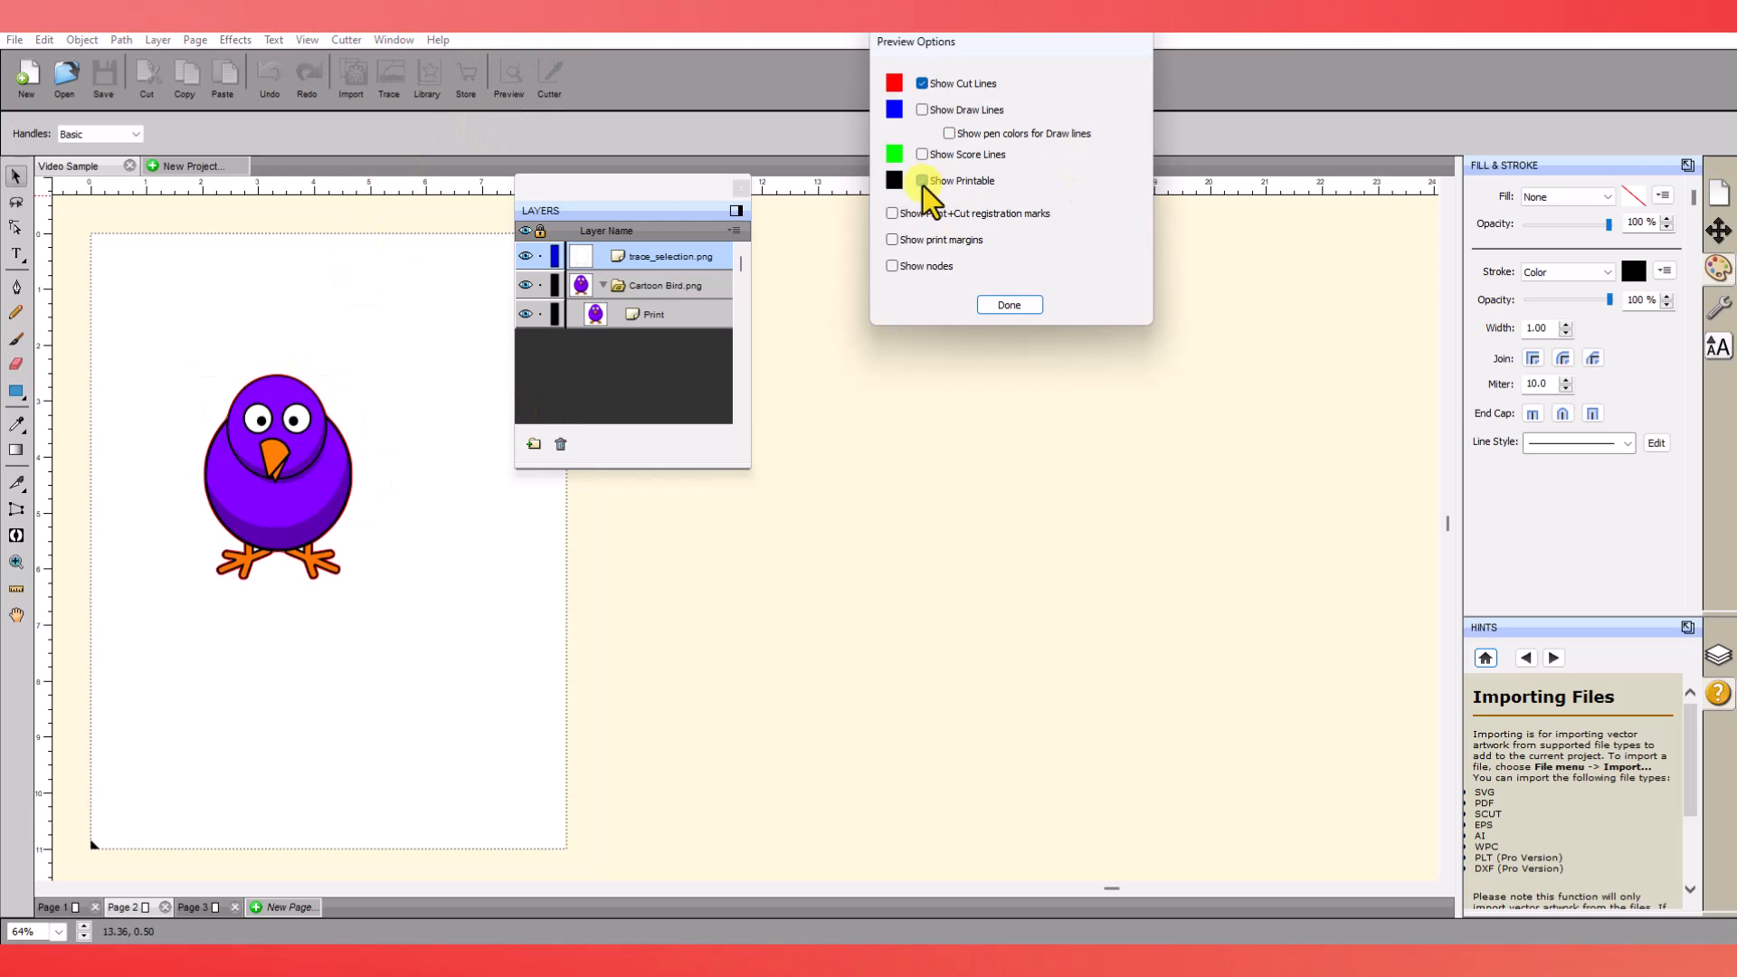
{"action": "left_click", "coordinate": [922, 181]}
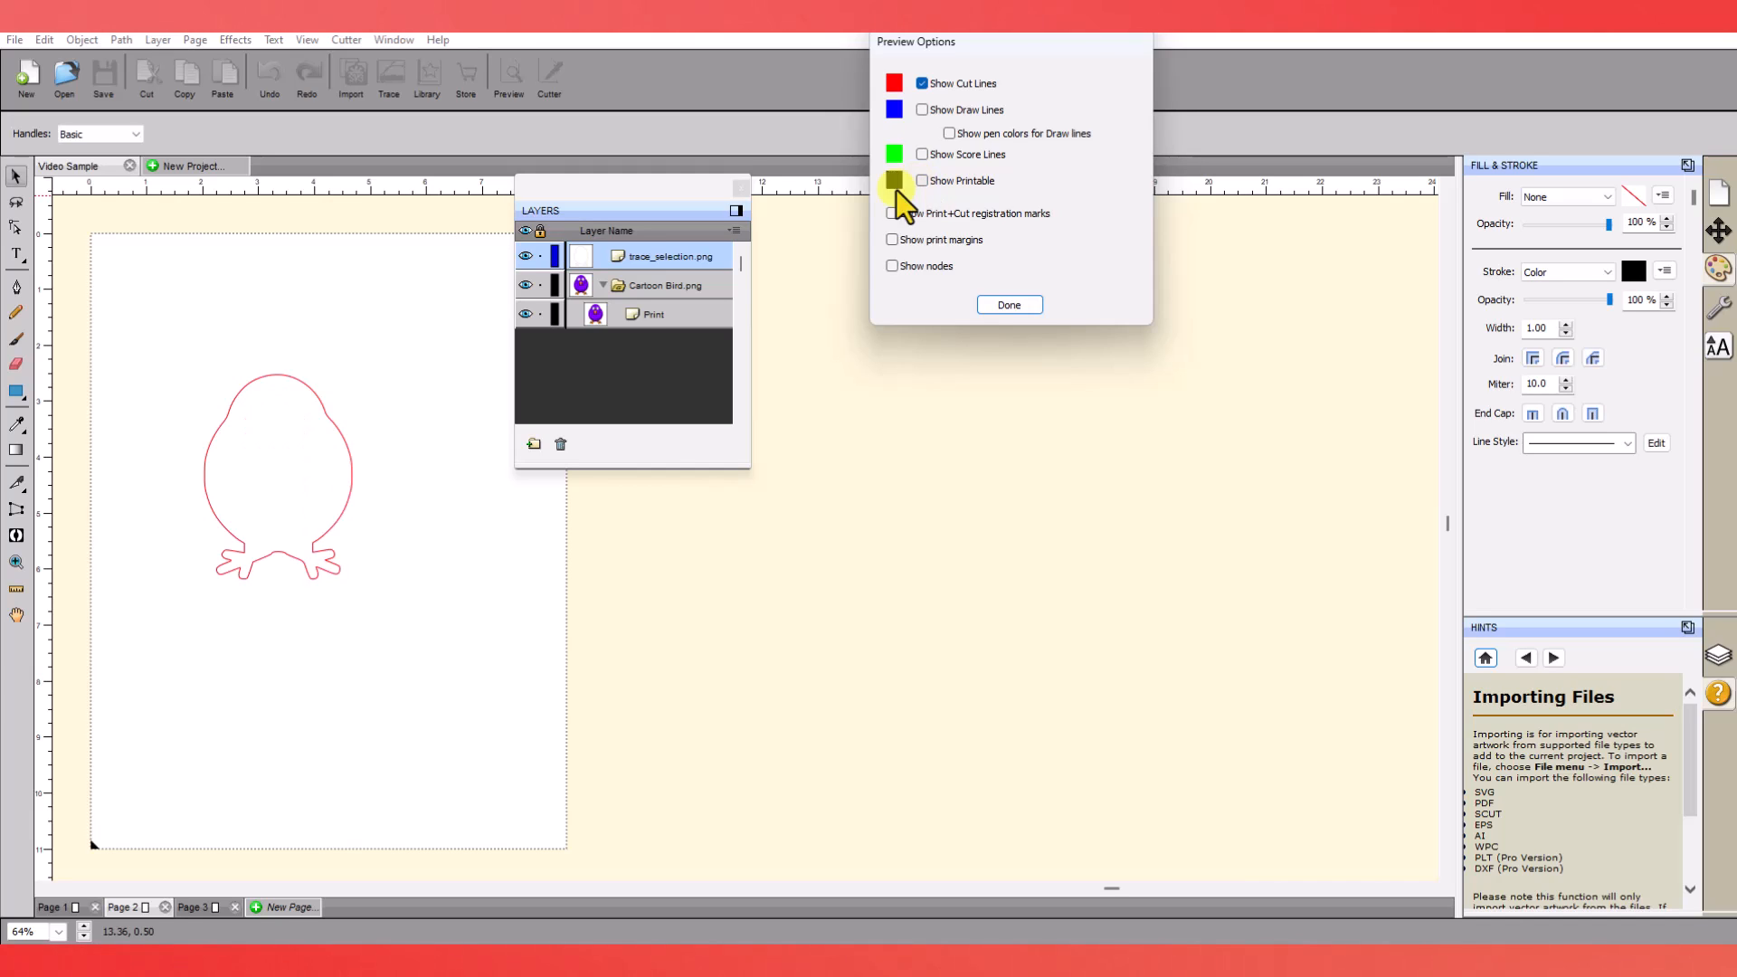
{"action": "left_click", "coordinate": [290, 431]}
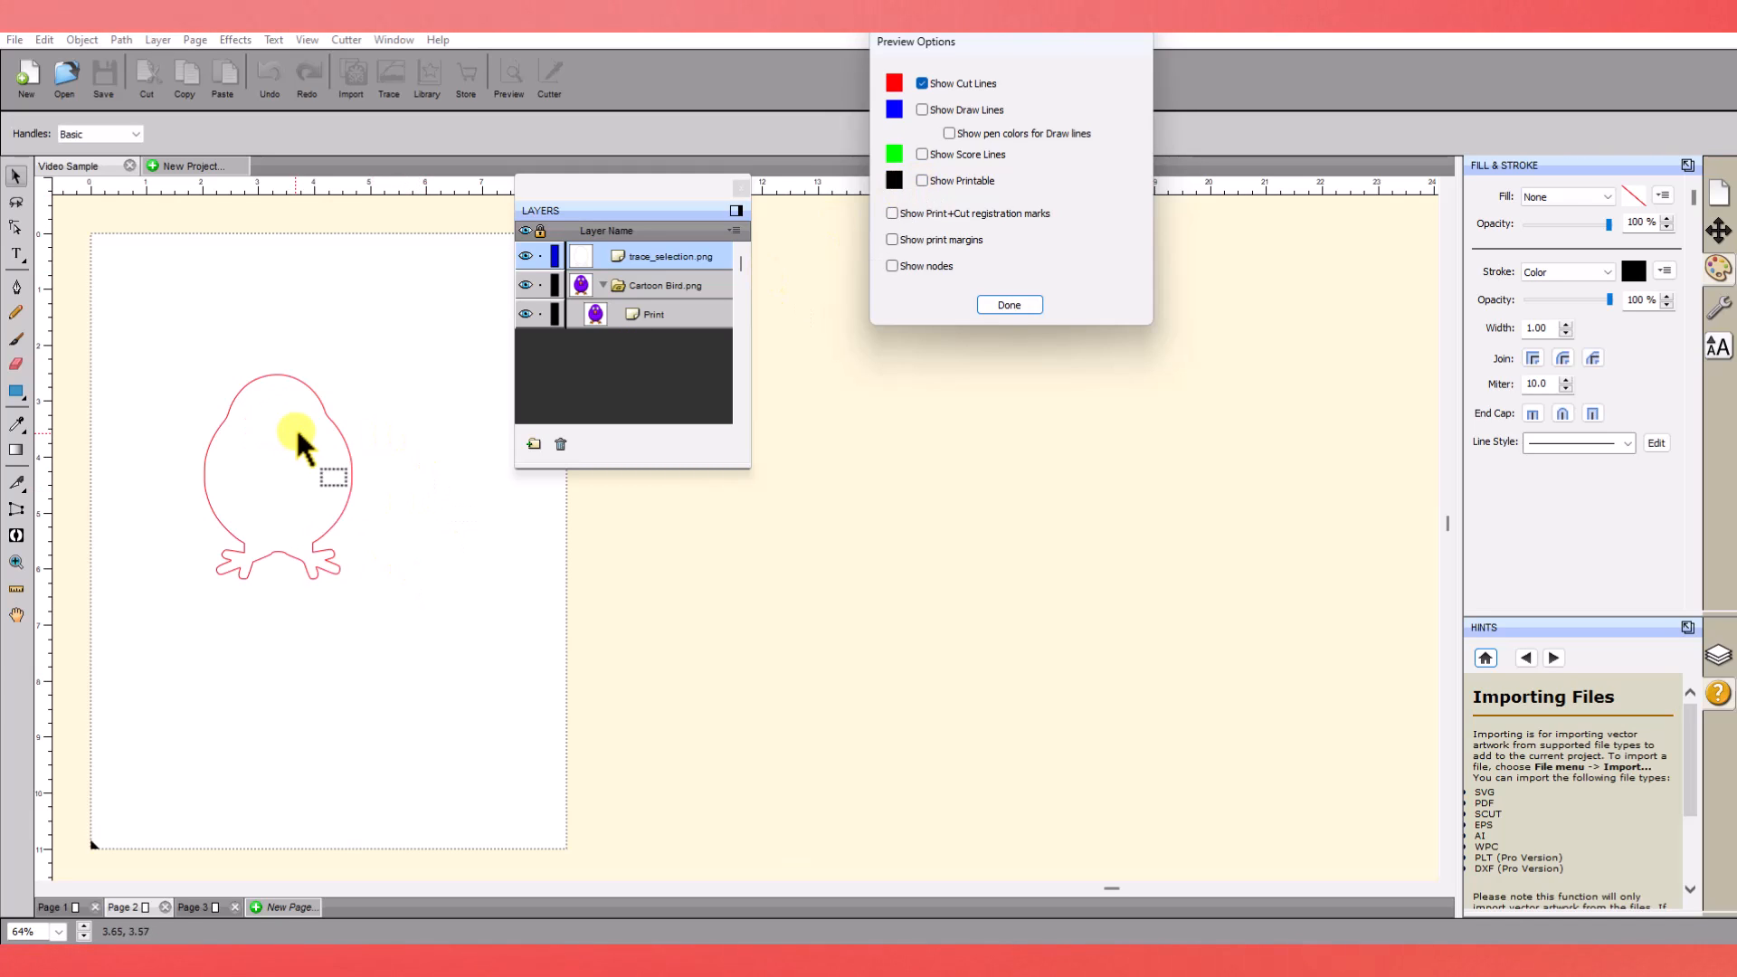
{"action": "left_click", "coordinate": [1009, 305]}
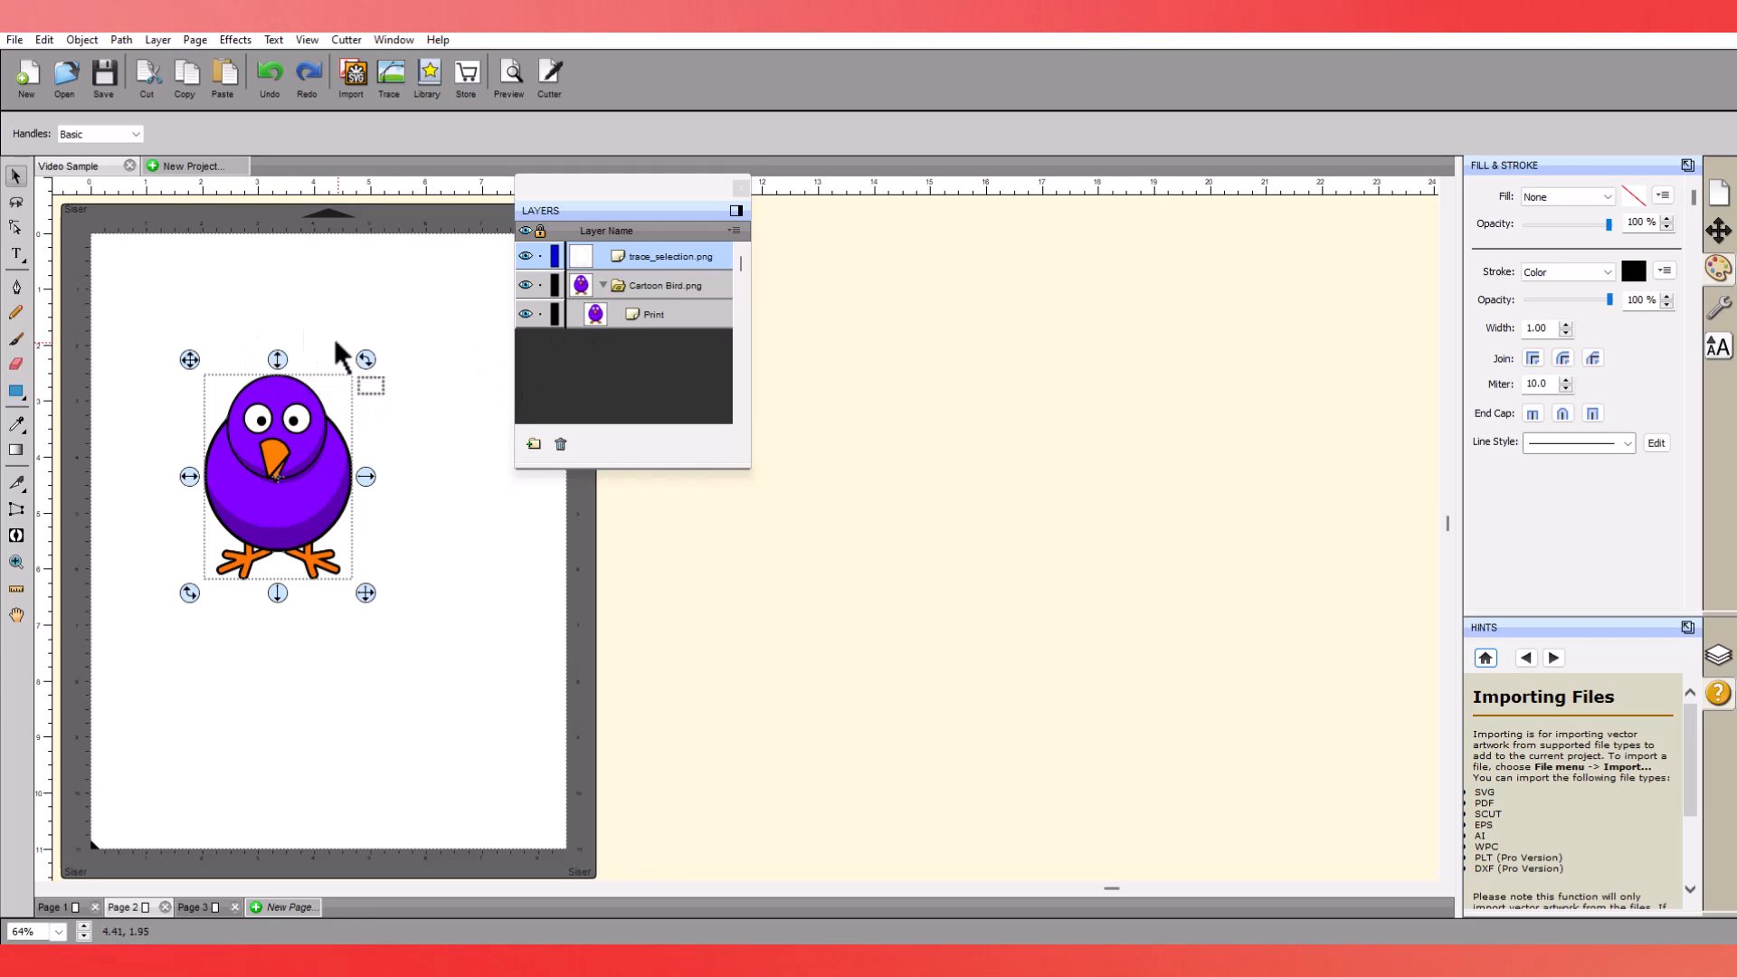
Offset the traced bird silhouette outward by 0.200 in using the Rounded type with Inset Offset disabled.
{"action": "left_click", "coordinate": [657, 256]}
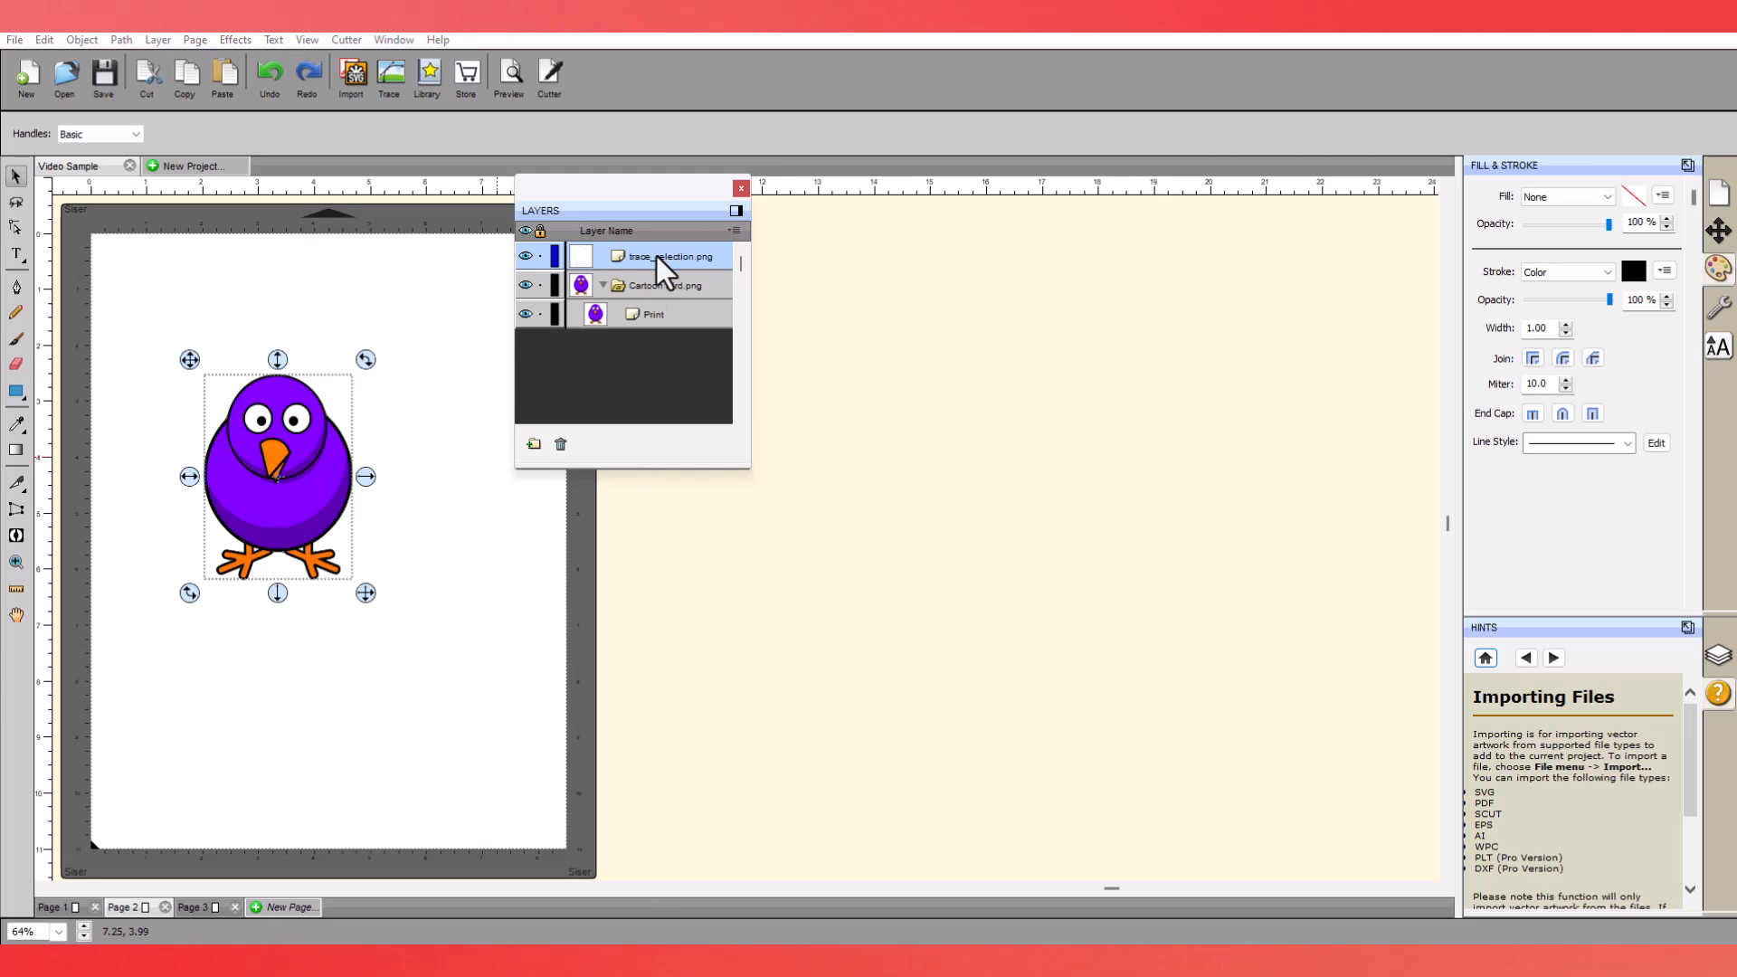
{"action": "left_click", "coordinate": [113, 42]}
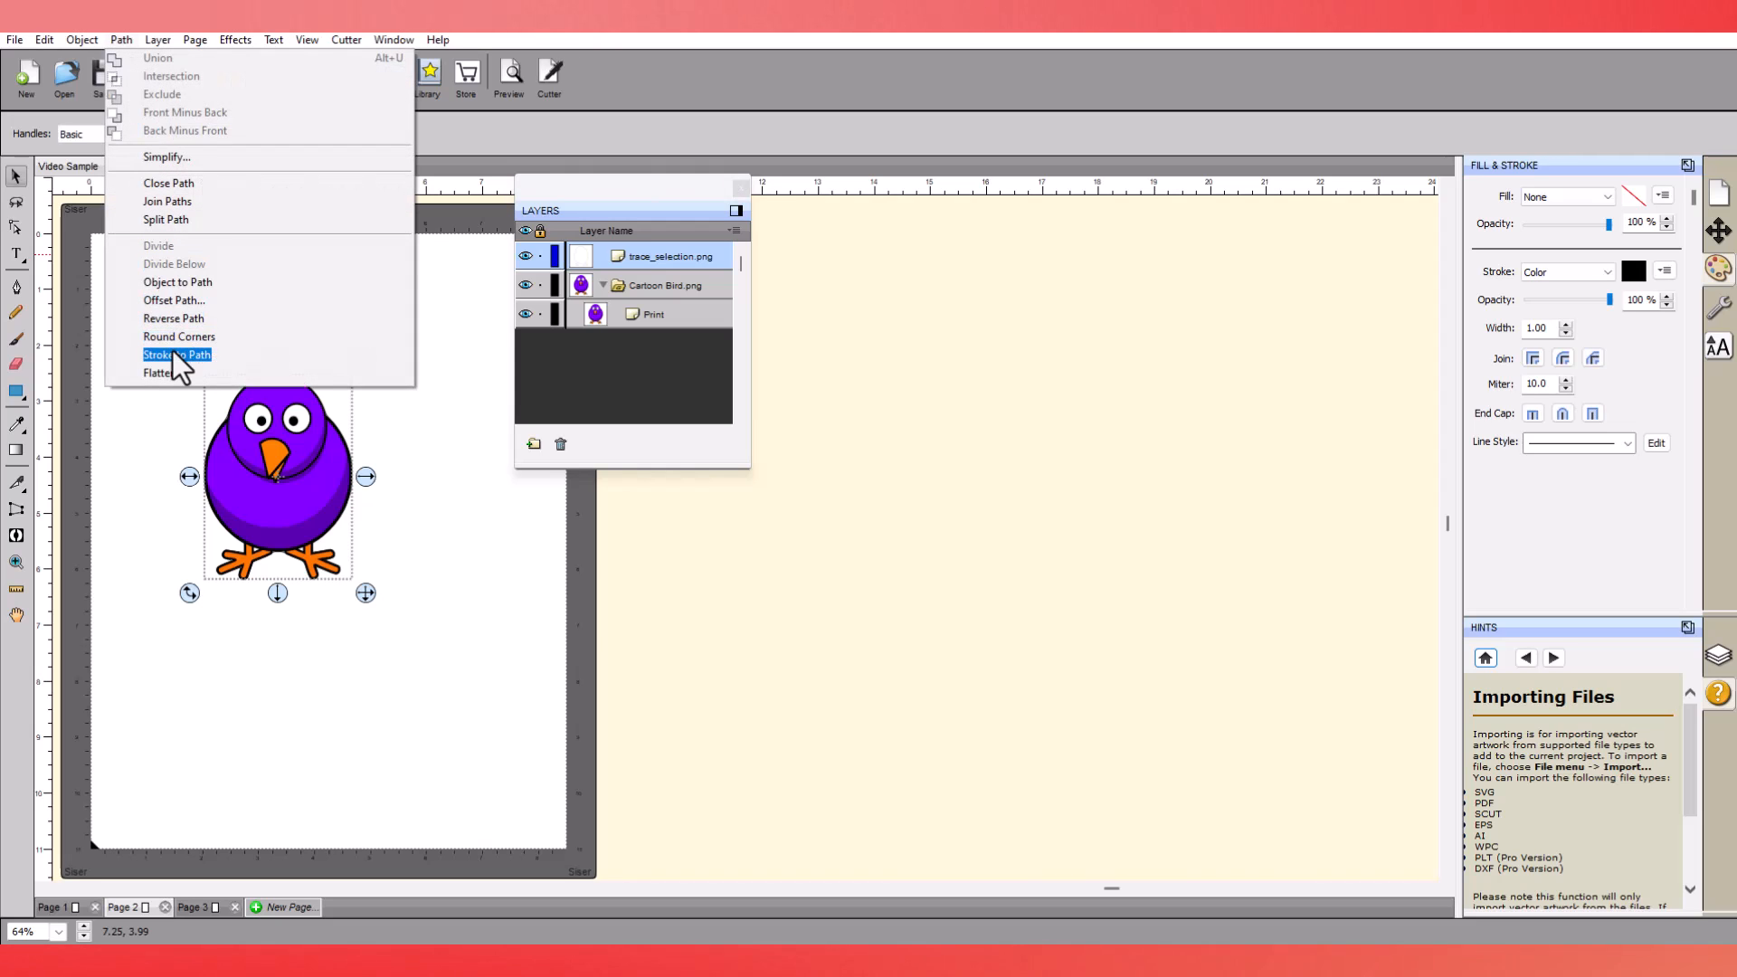
{"action": "left_click", "coordinate": [174, 299]}
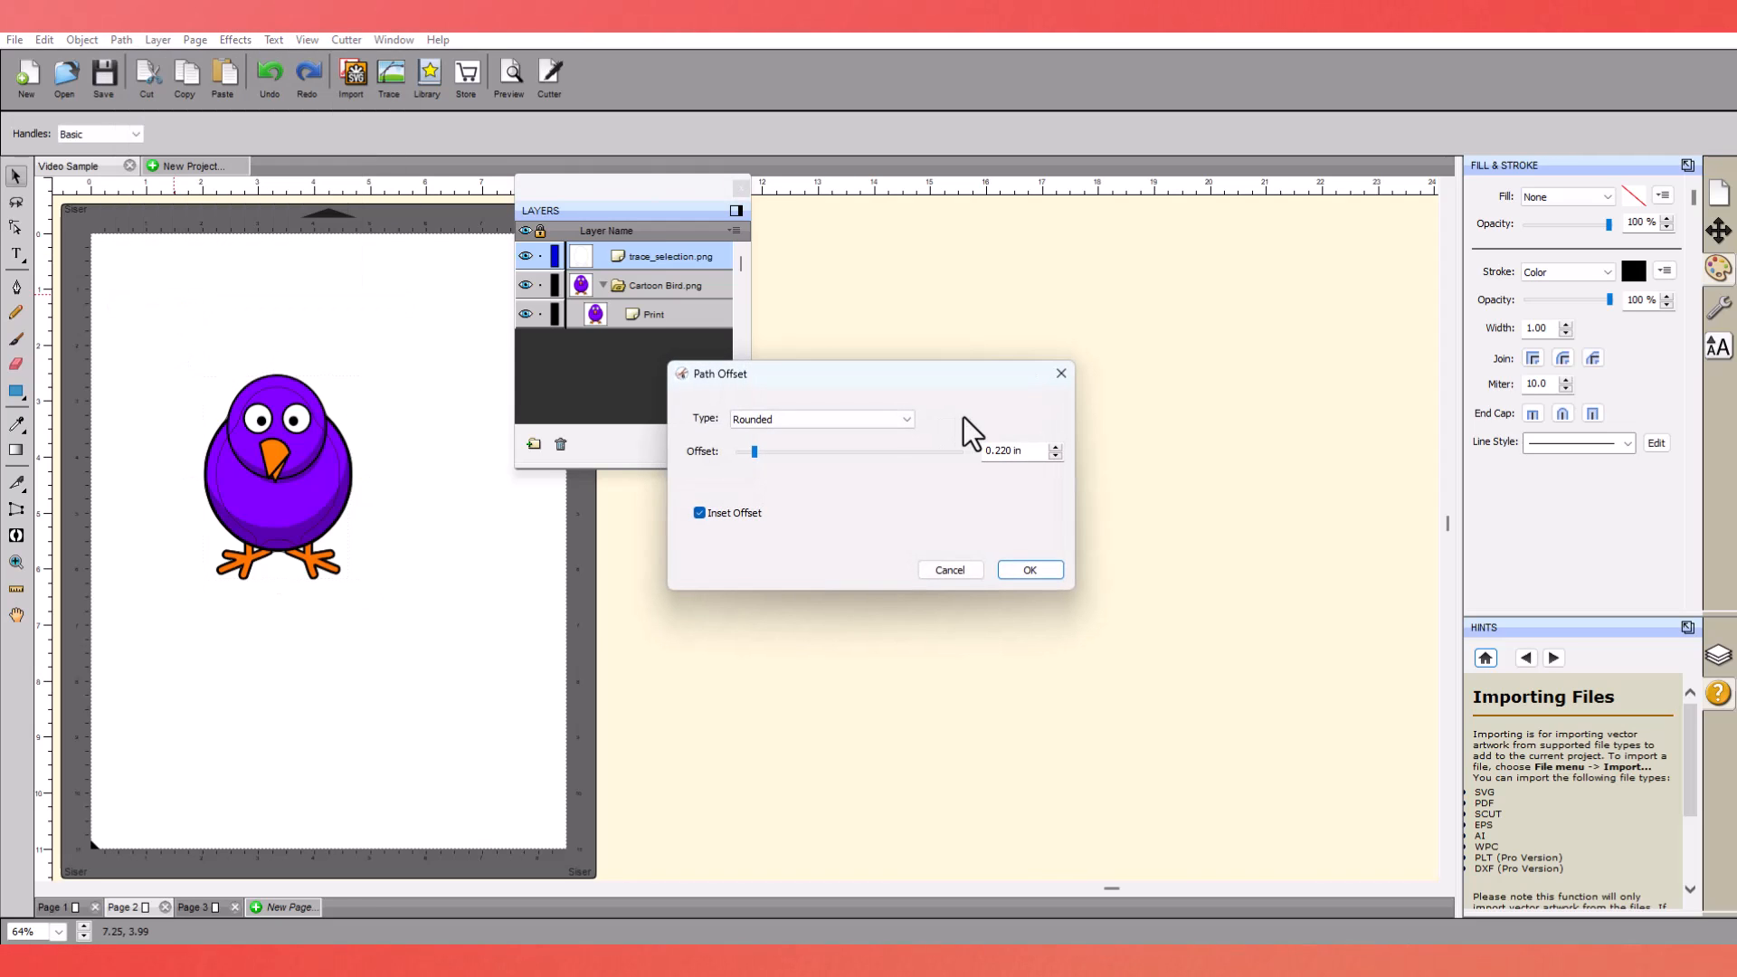
{"action": "left_click", "coordinate": [908, 419]}
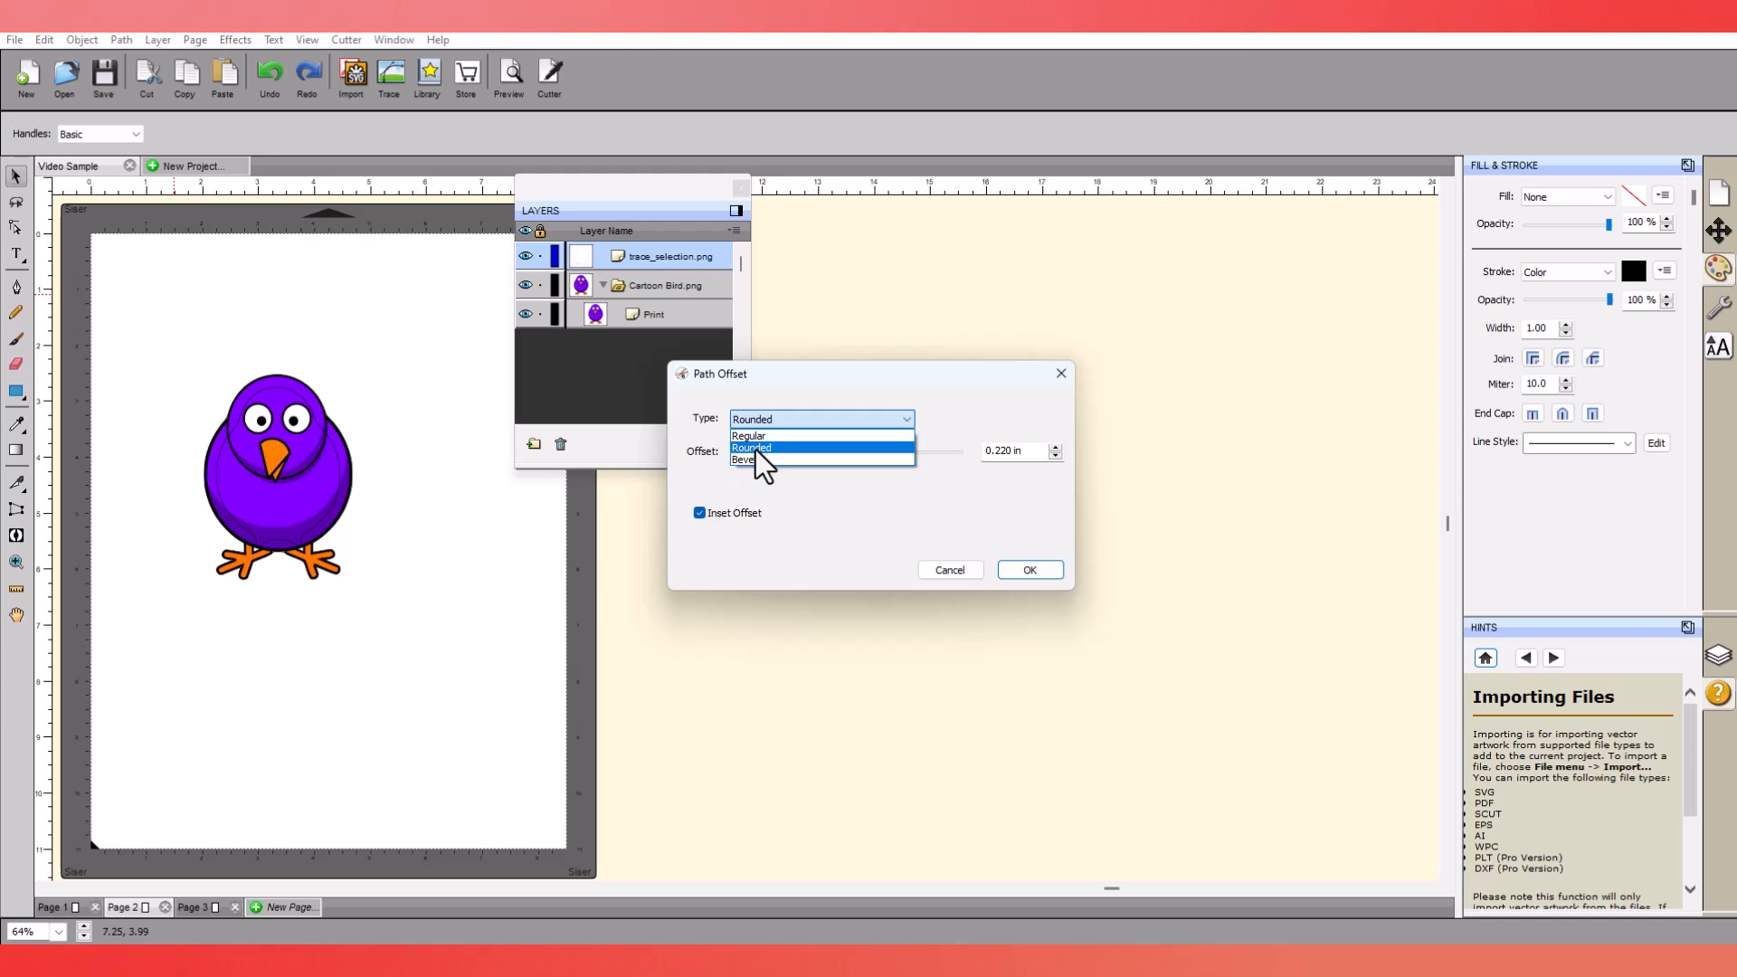
{"action": "left_click", "coordinate": [756, 449]}
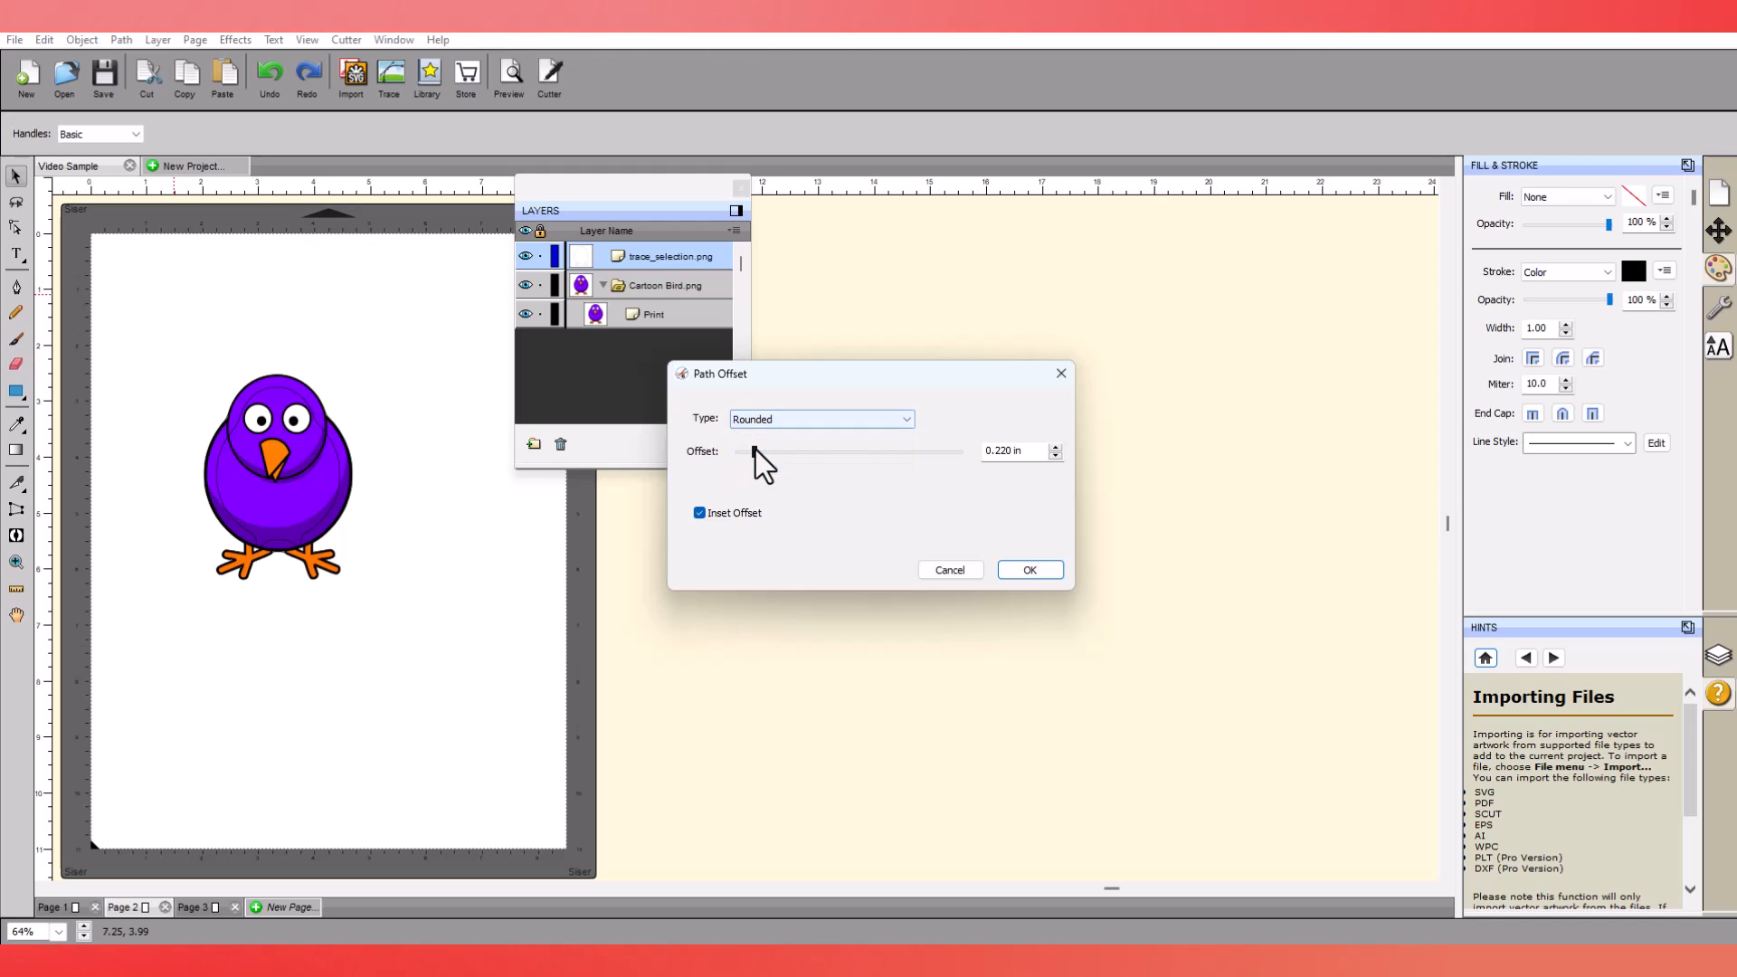
{"action": "left_click", "coordinate": [699, 514]}
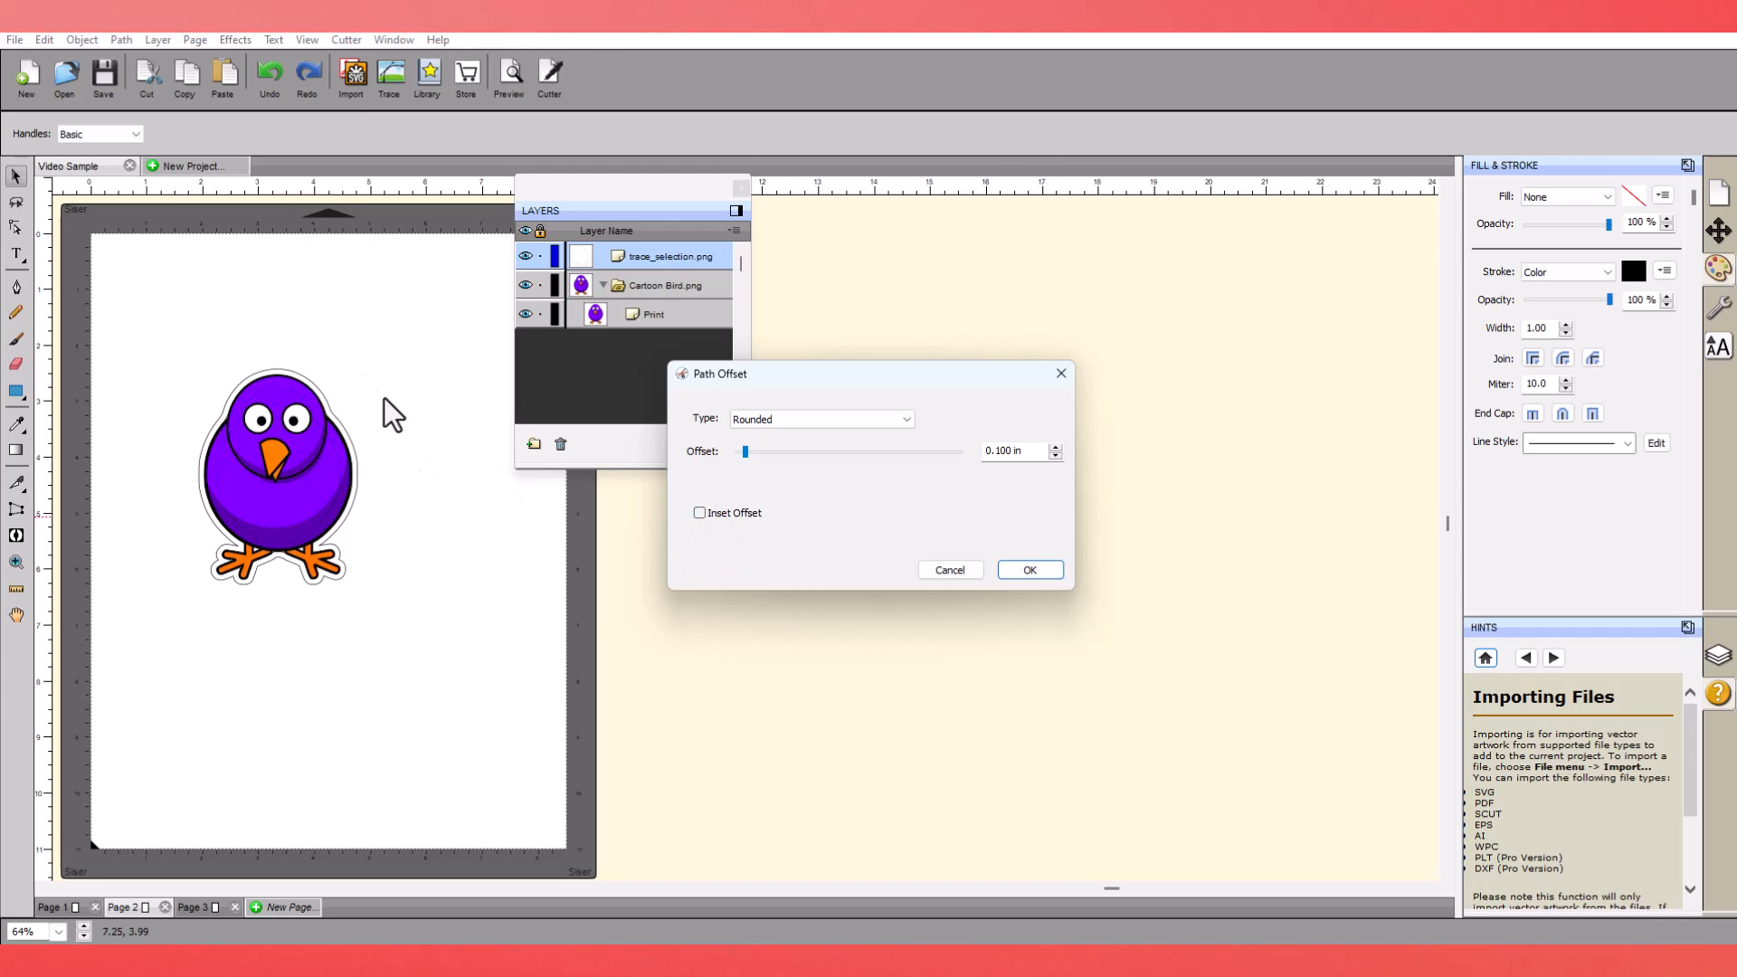
{"action": "left_click", "coordinate": [1055, 448]}
{"action": "left_click", "coordinate": [1055, 448]}
{"action": "left_click", "coordinate": [1055, 447]}
{"action": "left_click", "coordinate": [1052, 457]}
{"action": "left_click", "coordinate": [1052, 457]}
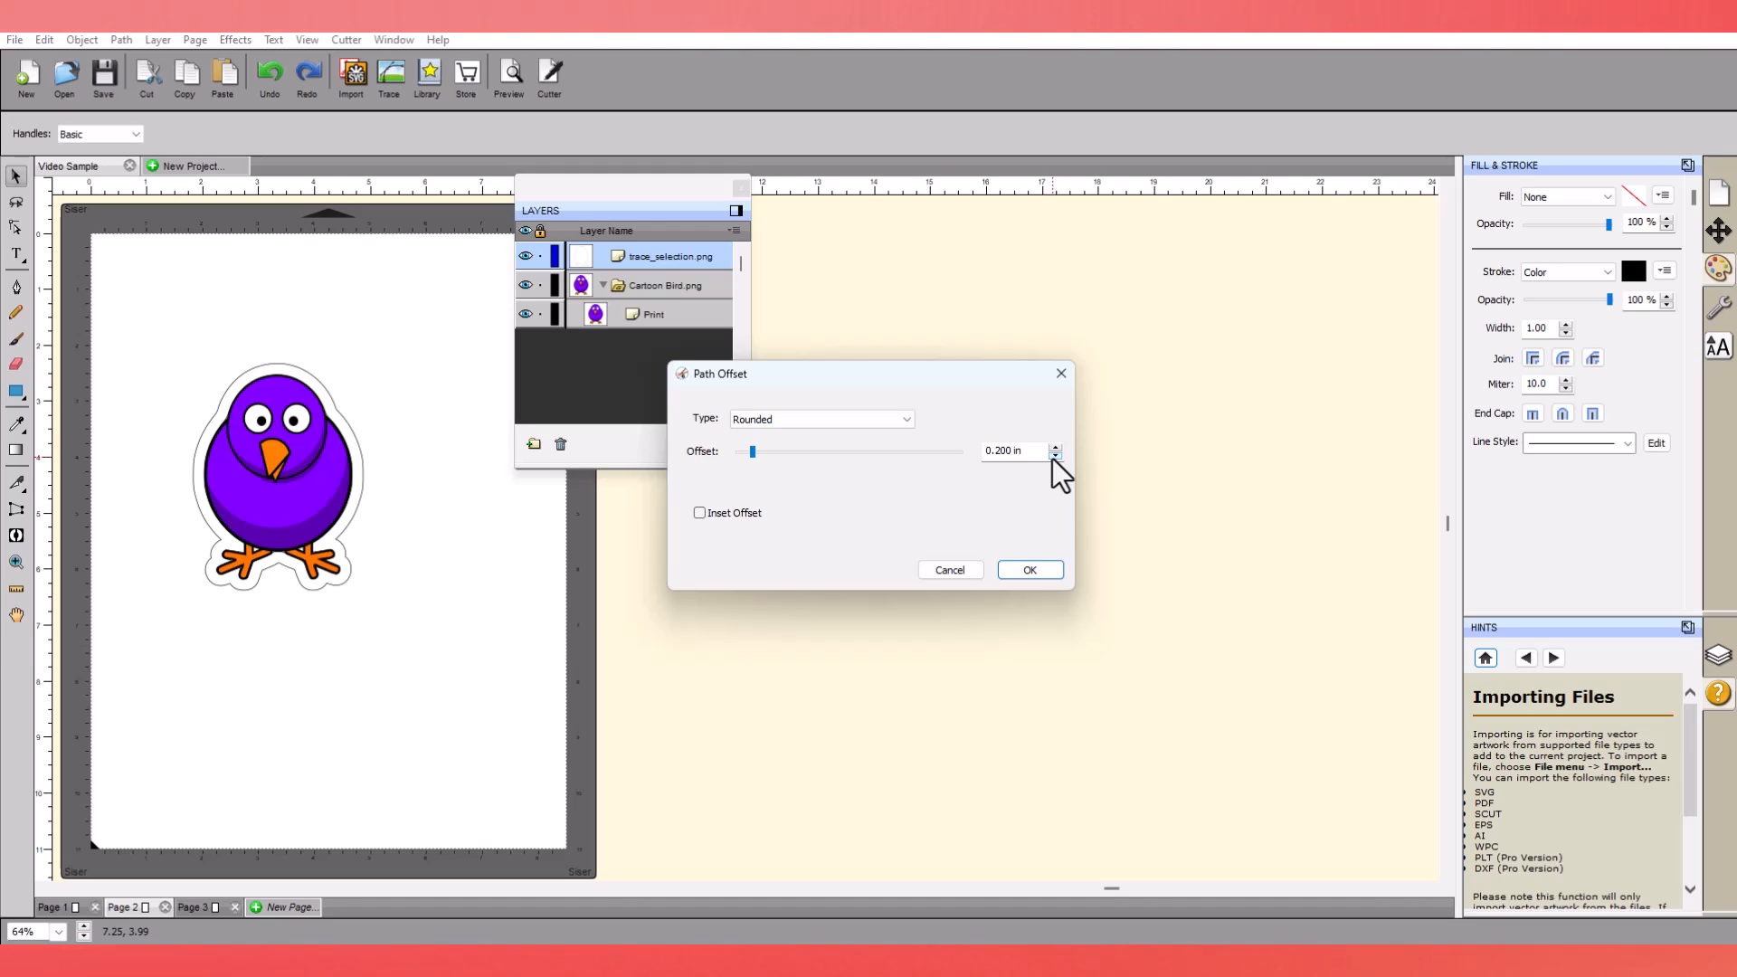
{"action": "left_click", "coordinate": [1029, 570]}
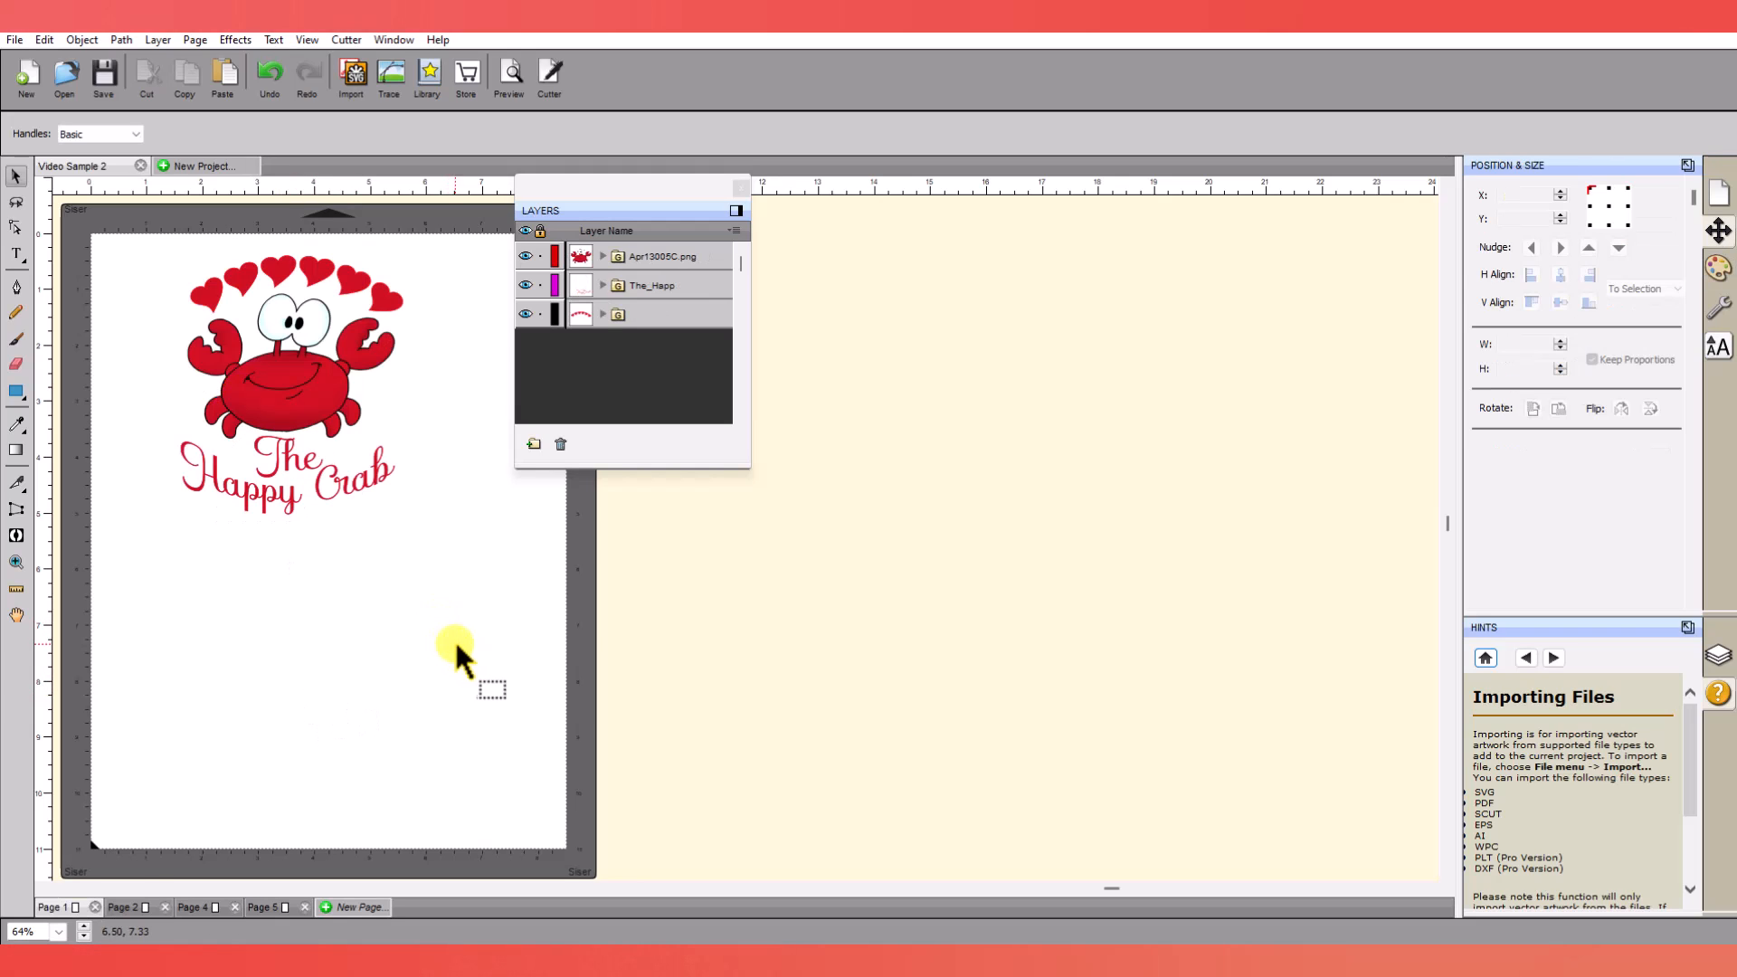
Move the entire Happy Crab design to about X 1.30 in, Y 1.76 in and reselect all its parts.
{"action": "left_click_drag", "start_coordinate": [465, 587], "coordinate": [51, 223]}
{"action": "left_click_drag", "start_coordinate": [299, 481], "coordinate": [282, 558]}
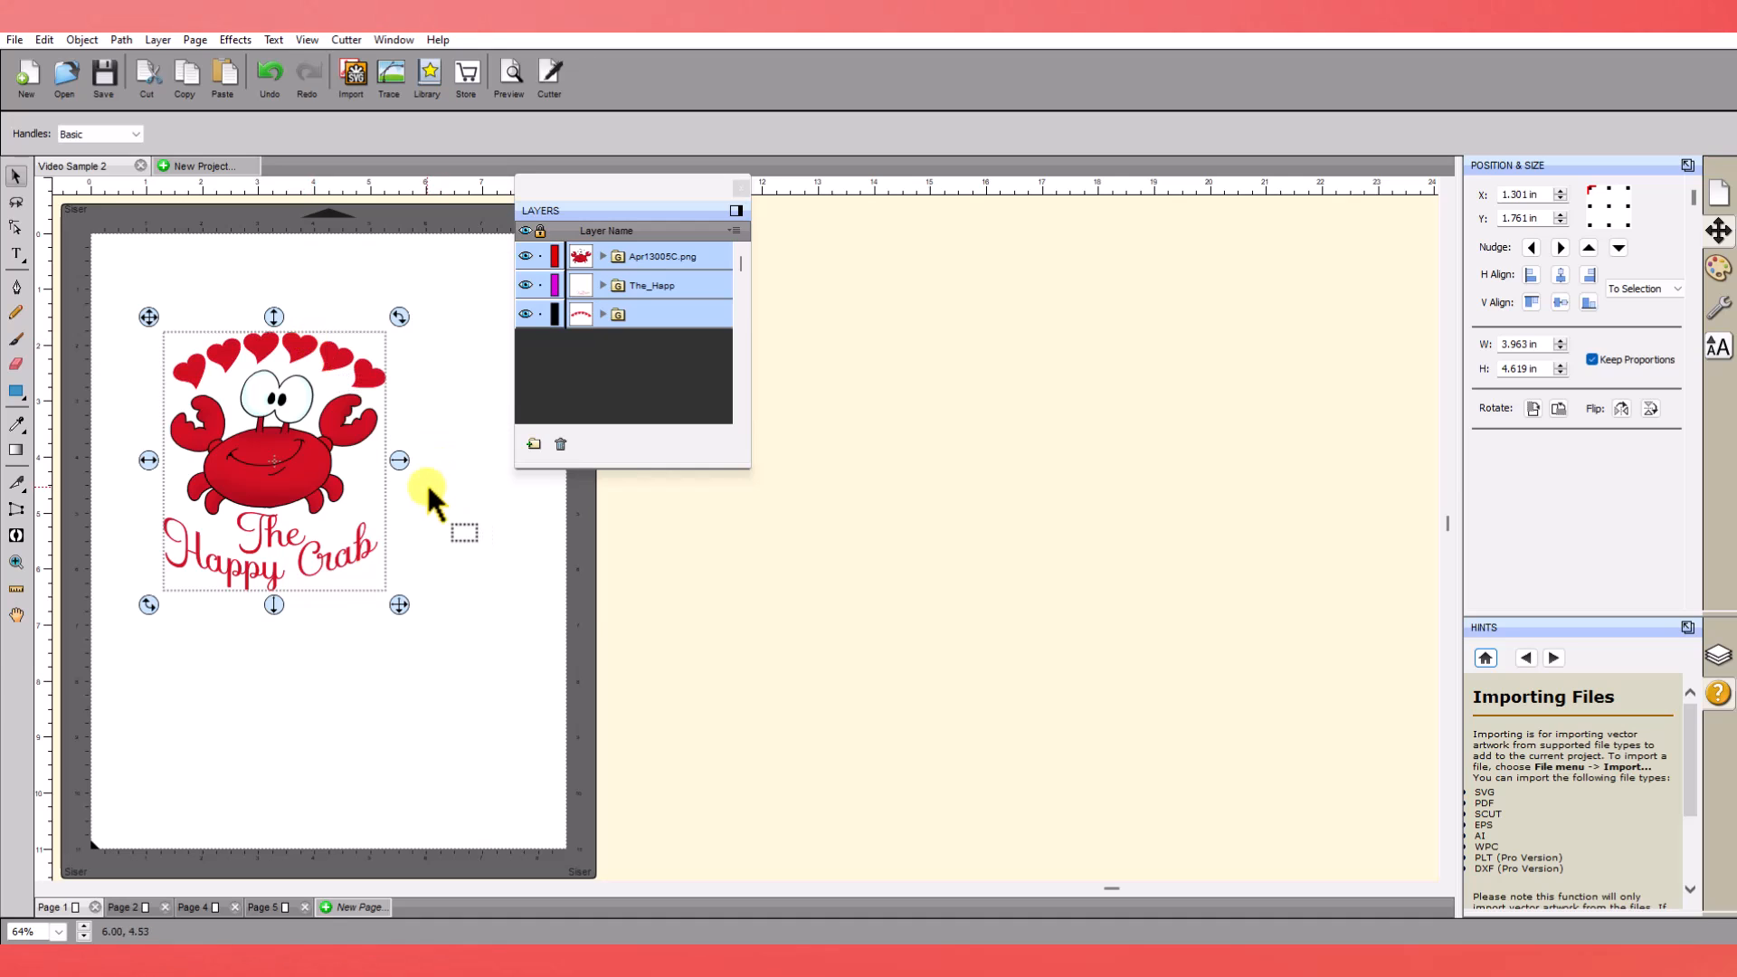
{"action": "left_click_drag", "start_coordinate": [489, 646], "coordinate": [68, 252]}
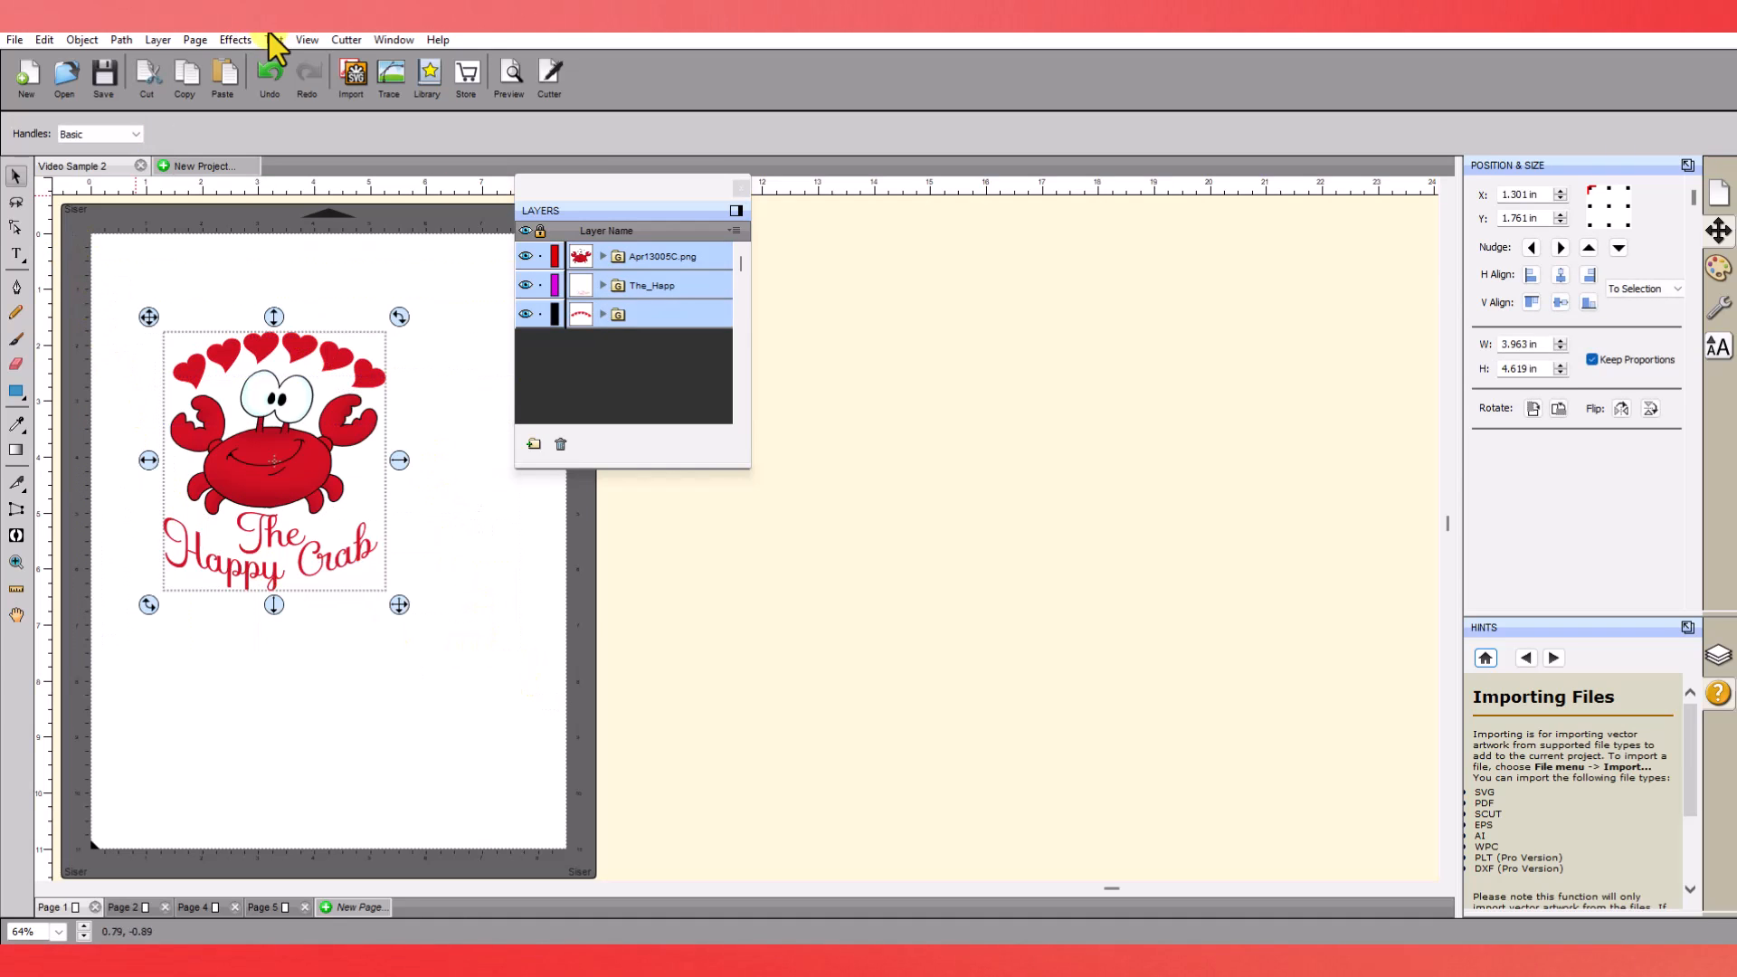
Start a Shadow Layer around the Happy Crab design with a size of 0.156 in and the Shadow (Rounded) type.
{"action": "left_click", "coordinate": [233, 40]}
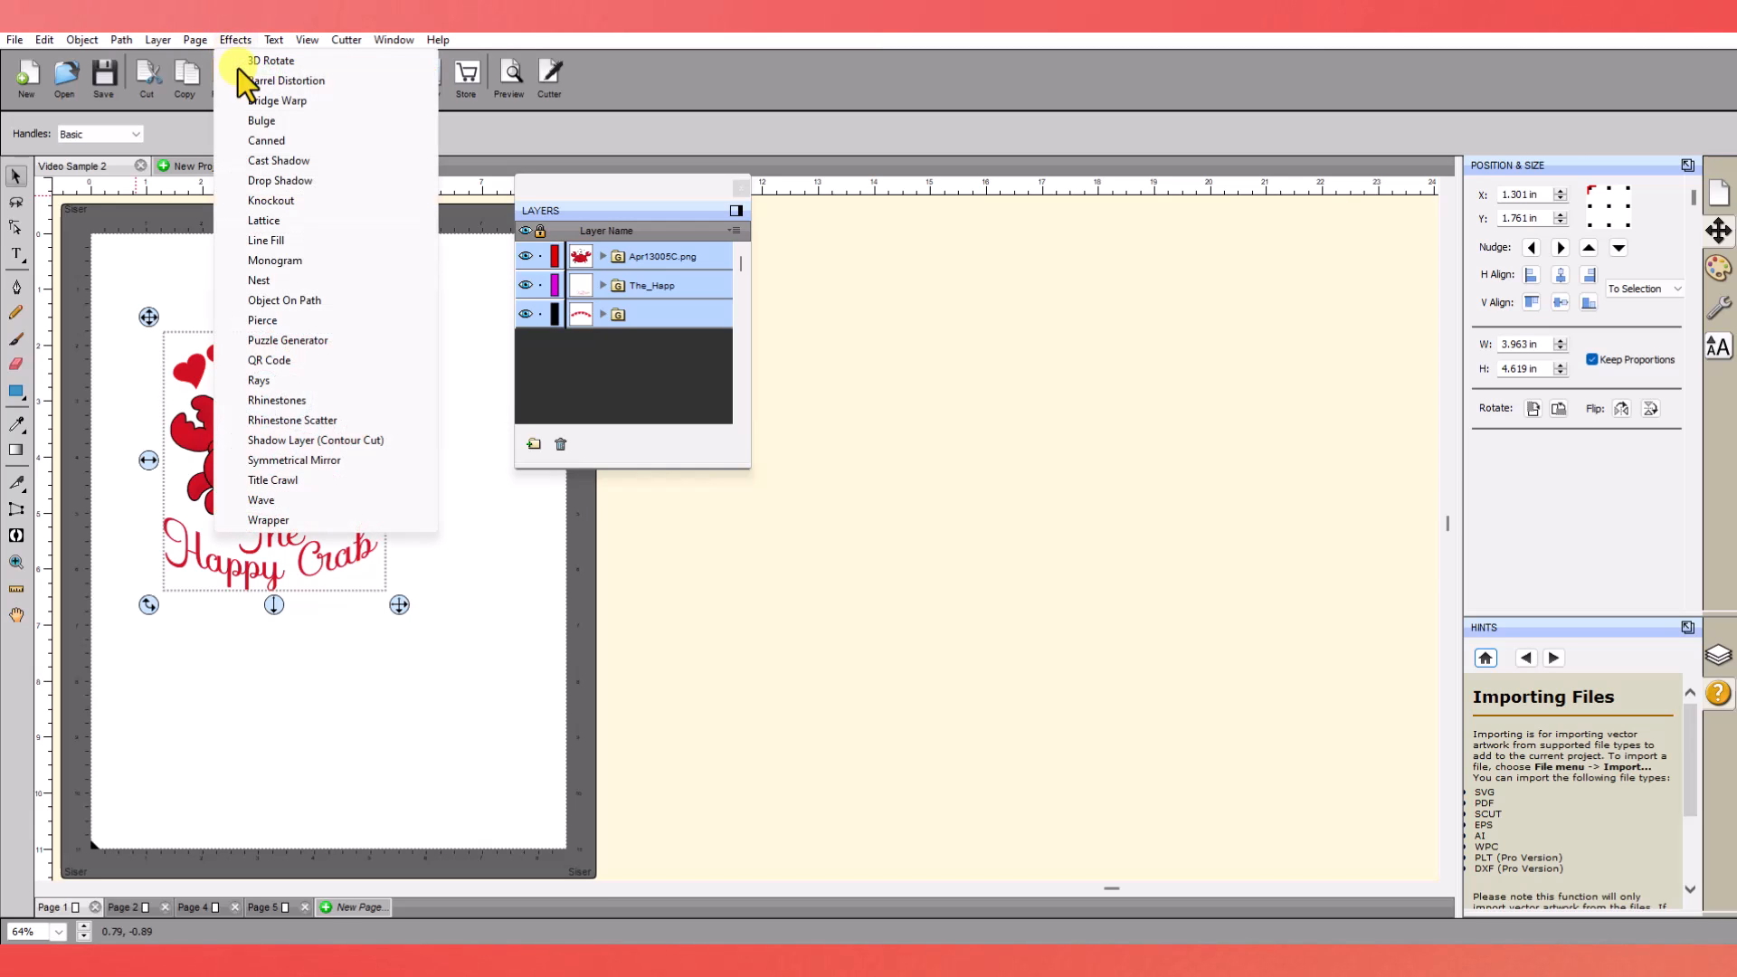
{"action": "left_click", "coordinate": [270, 440]}
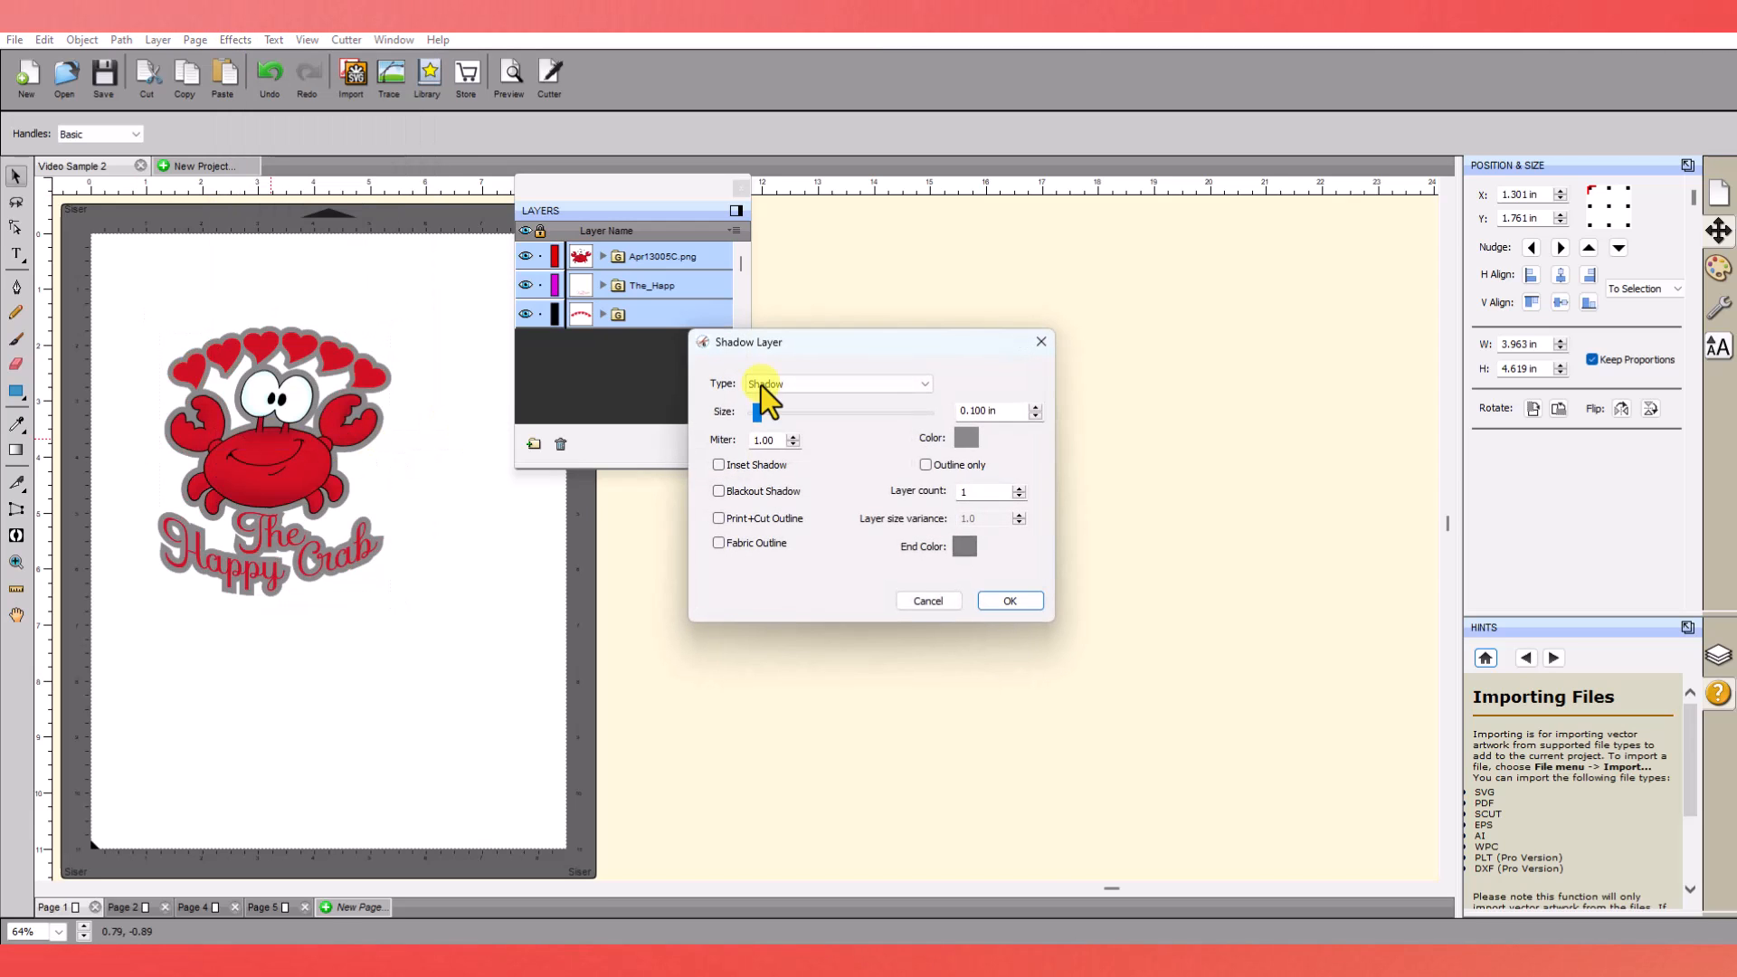
{"action": "left_click_drag", "start_coordinate": [841, 339], "coordinate": [642, 270]}
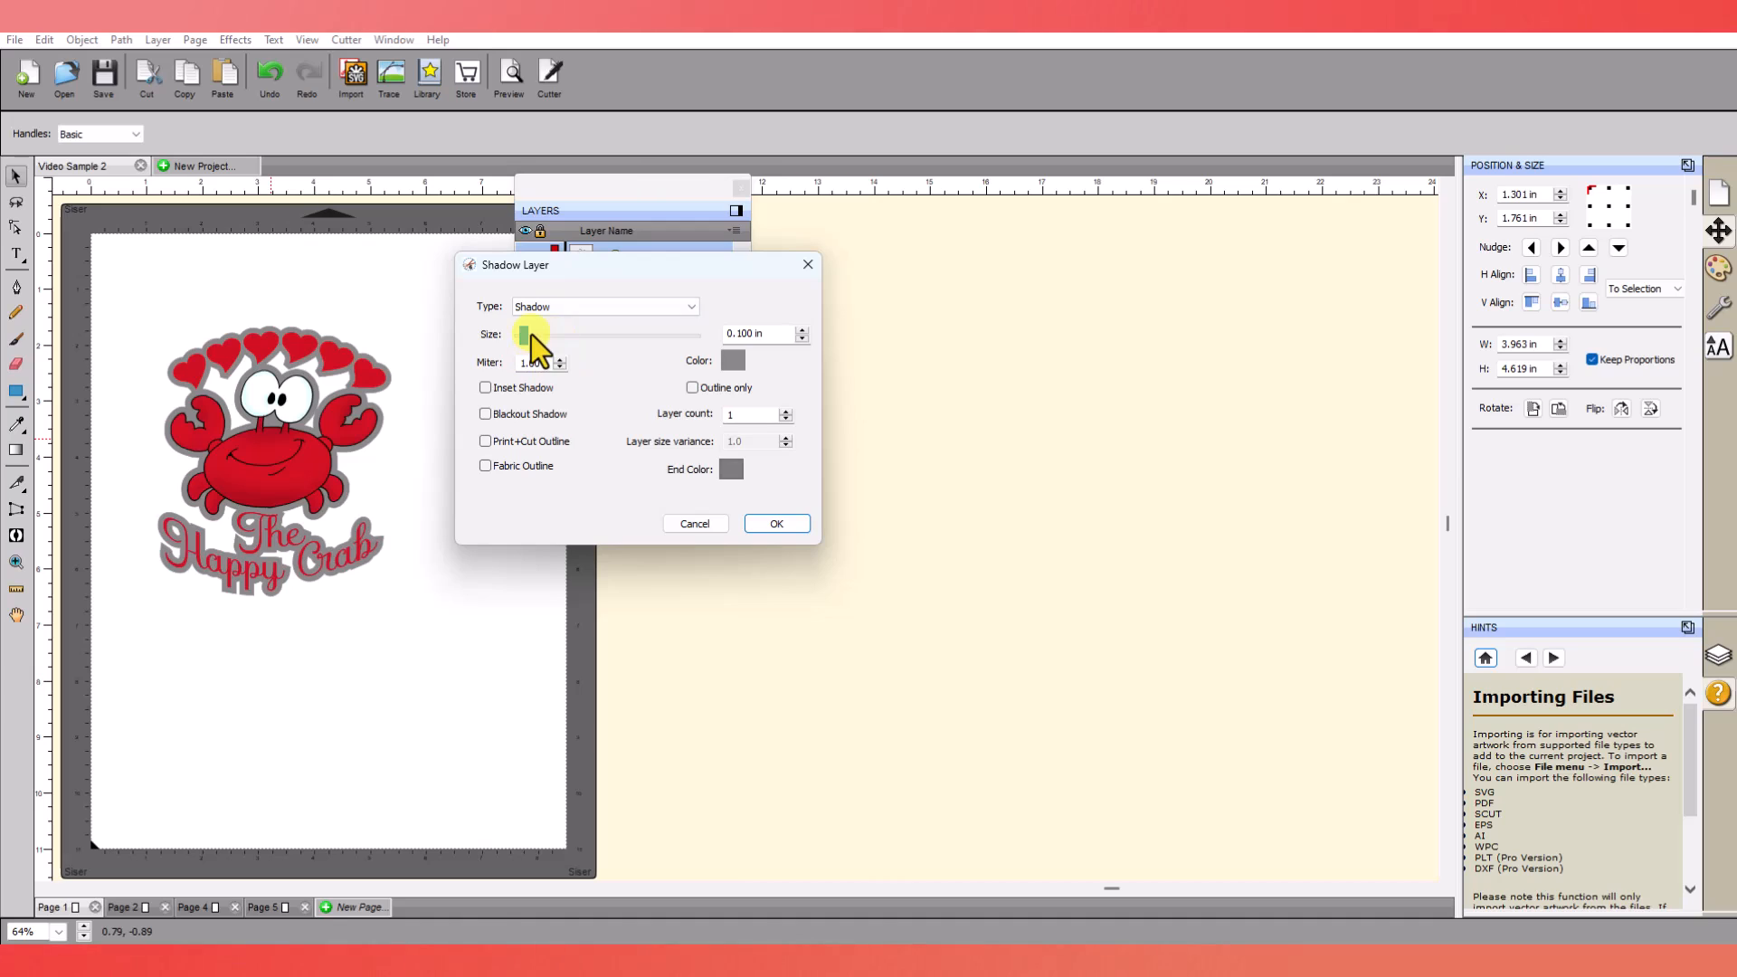
{"action": "left_click_drag", "start_coordinate": [529, 338], "coordinate": [527, 334]}
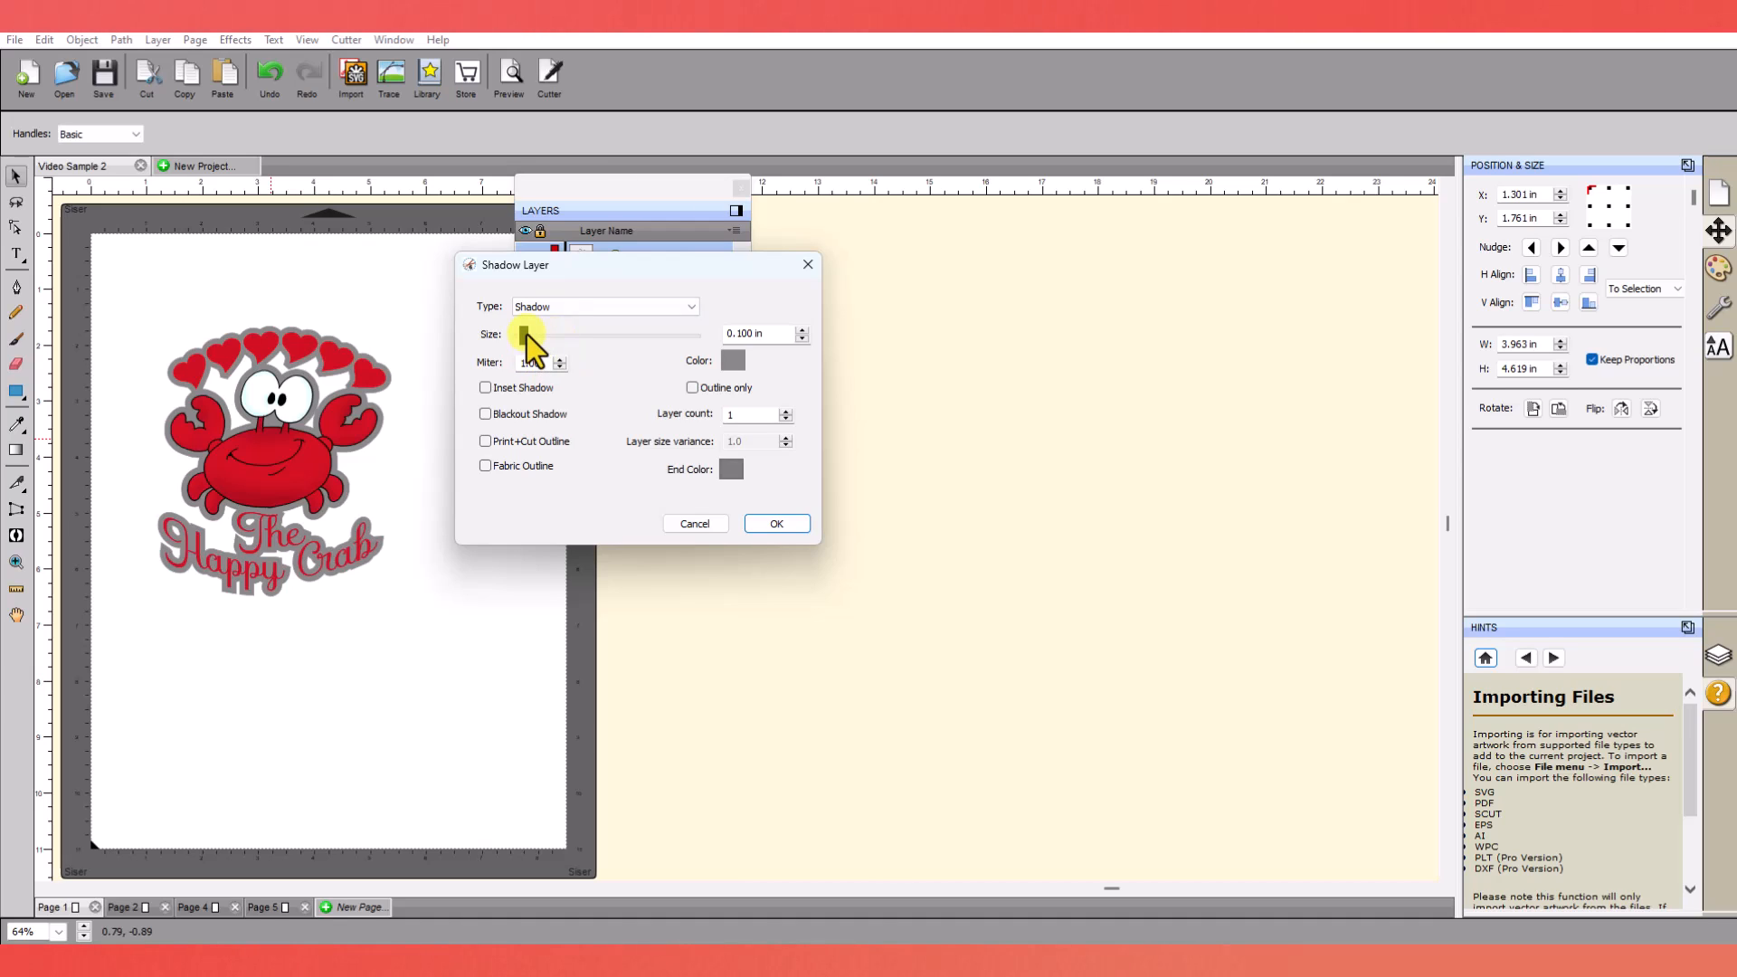
{"action": "left_click_drag", "start_coordinate": [524, 338], "coordinate": [528, 338]}
{"action": "left_click", "coordinate": [692, 305]}
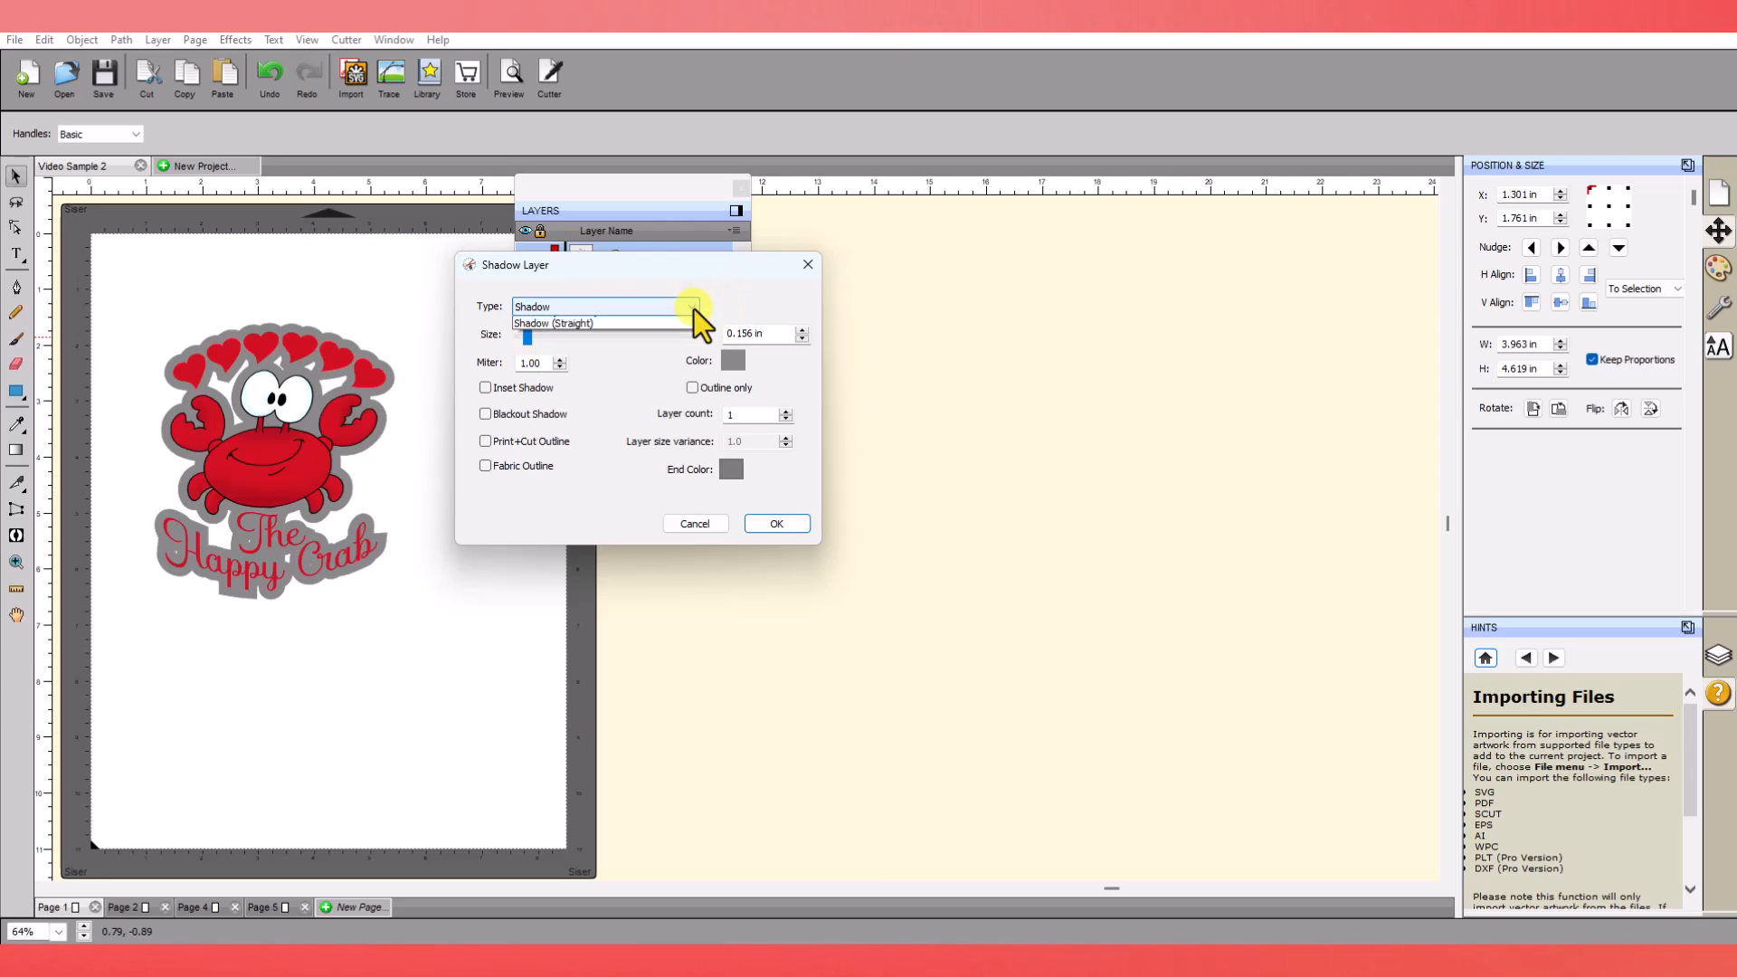
{"action": "left_click", "coordinate": [546, 334]}
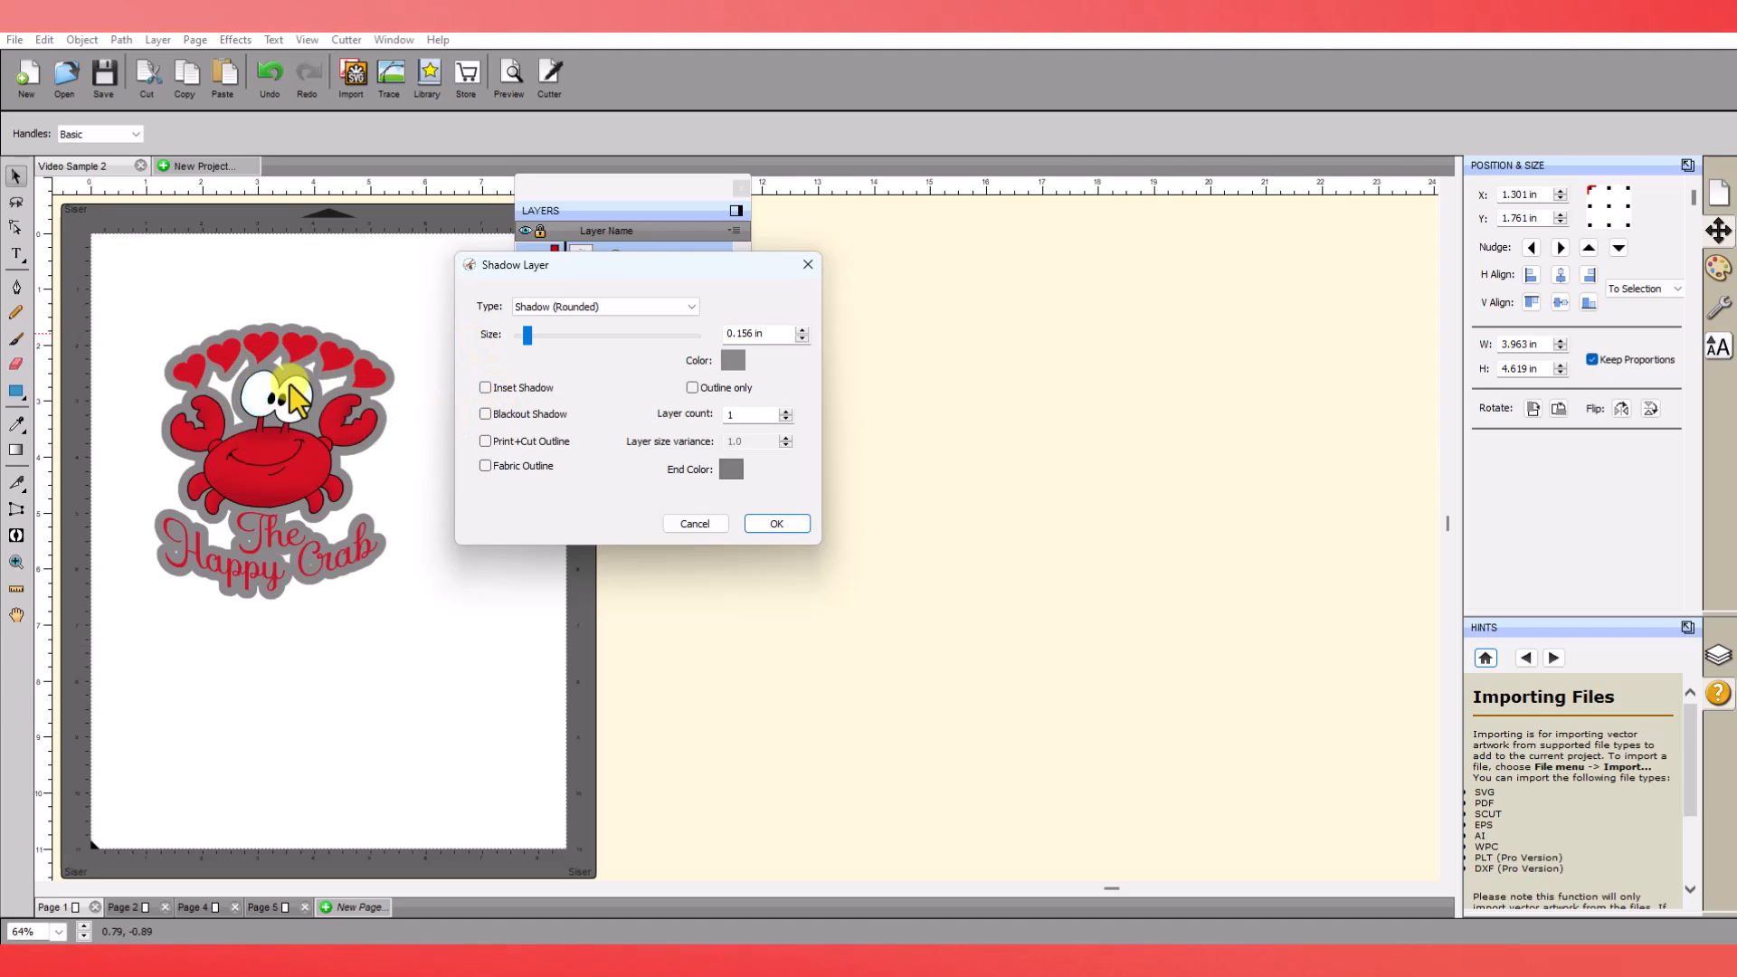
Enable Blackout Shadow, set the shadow size to 0.360 in and apply the shadow layer.
{"action": "left_click", "coordinate": [485, 413]}
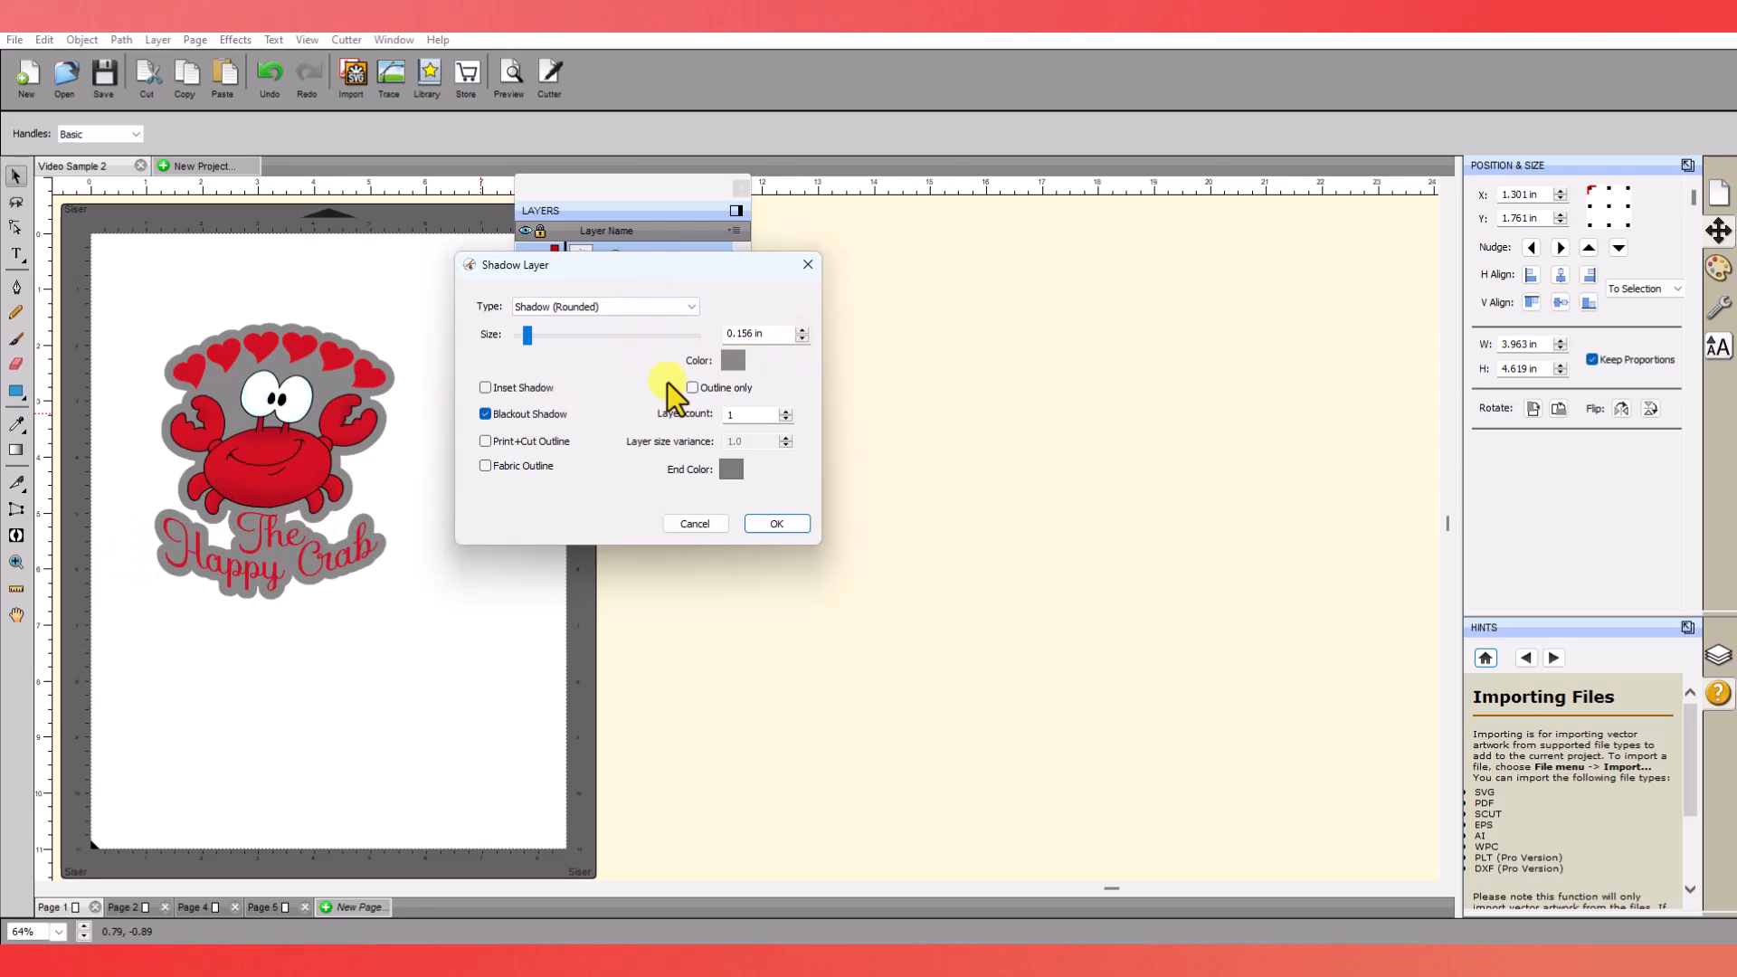
{"action": "left_click", "coordinate": [800, 332]}
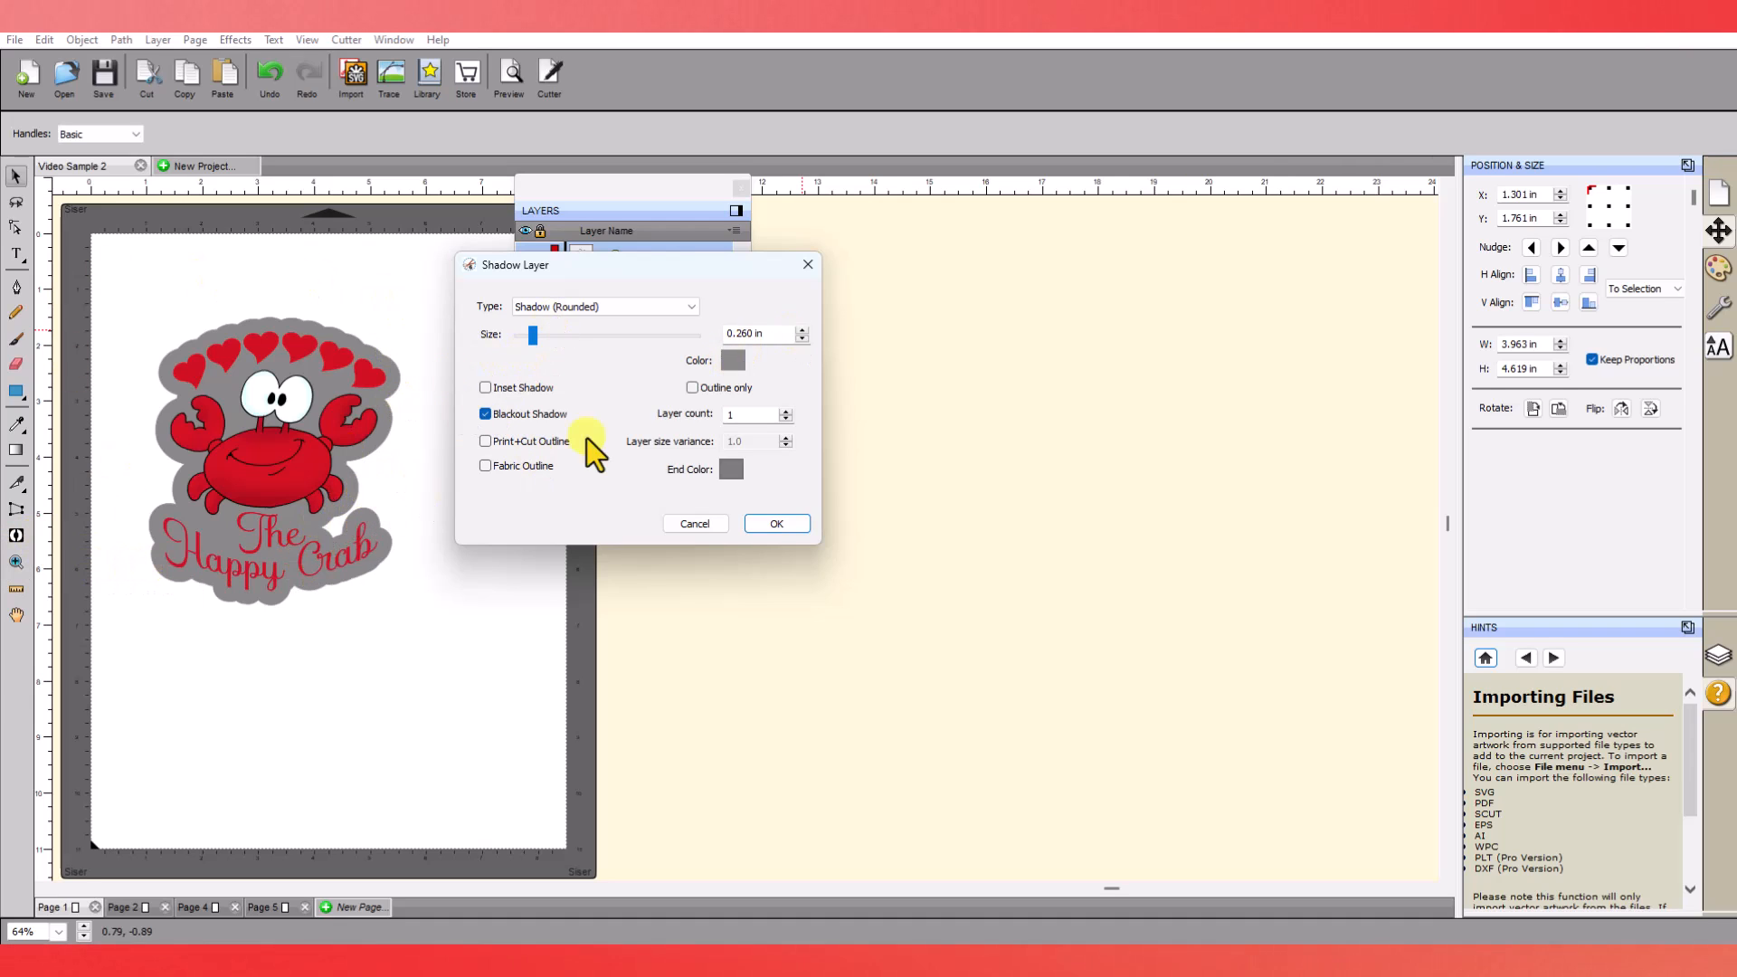
{"action": "left_click", "coordinate": [800, 332]}
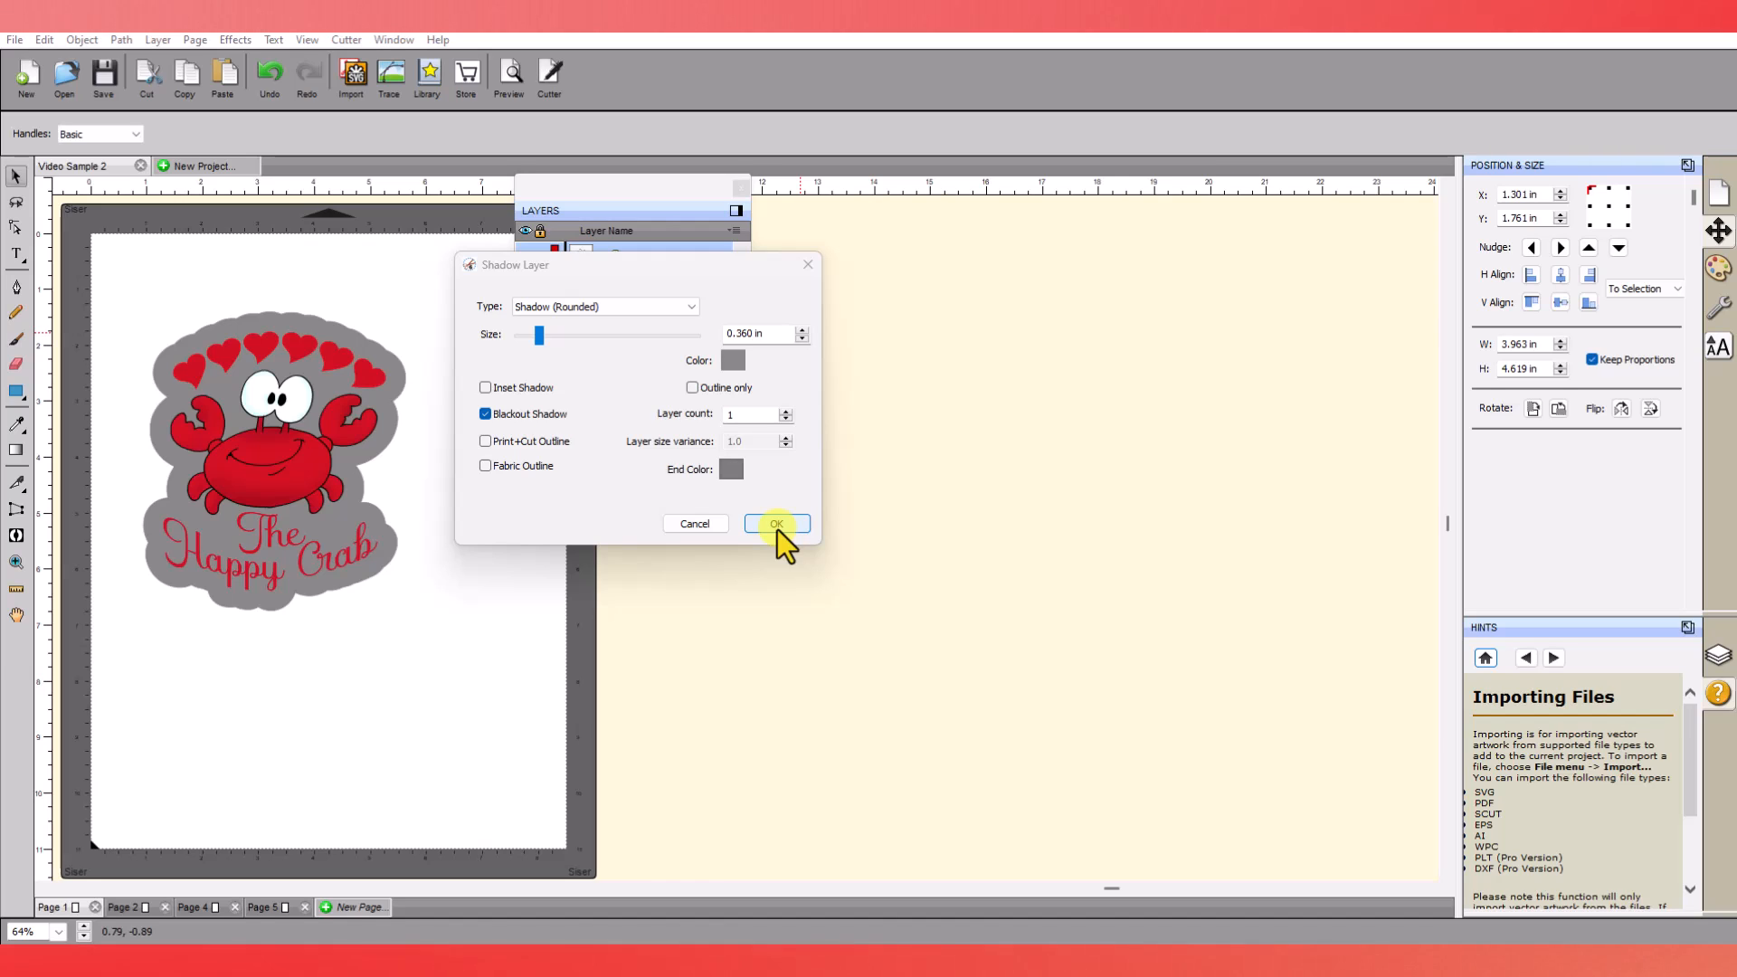
{"action": "left_click", "coordinate": [774, 524]}
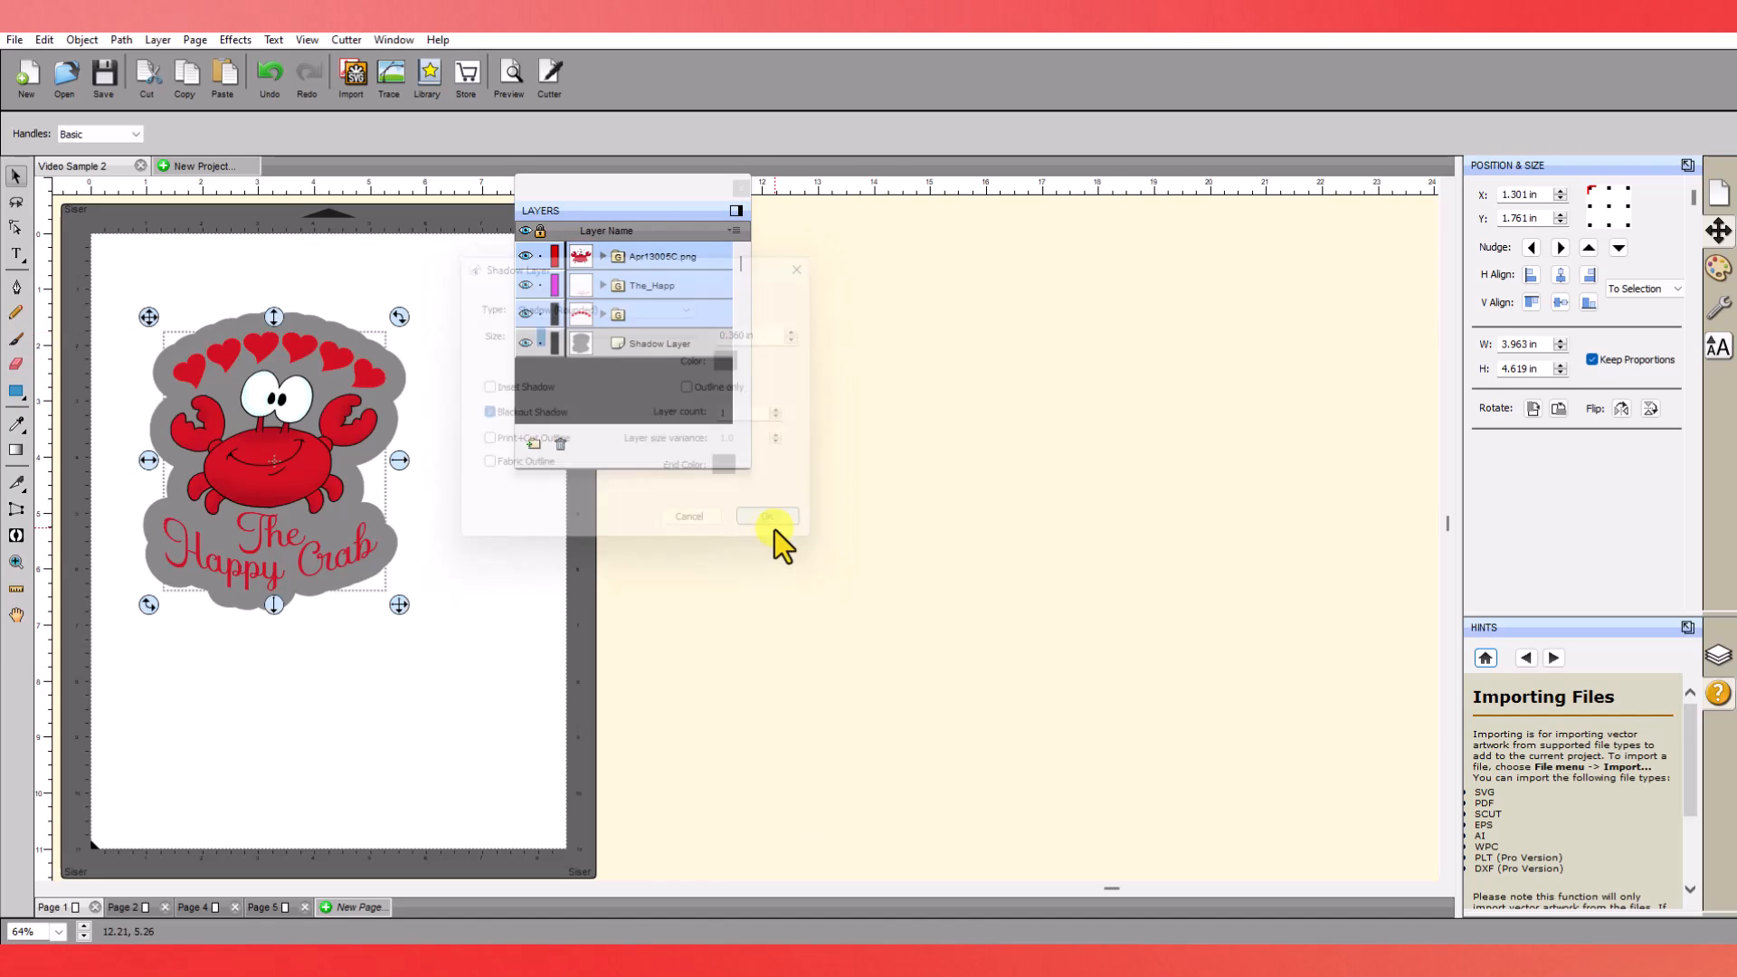
{"action": "left_click", "coordinate": [773, 521]}
Create a Rounded inset path offset of 0.2 in from the gray shadow layer behind the crab design.
{"action": "left_click", "coordinate": [402, 381]}
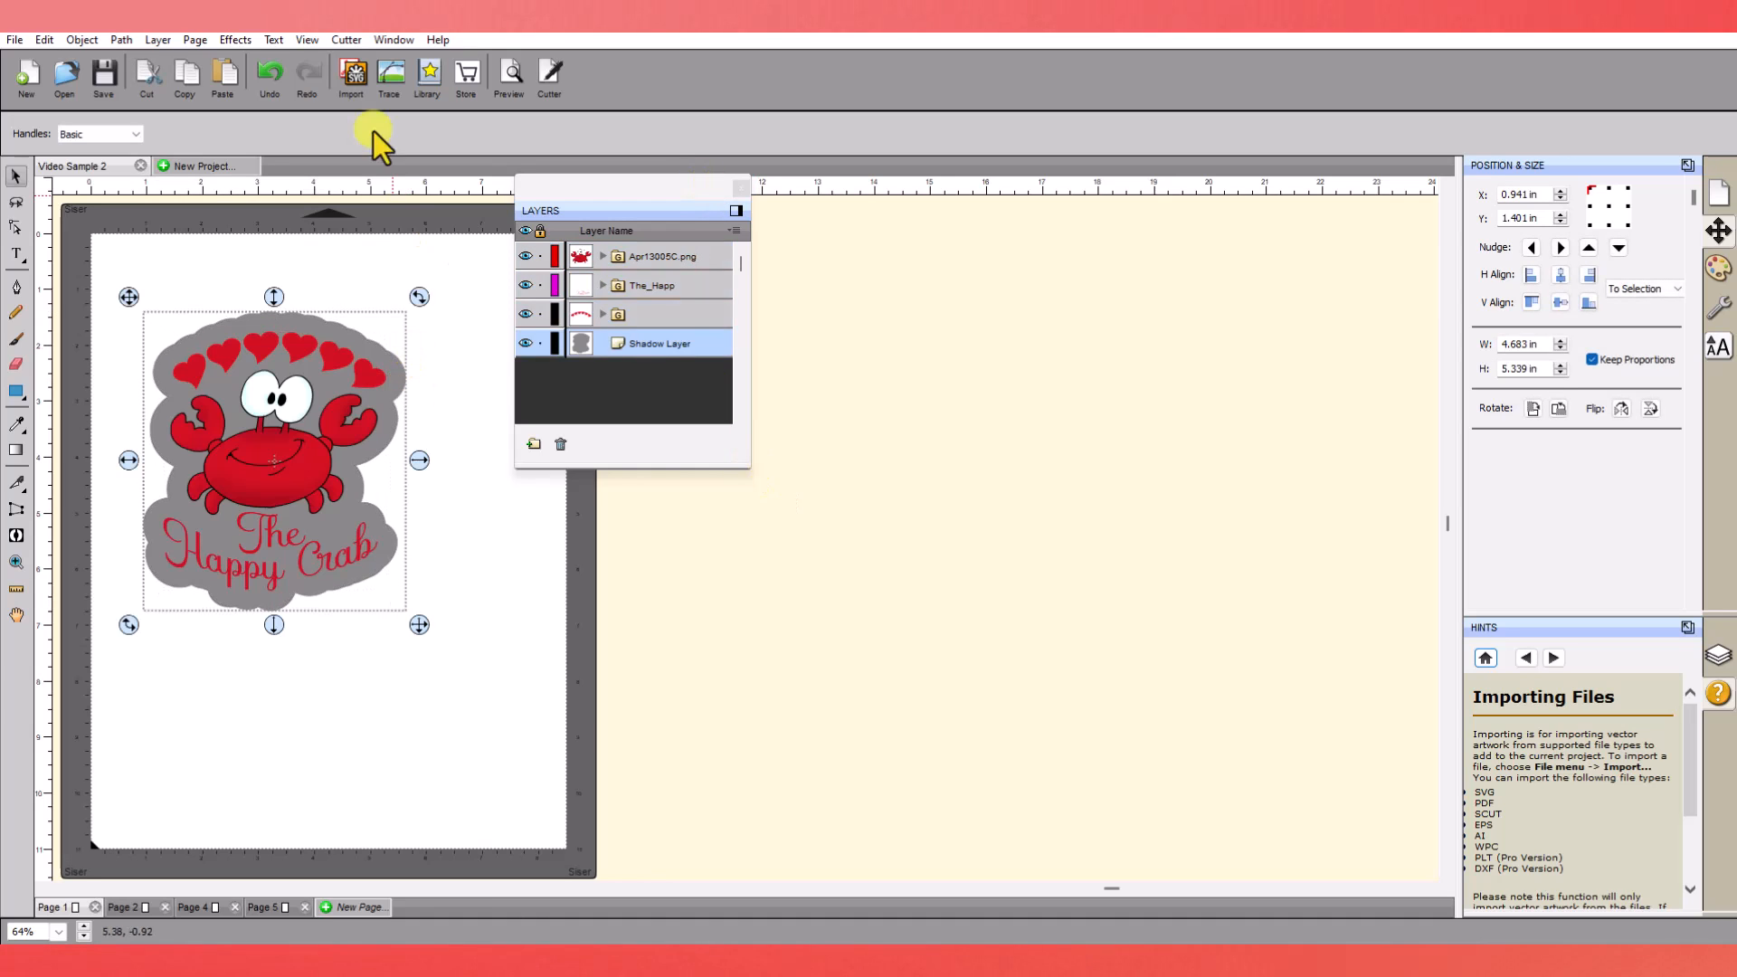
{"action": "left_click", "coordinate": [119, 39]}
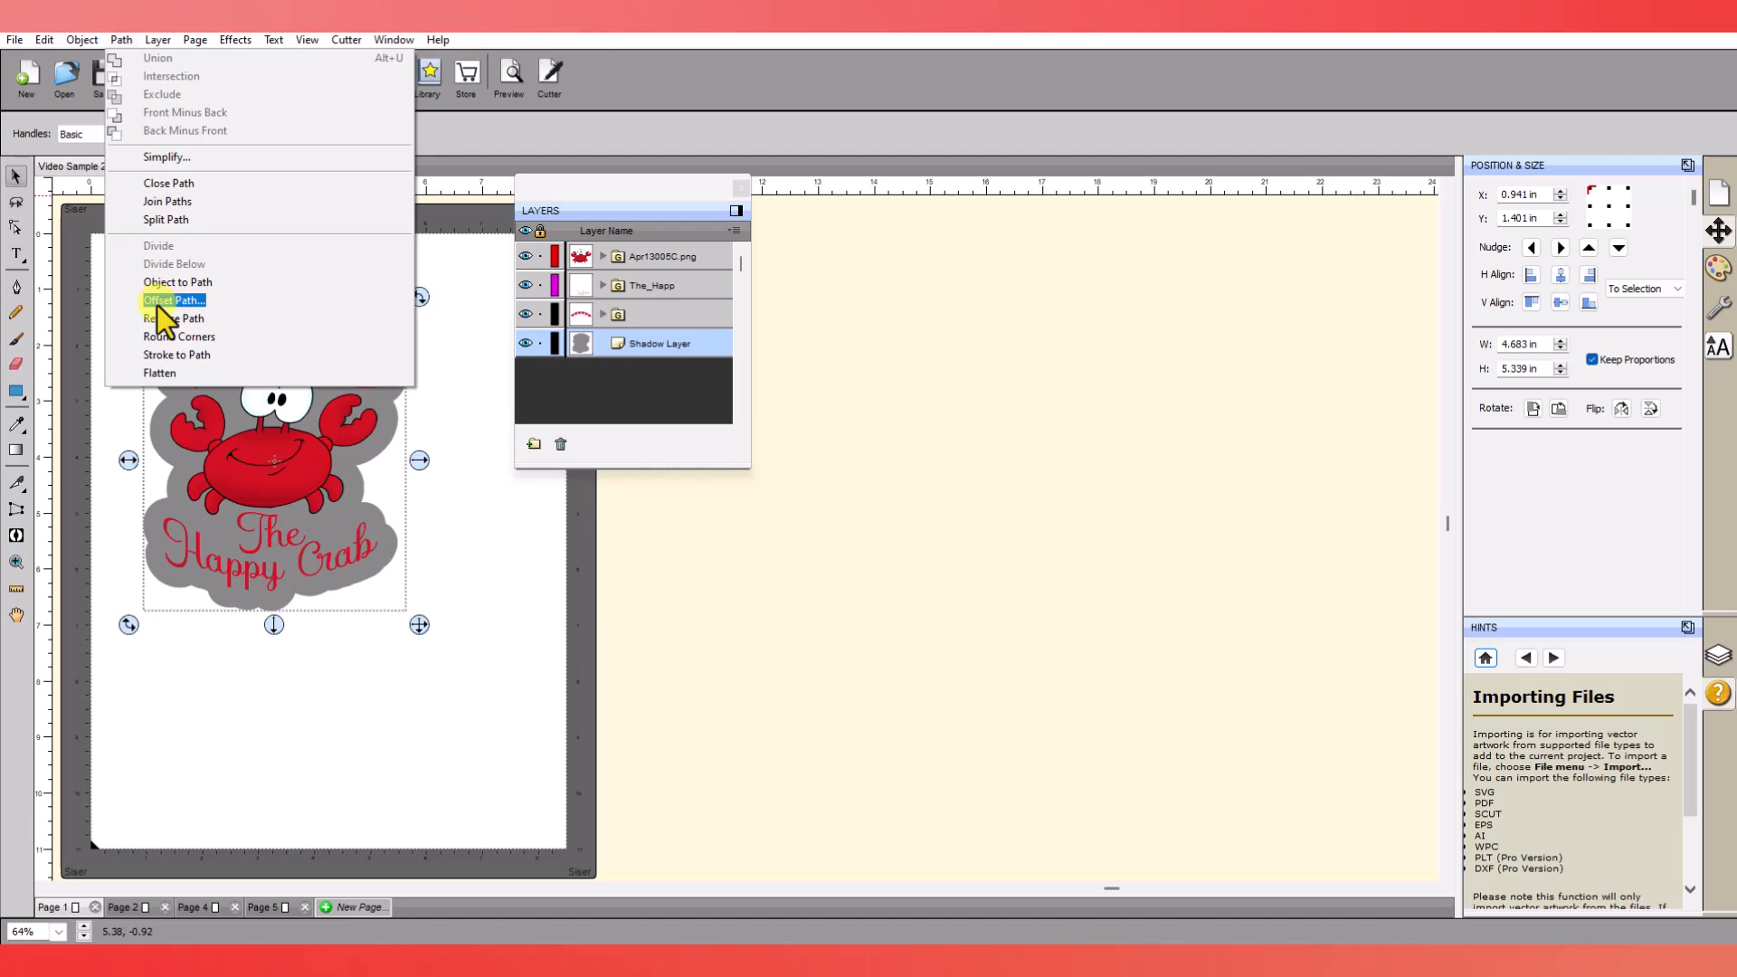
{"action": "left_click", "coordinate": [157, 302]}
{"action": "left_click", "coordinate": [700, 513]}
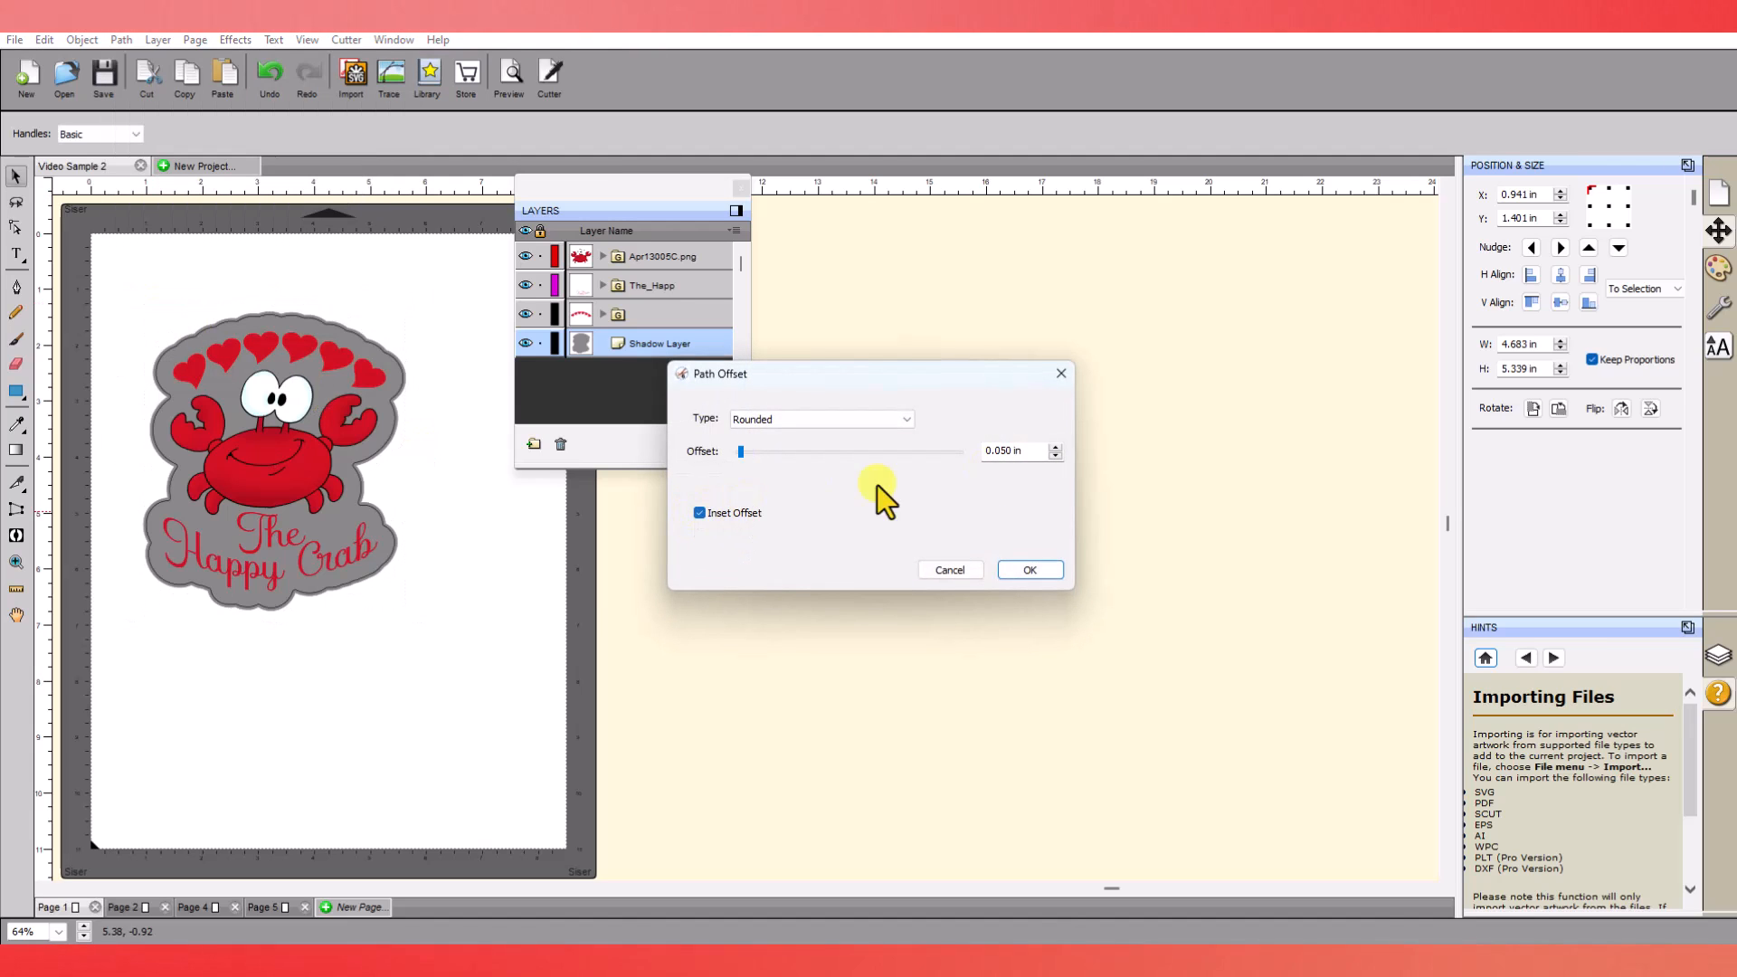
{"action": "left_click", "coordinate": [1055, 449]}
{"action": "left_click", "coordinate": [1055, 449]}
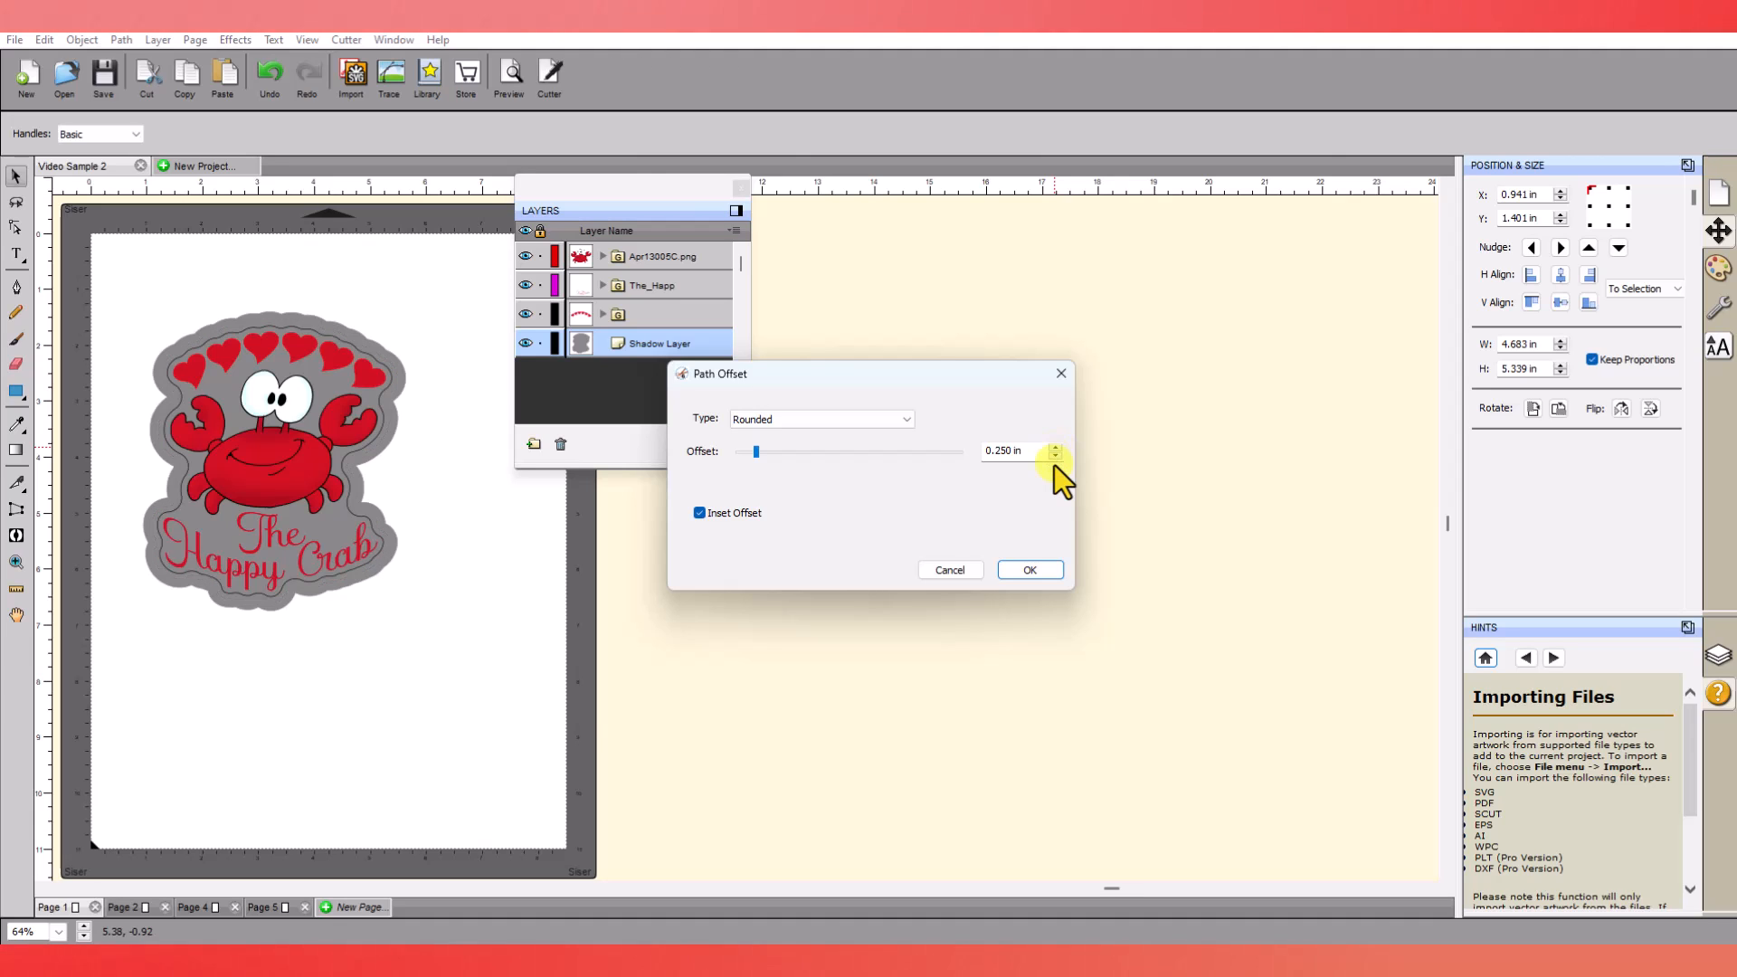
{"action": "left_click", "coordinate": [1054, 456]}
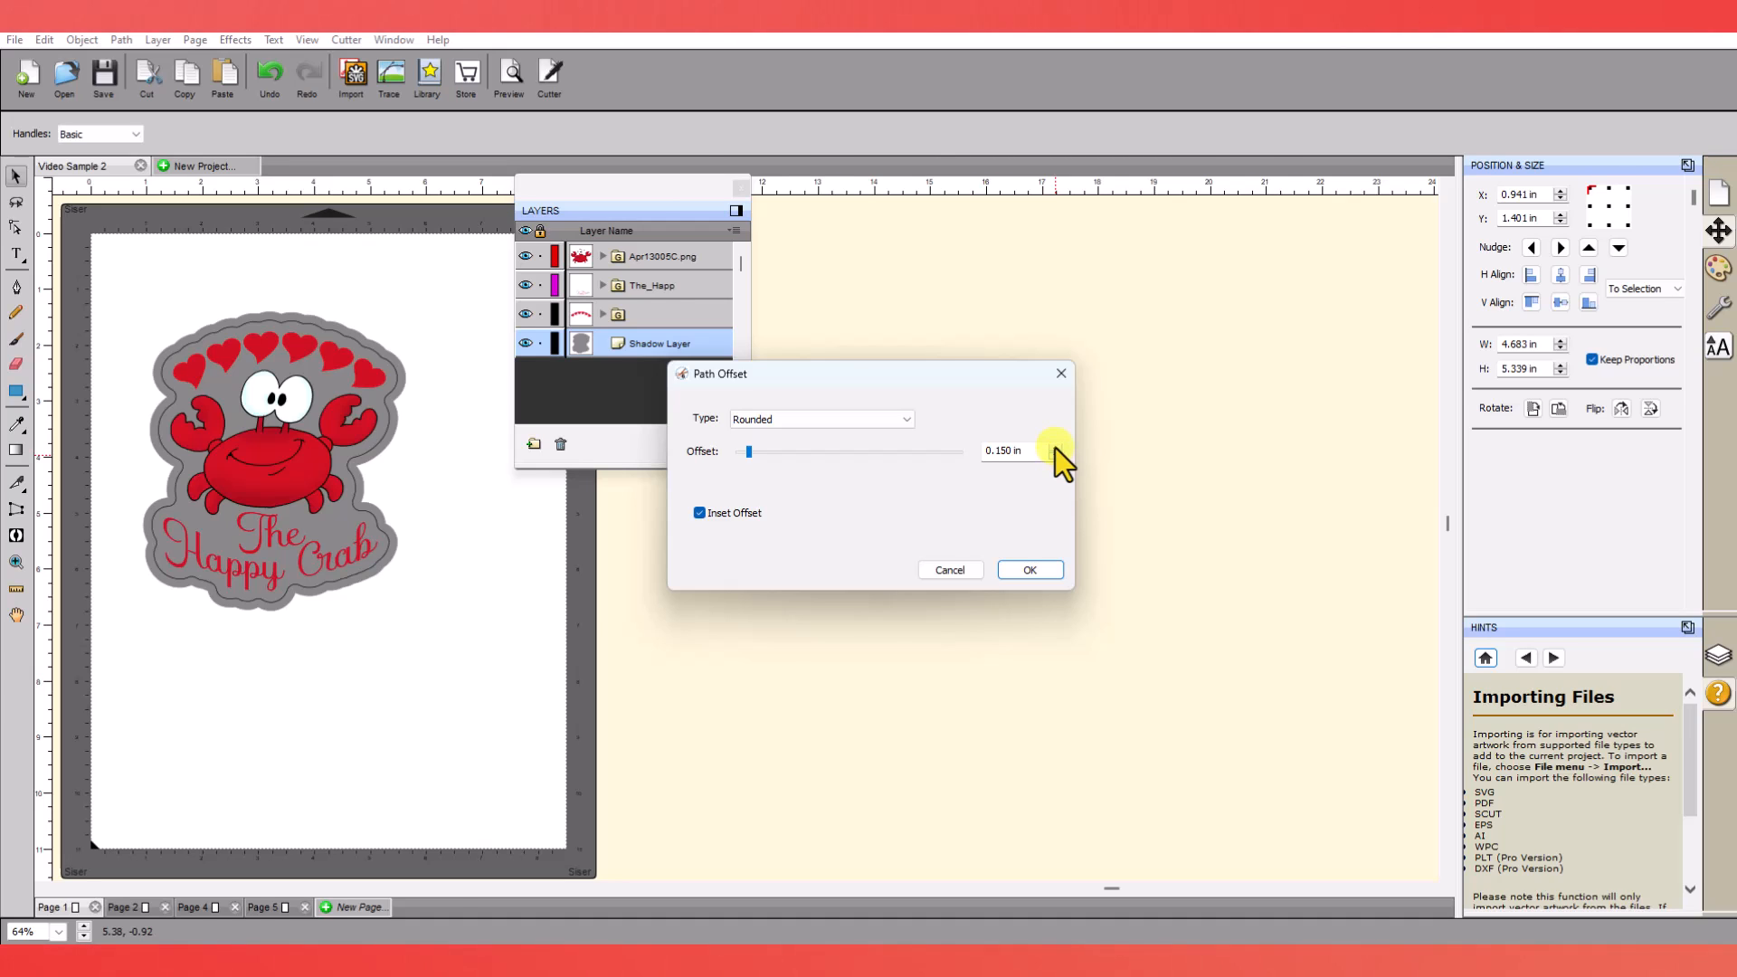
{"action": "left_click", "coordinate": [1055, 446]}
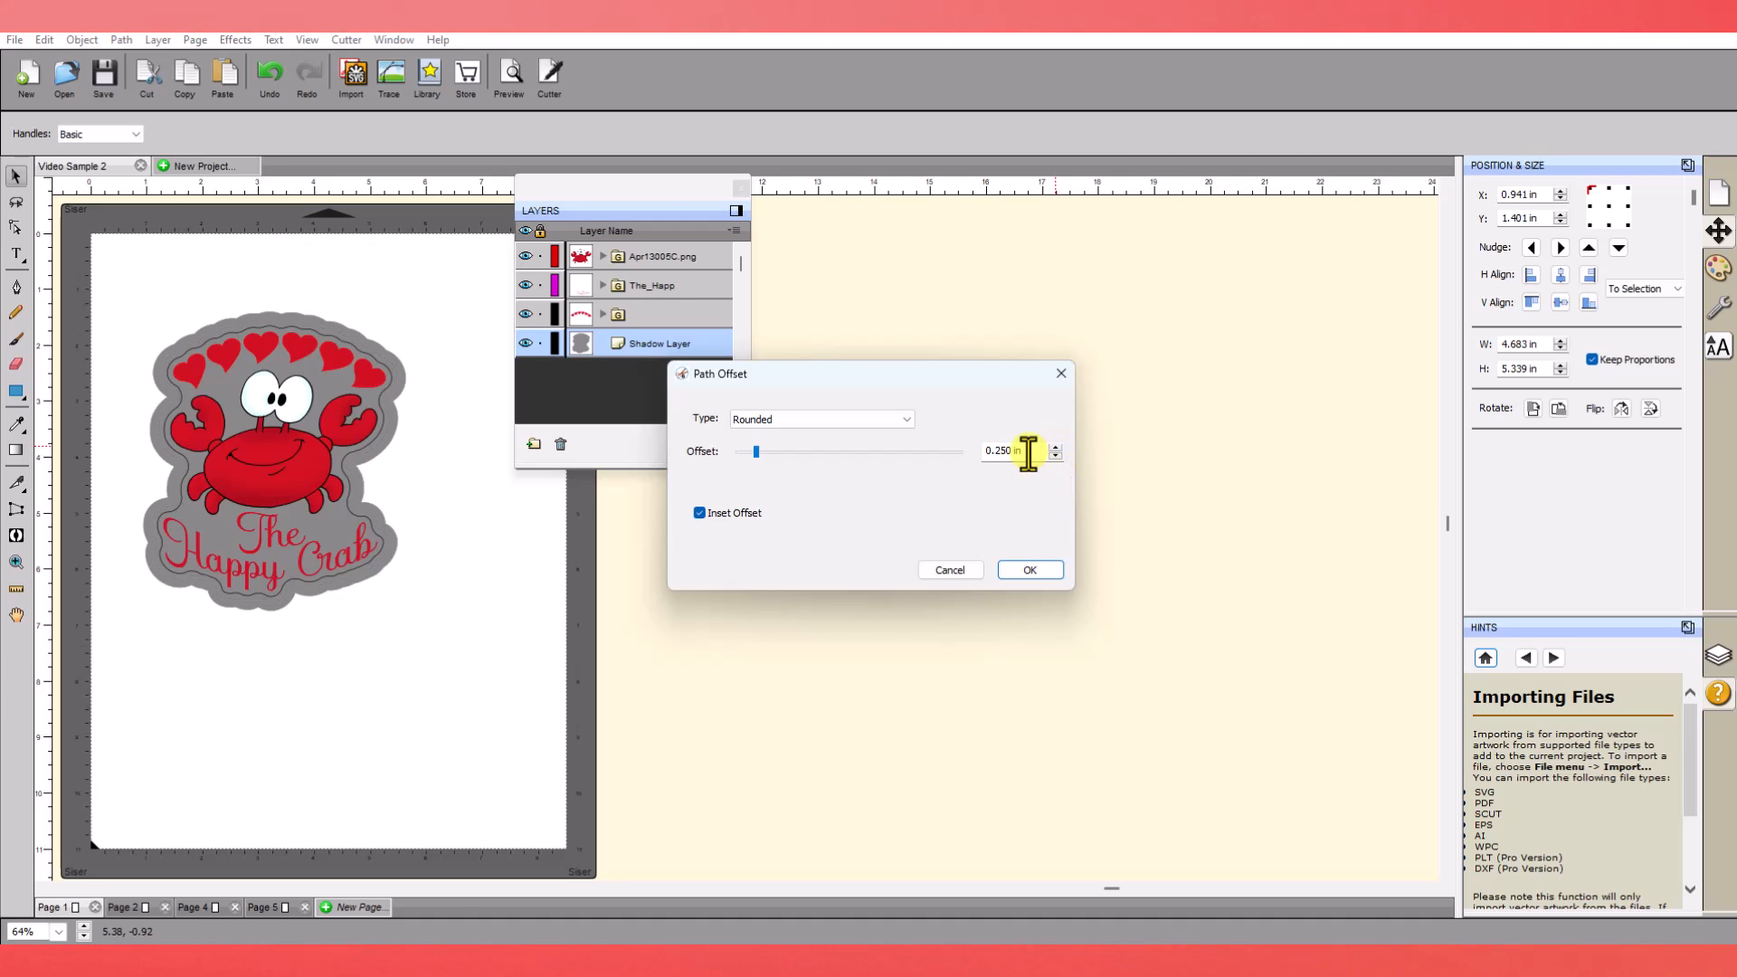
{"action": "triple_click", "coordinate": [1028, 452]}
{"action": "type", "text": "0.2"}
{"action": "key", "text": "Tab"}
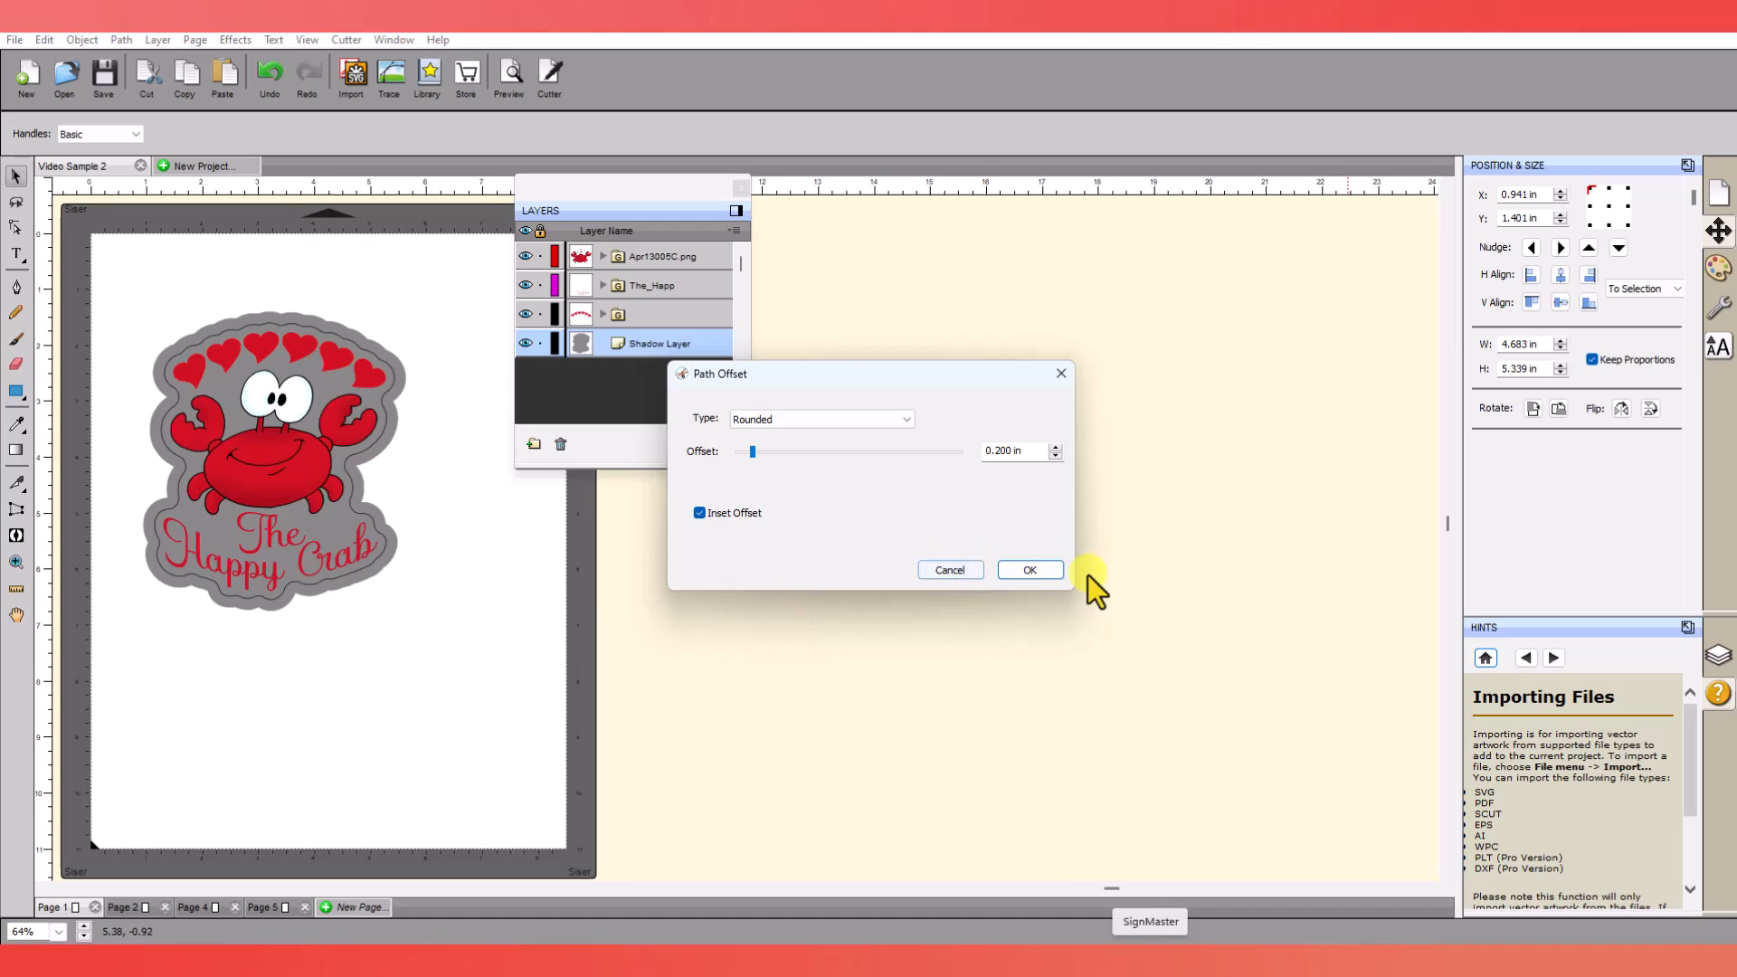
{"action": "left_click", "coordinate": [1037, 571]}
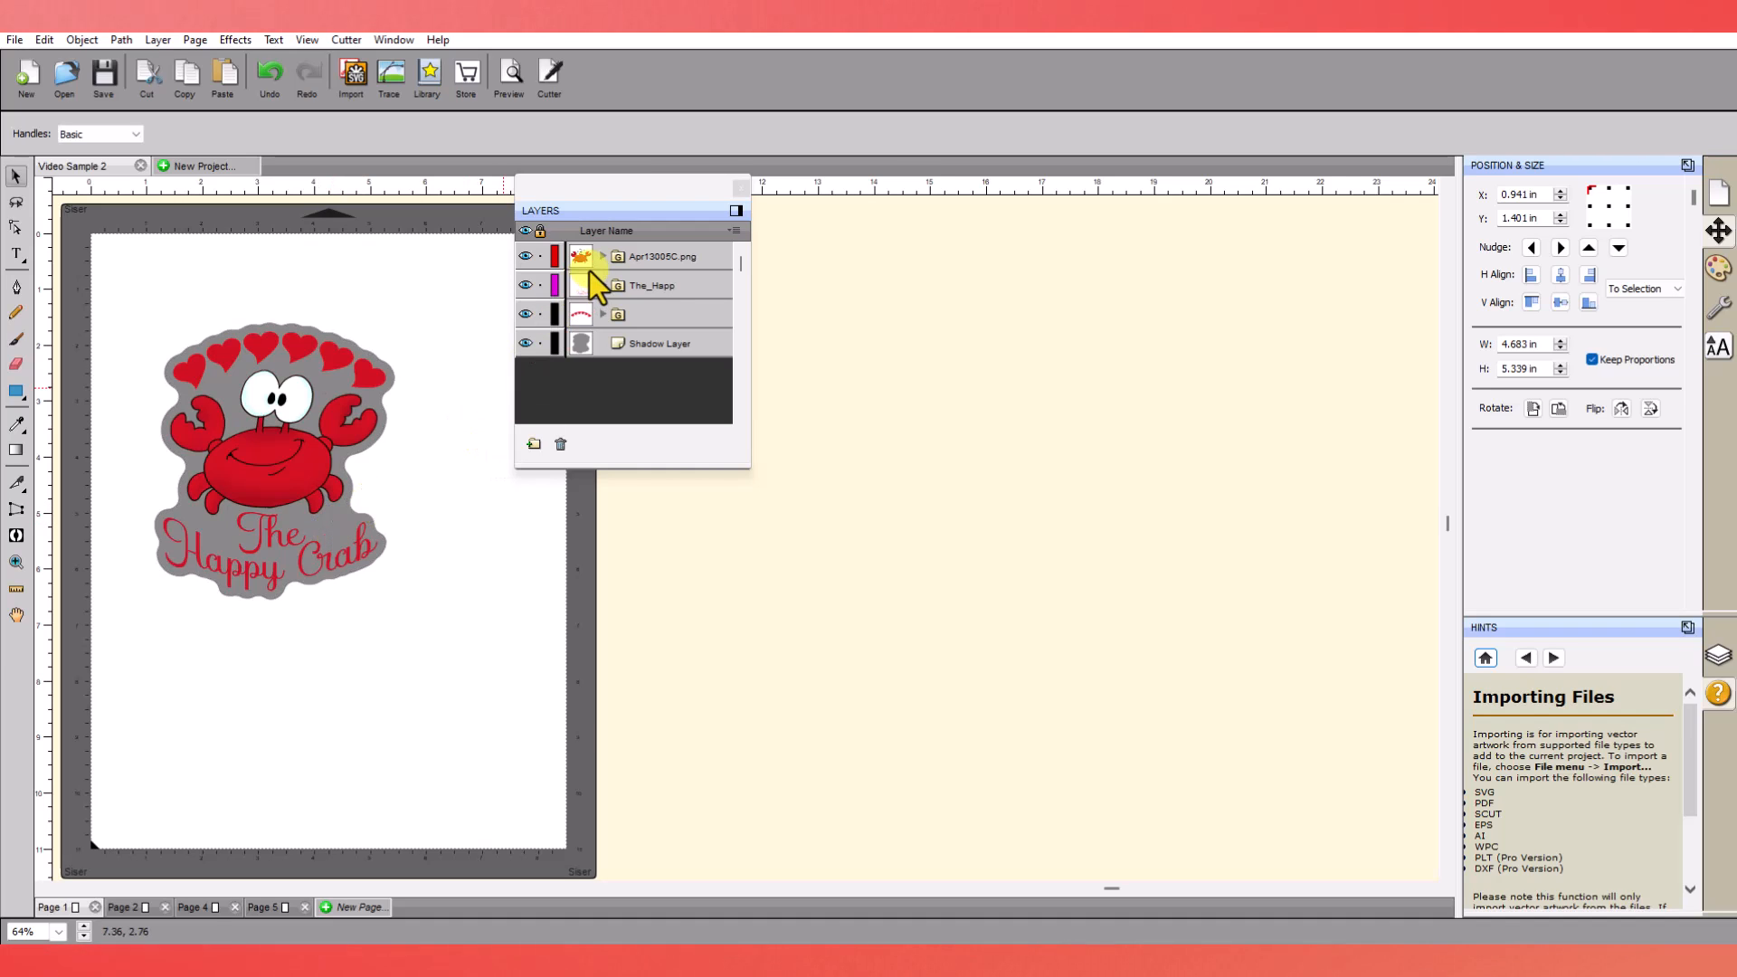
Set the fill of the crab design's remaining Shadow Layer to None, leaving only its outline.
{"action": "left_click", "coordinate": [648, 340]}
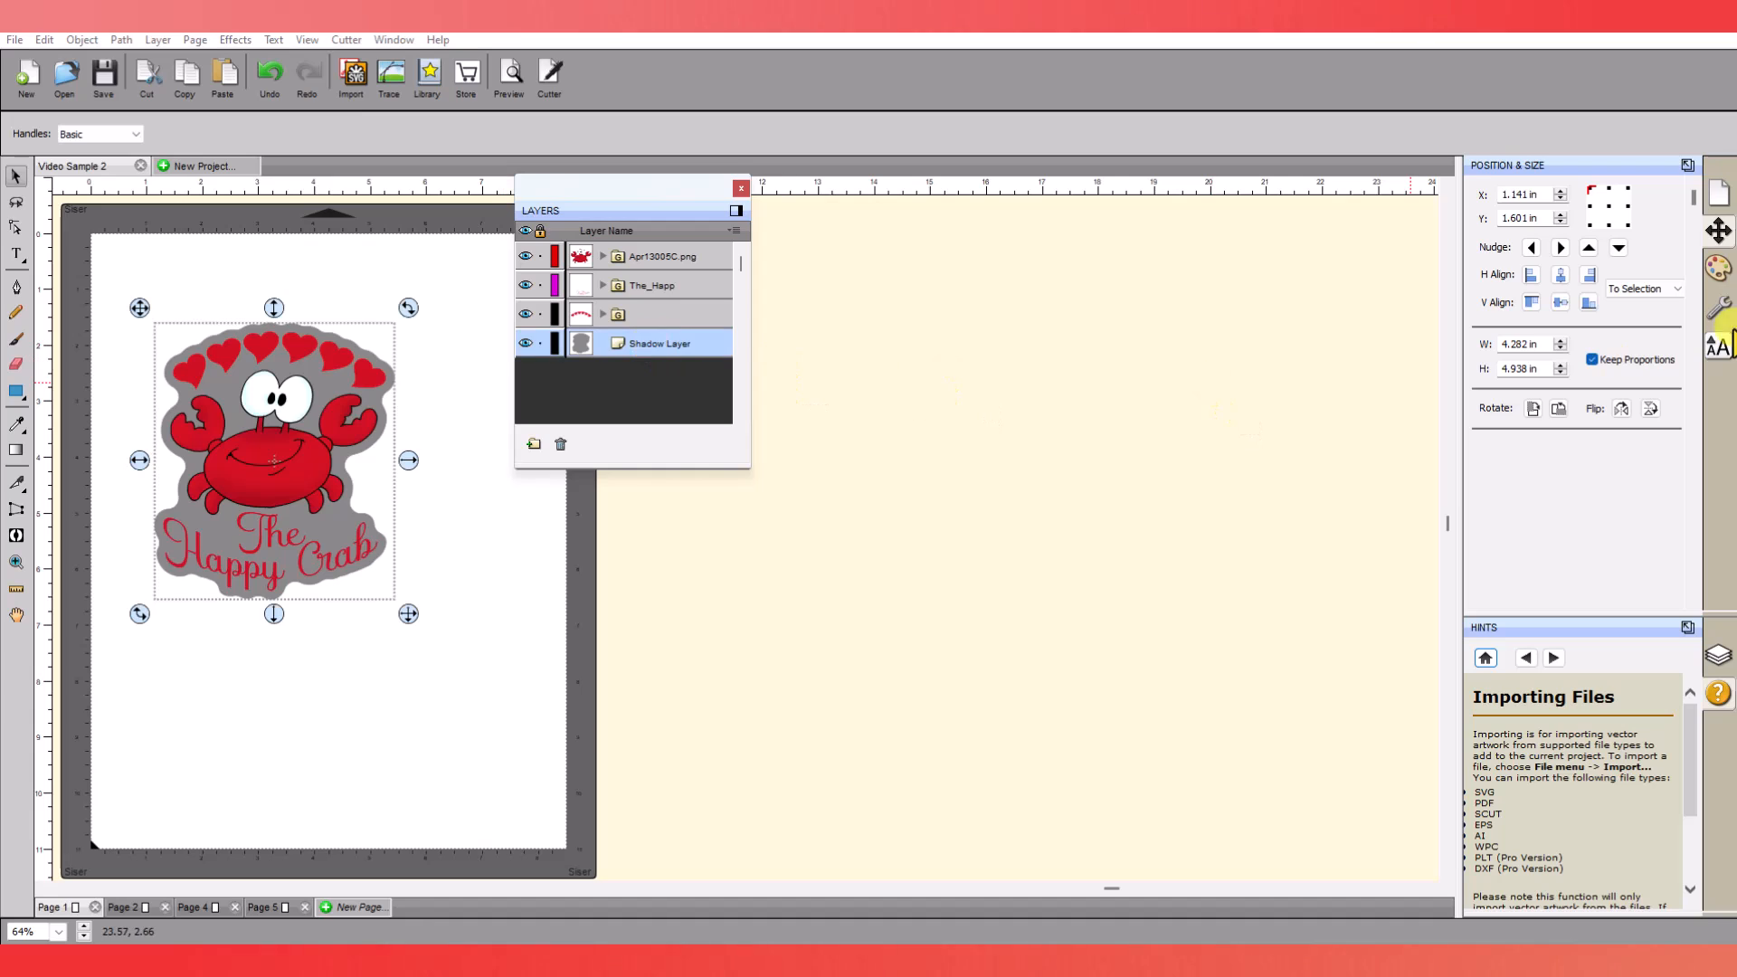
{"action": "left_click", "coordinate": [1717, 270]}
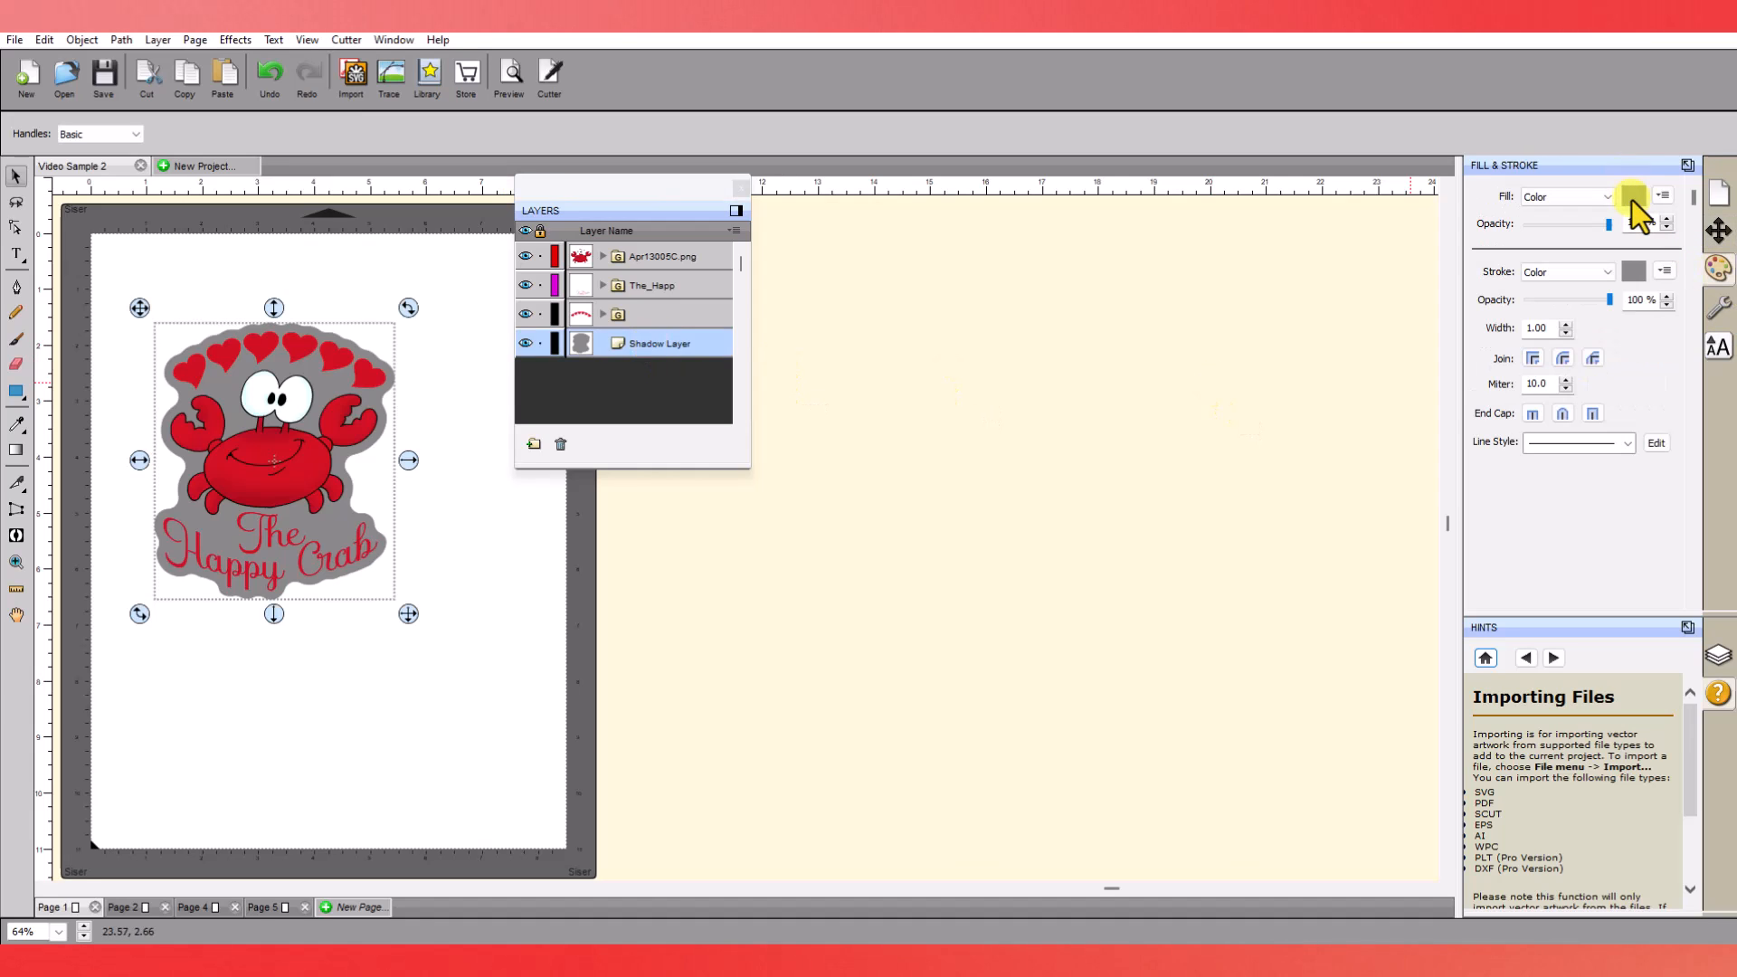
{"action": "left_click", "coordinate": [1610, 197]}
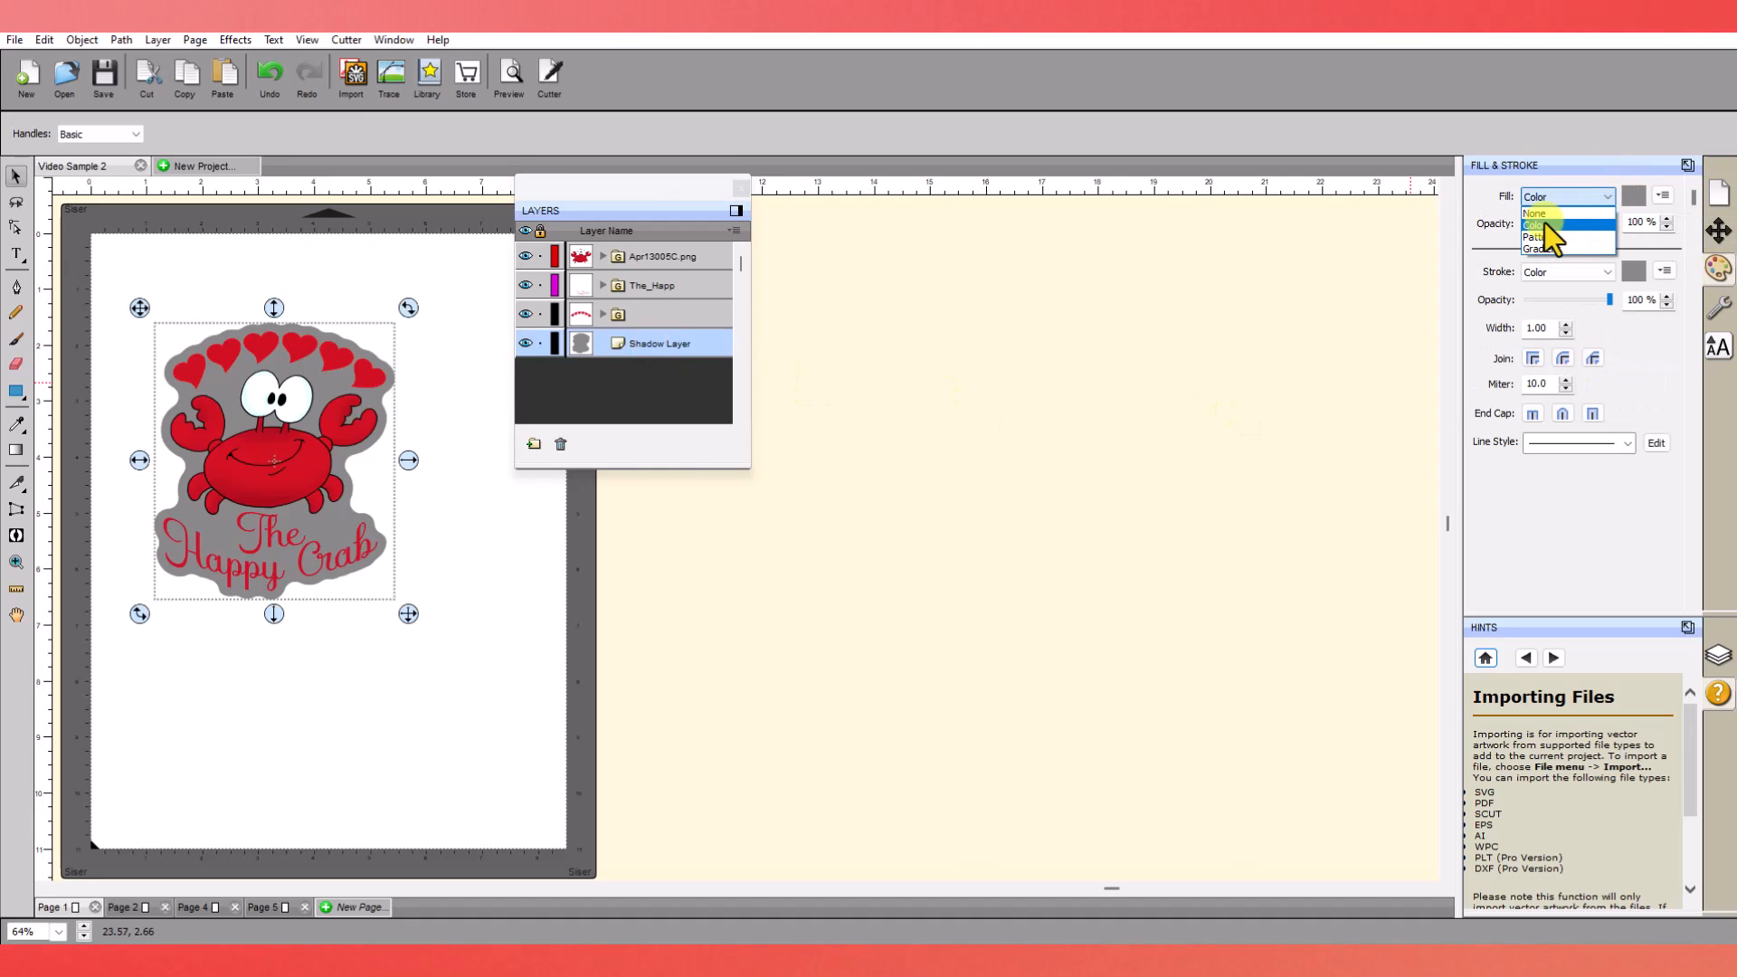
{"action": "left_click", "coordinate": [1546, 217]}
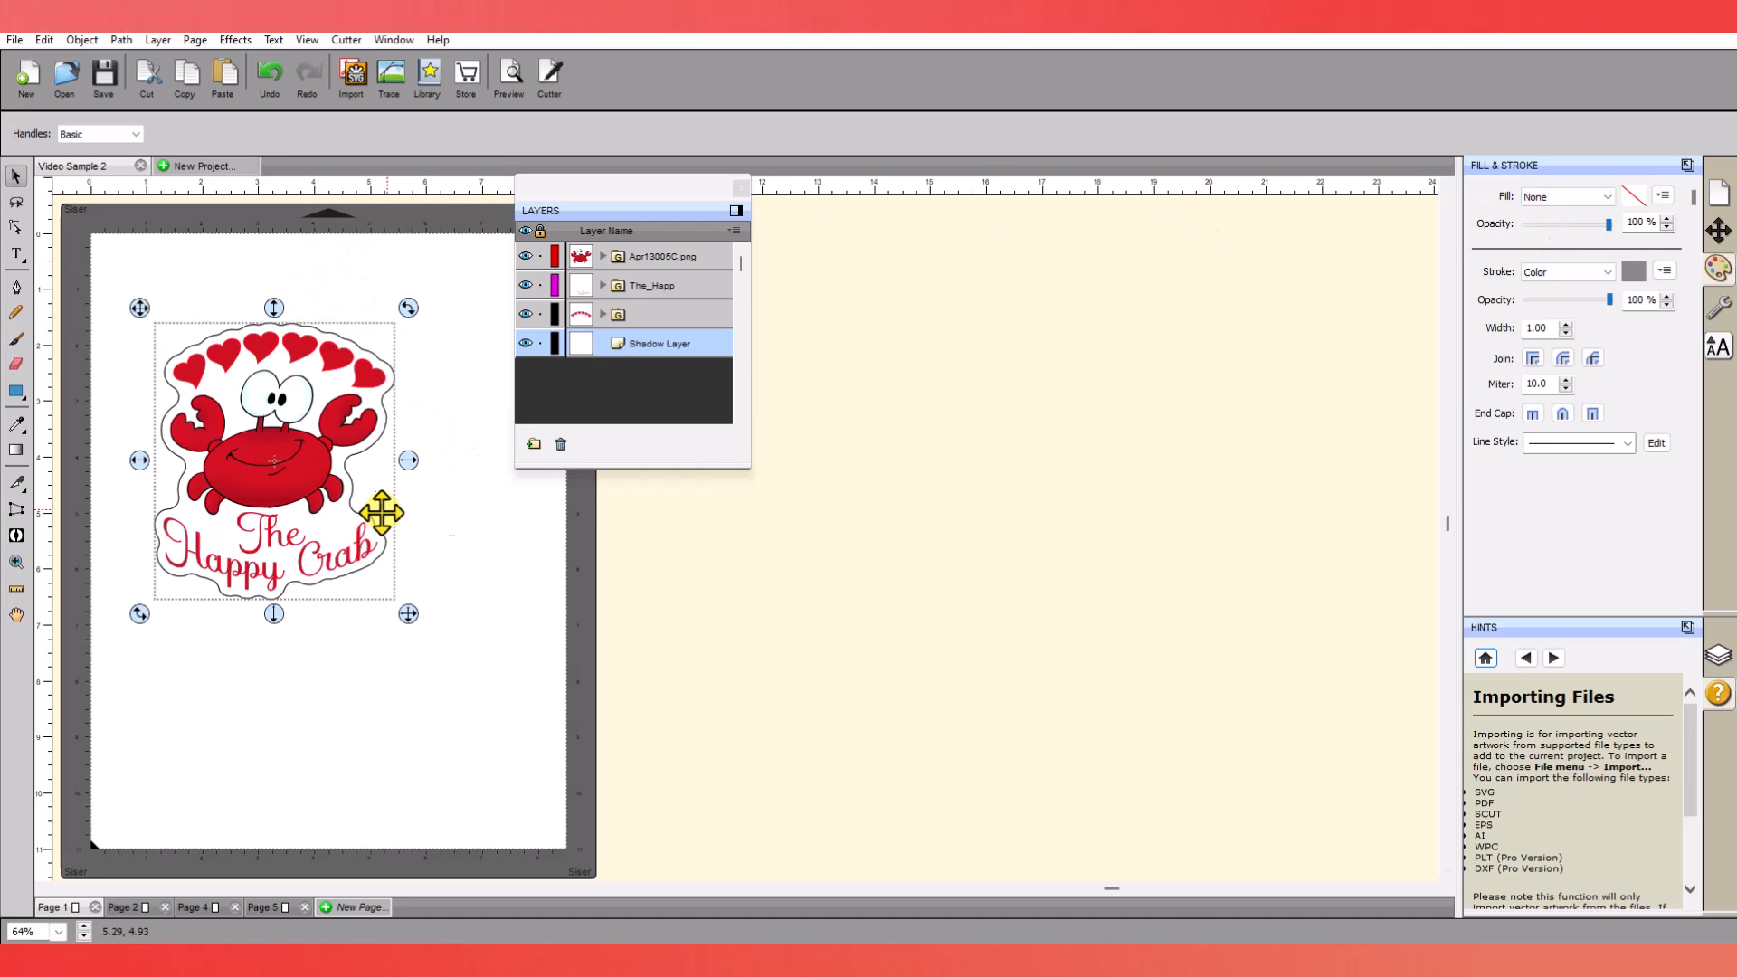
{"action": "left_click", "coordinate": [456, 452]}
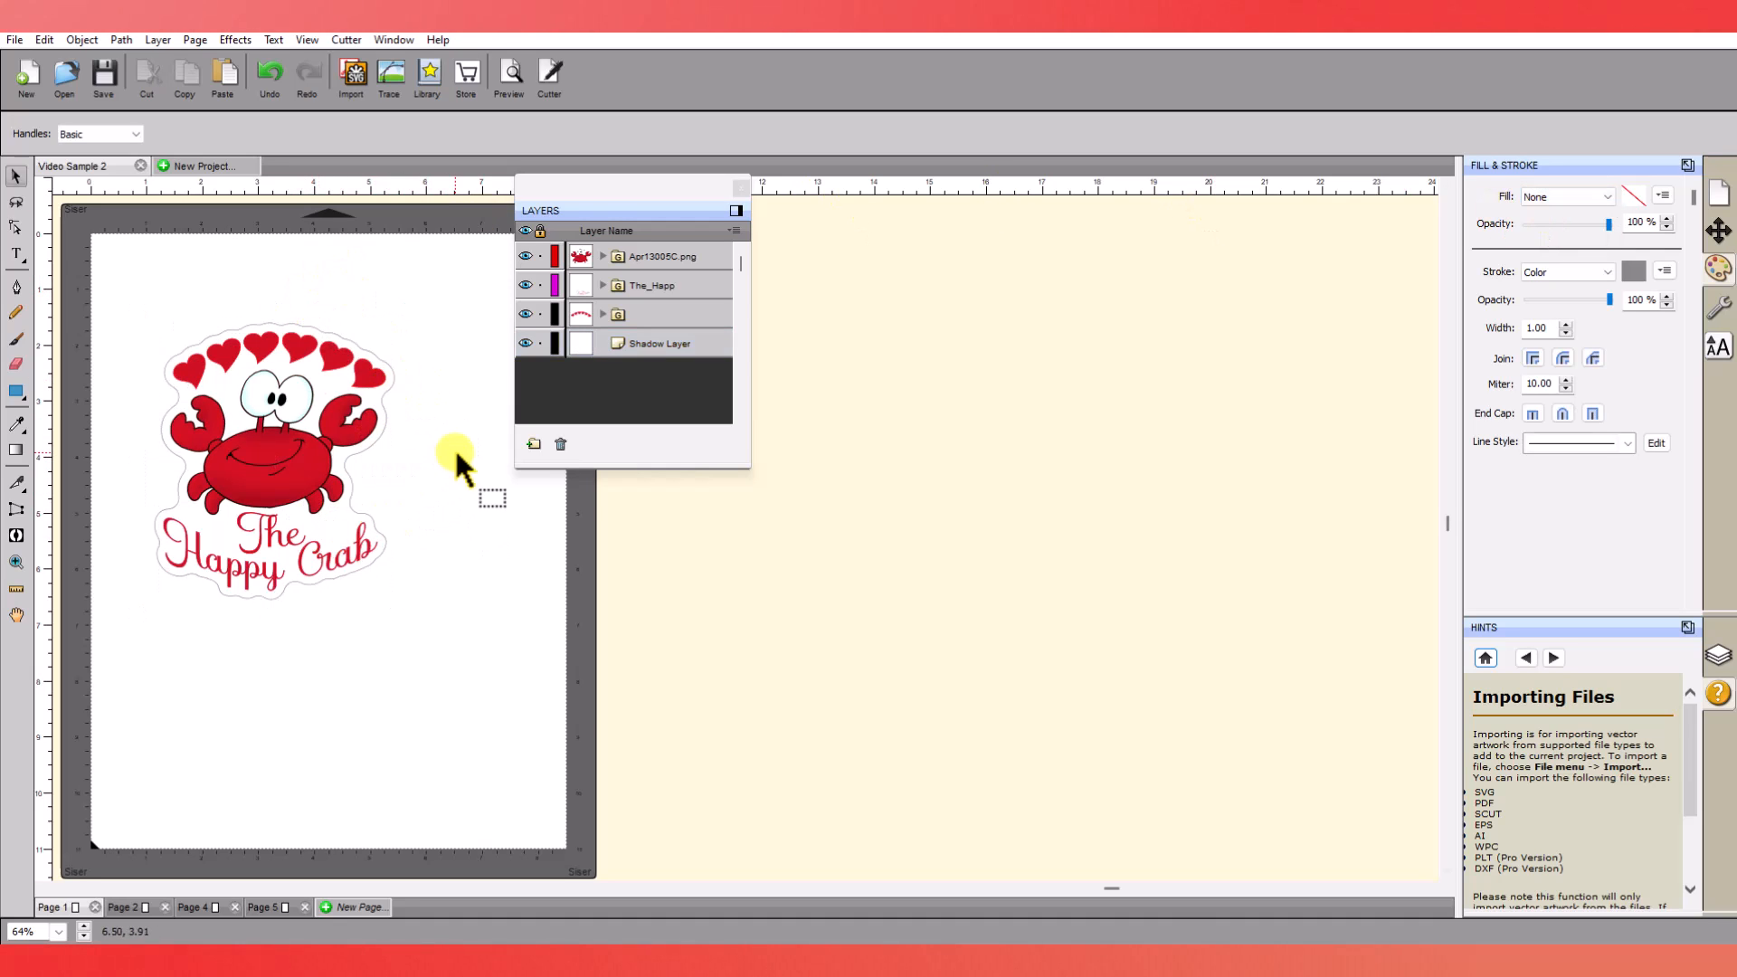
Select the contour outline surrounding the Happy Crab design.
{"action": "left_click", "coordinate": [385, 411]}
{"action": "left_click", "coordinate": [498, 585]}
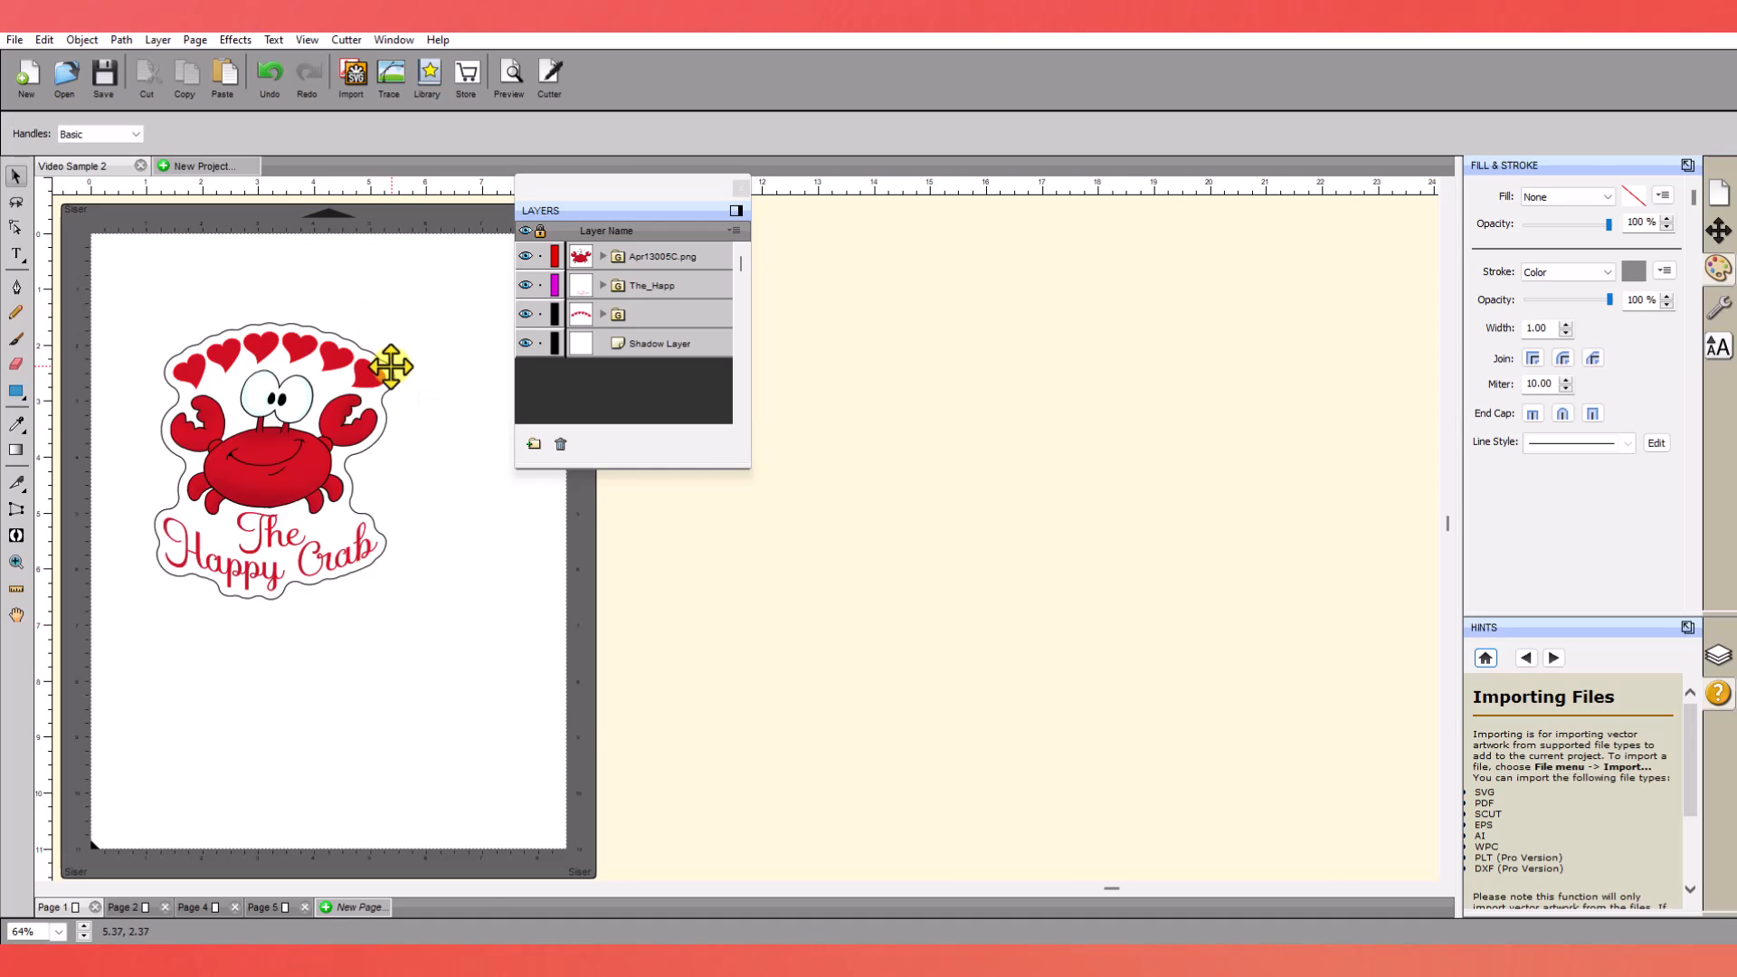
{"action": "left_click", "coordinate": [390, 366]}
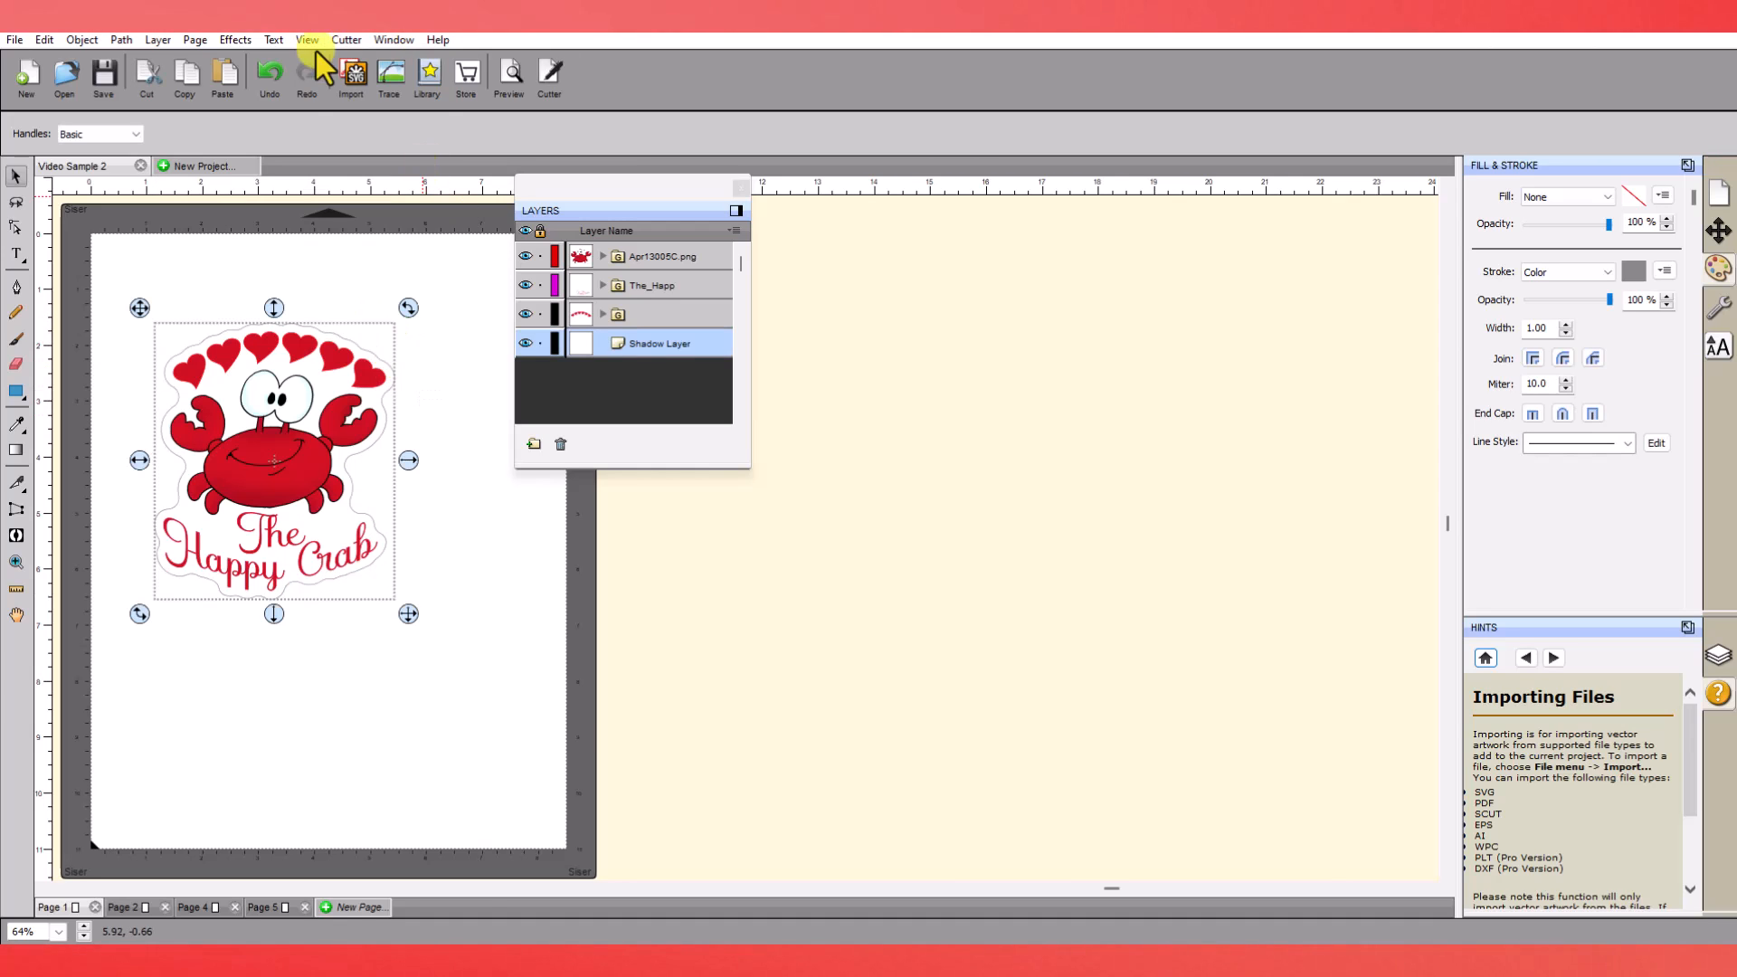
Start a Shadow Layer effect on the Happy Crab contour with Blackout Shadow and Print+Cut Outline enabled.
{"action": "left_click", "coordinate": [233, 41]}
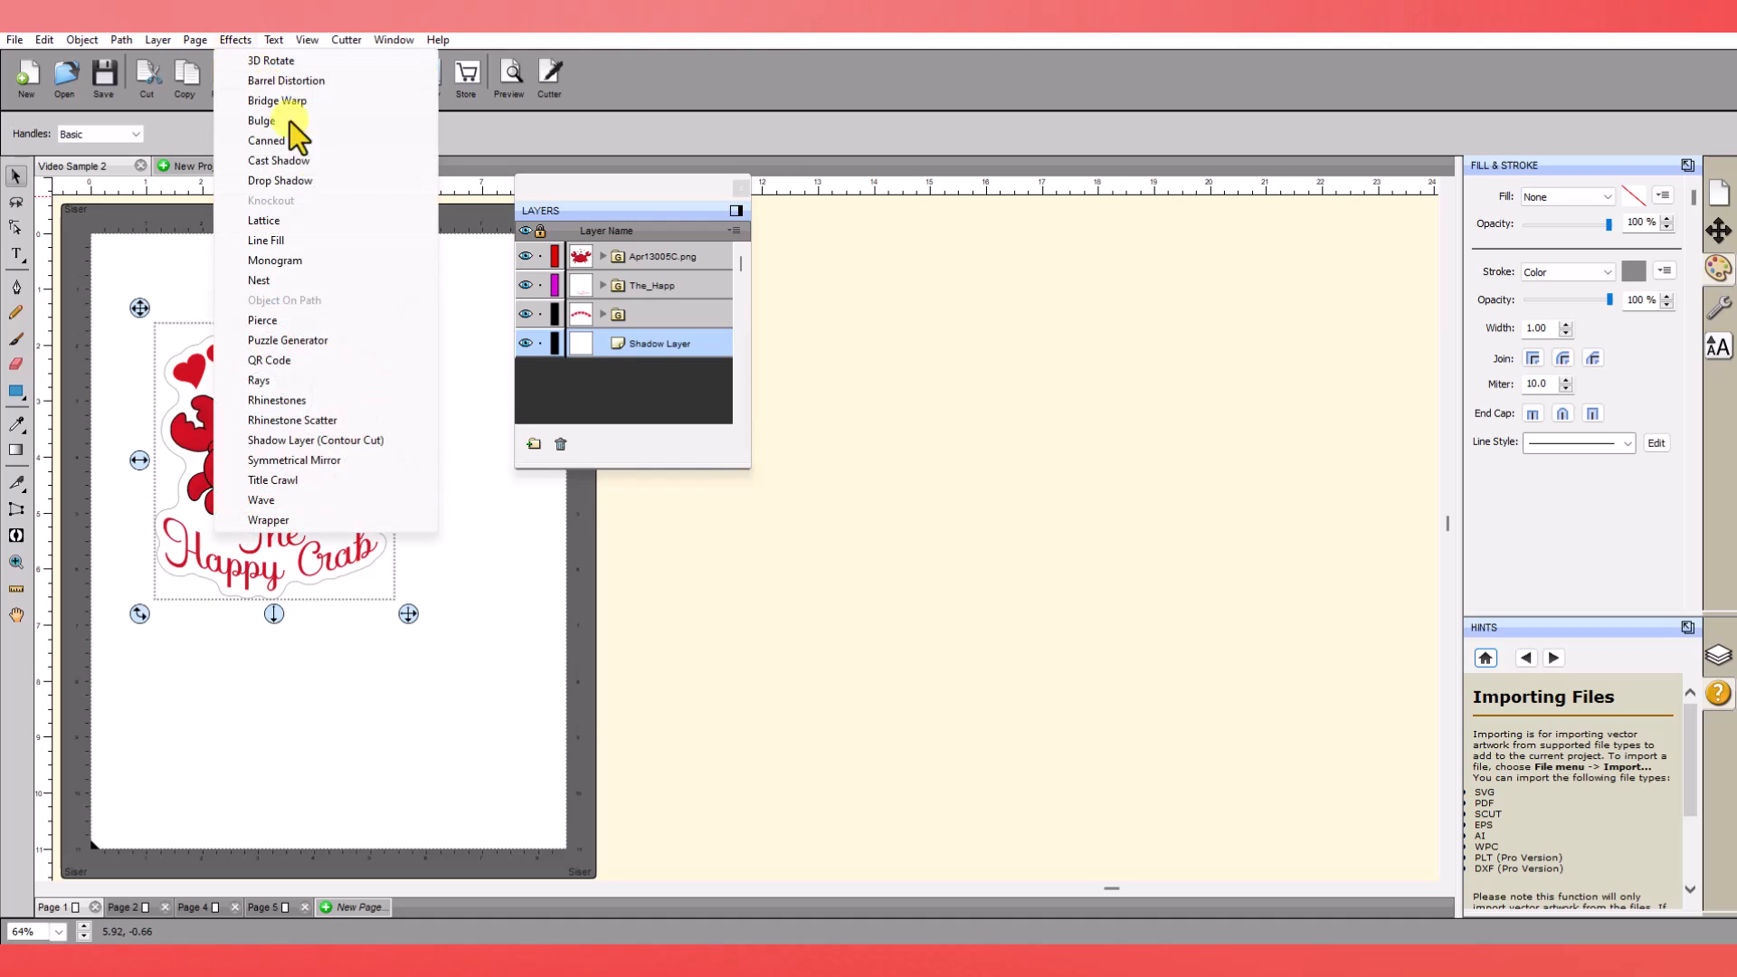
{"action": "left_click", "coordinate": [275, 441]}
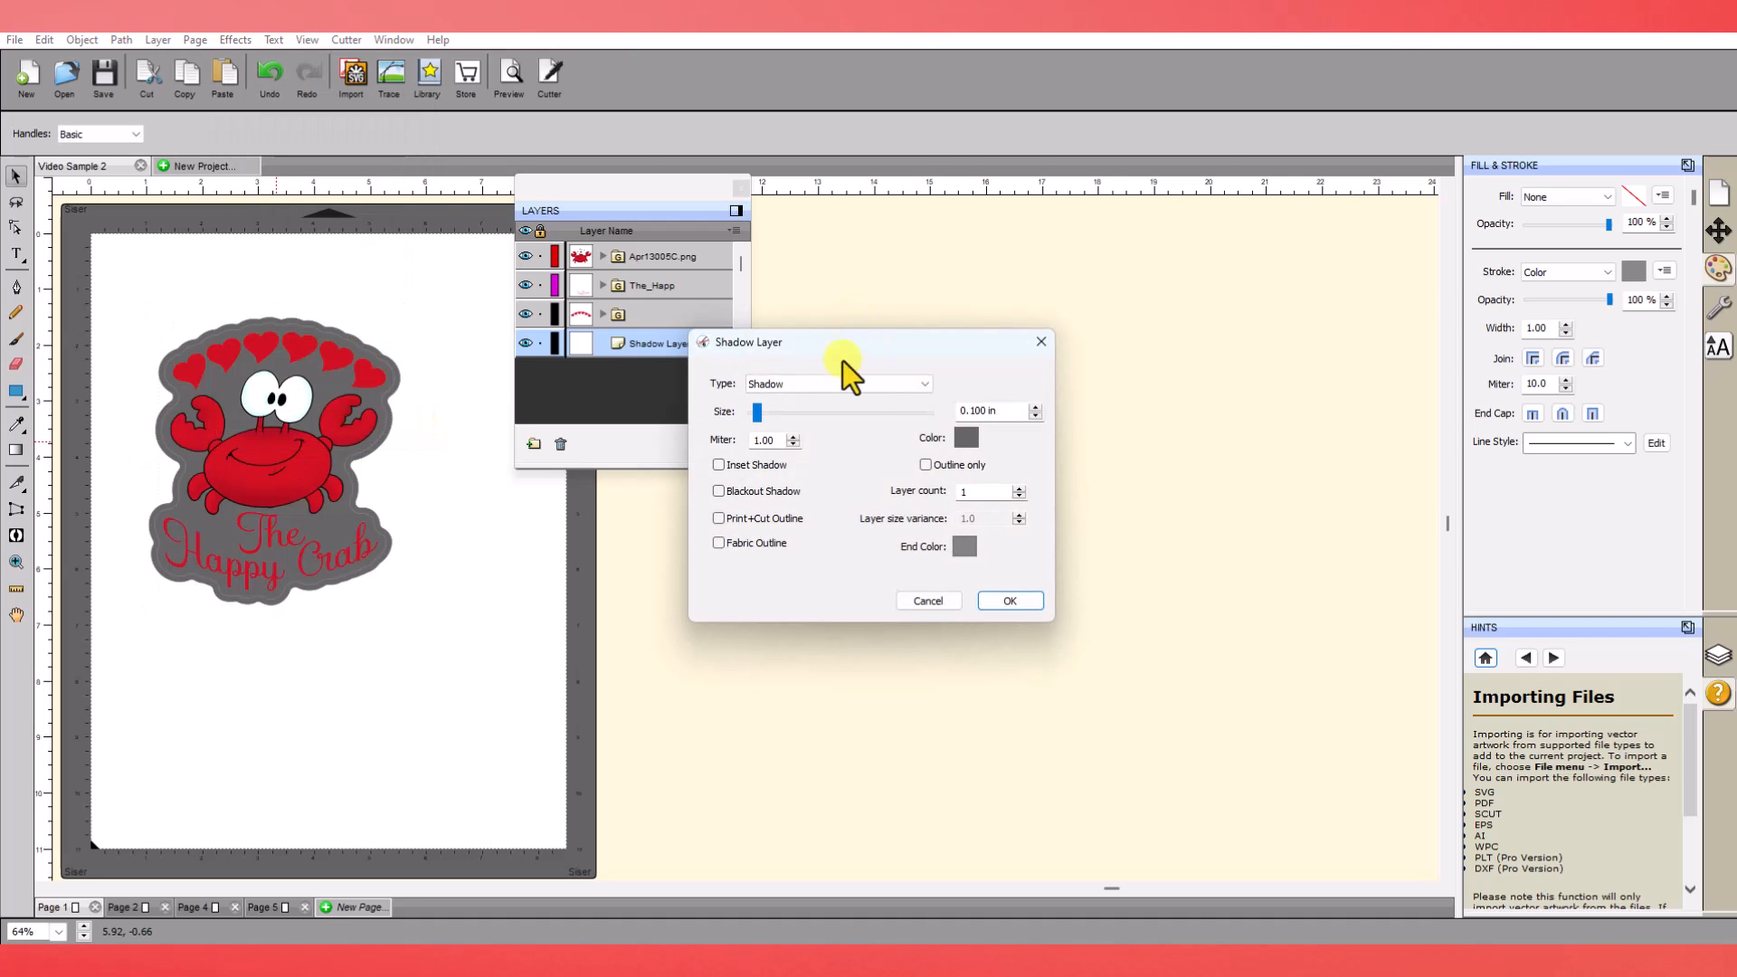
{"action": "left_click", "coordinate": [717, 490]}
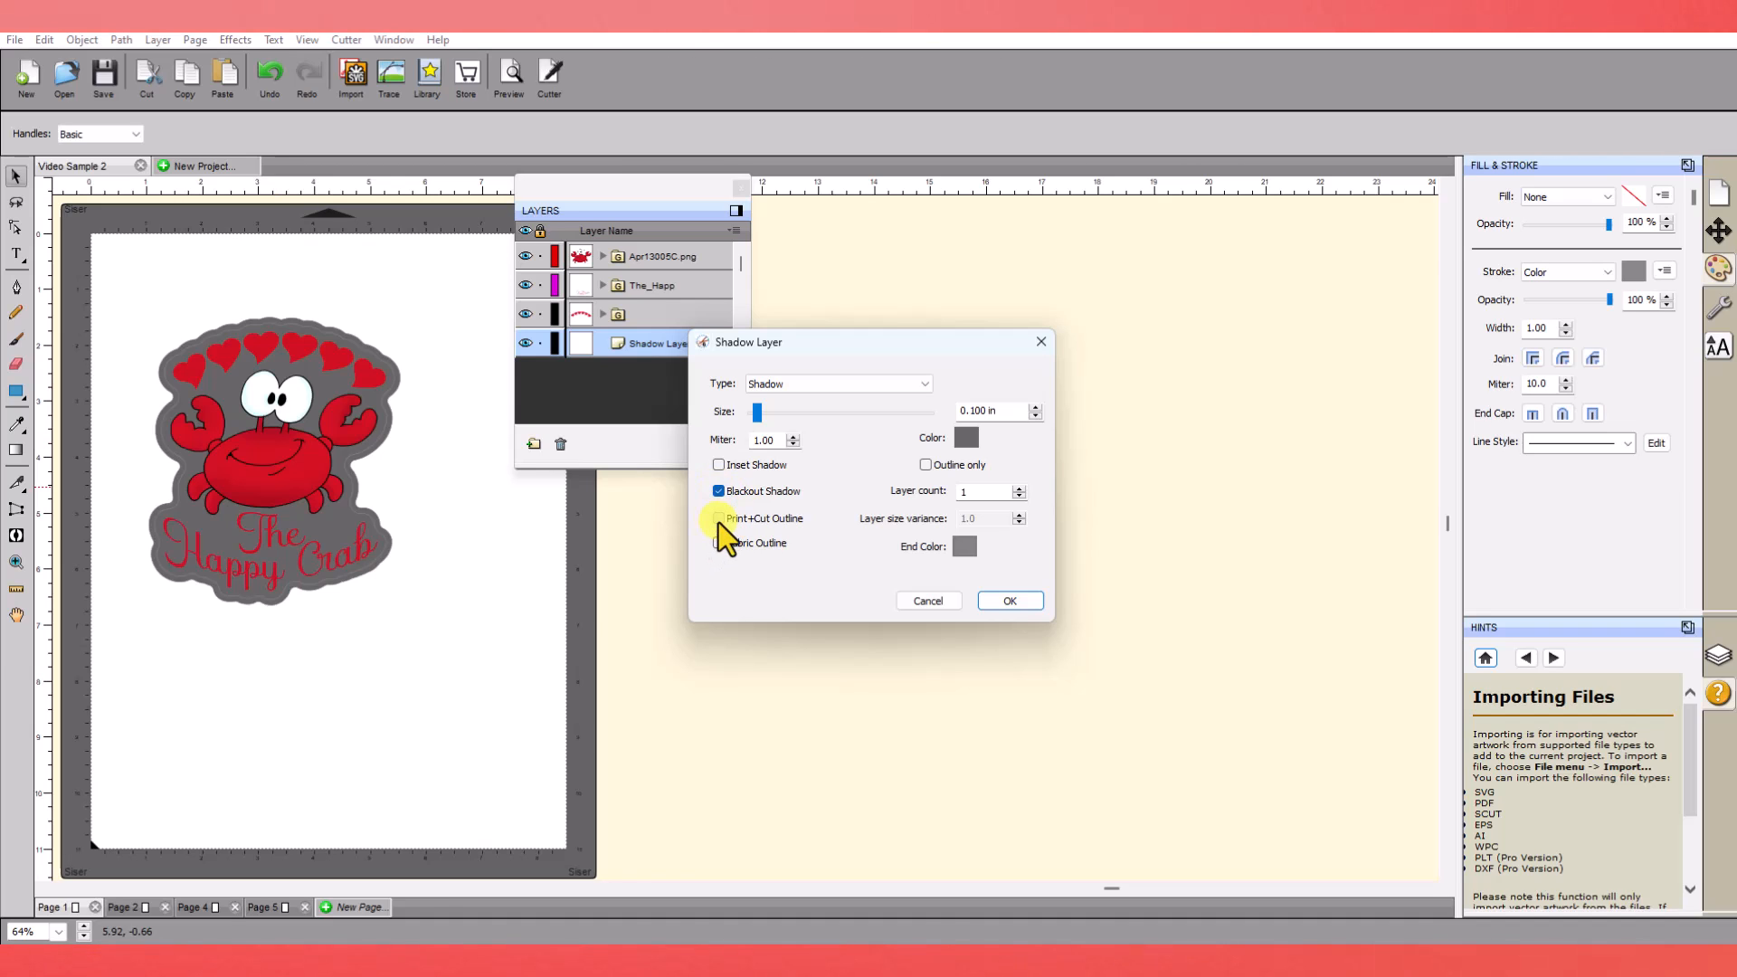
{"action": "left_click", "coordinate": [718, 519]}
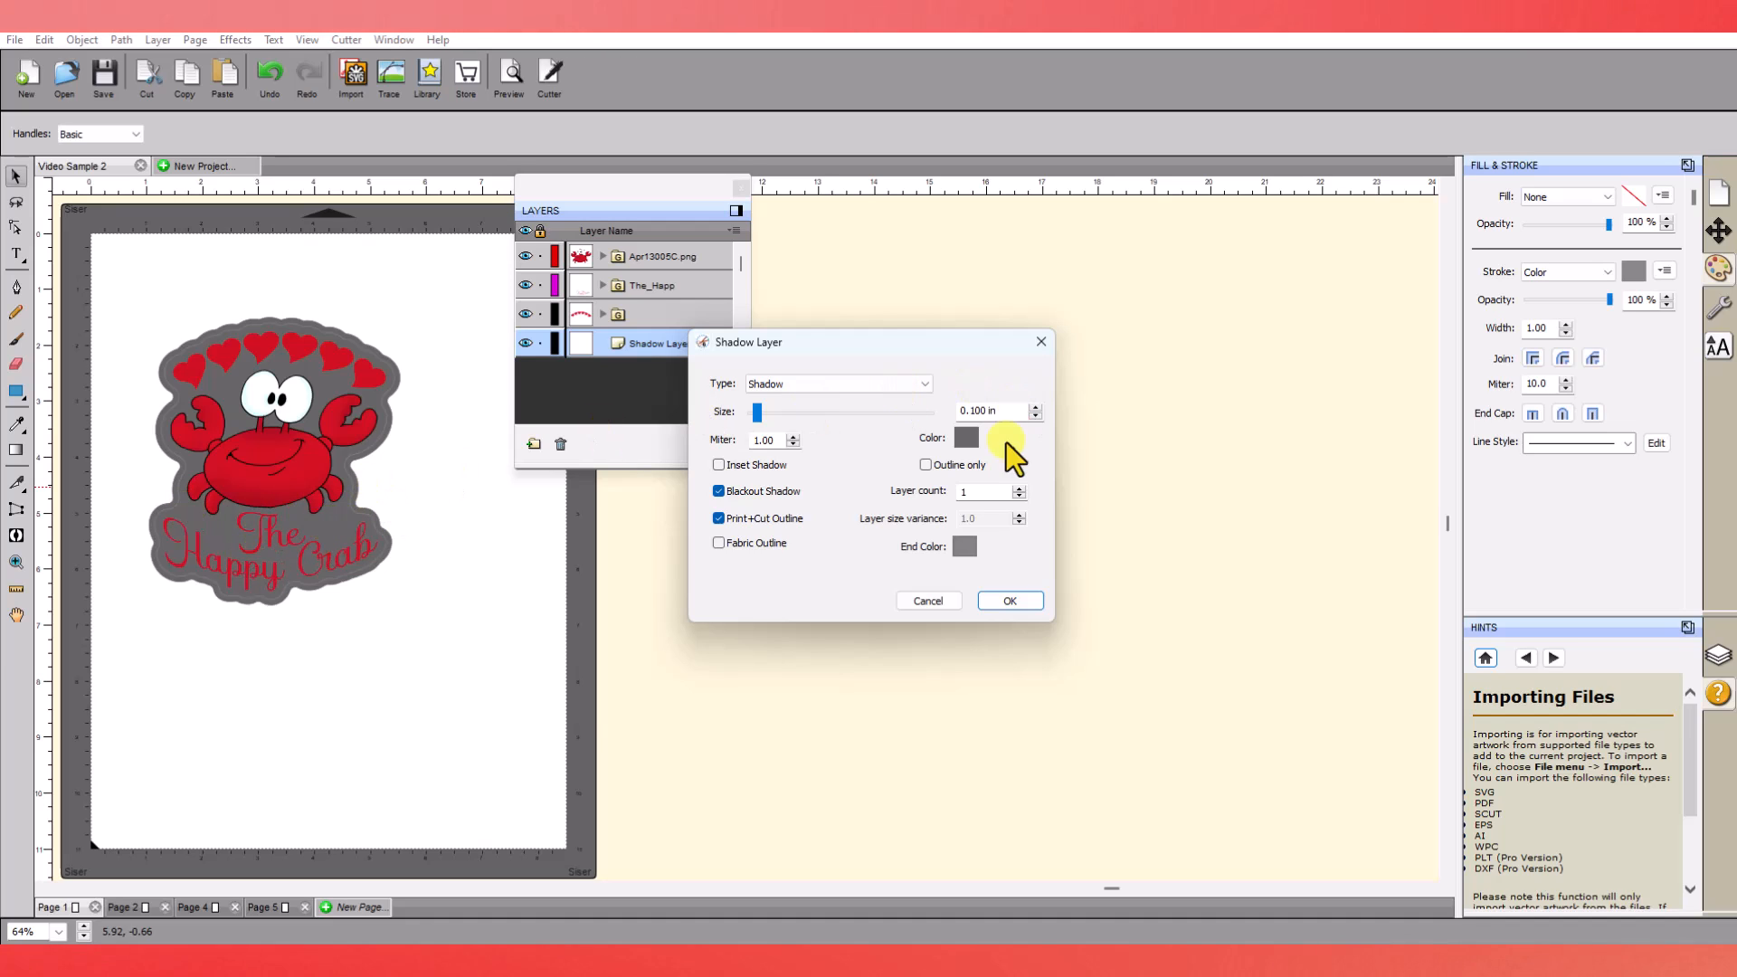
Try a layer count of 3 for the shadow, and return it to 1.
{"action": "left_click", "coordinate": [1020, 489]}
{"action": "left_click", "coordinate": [1020, 488]}
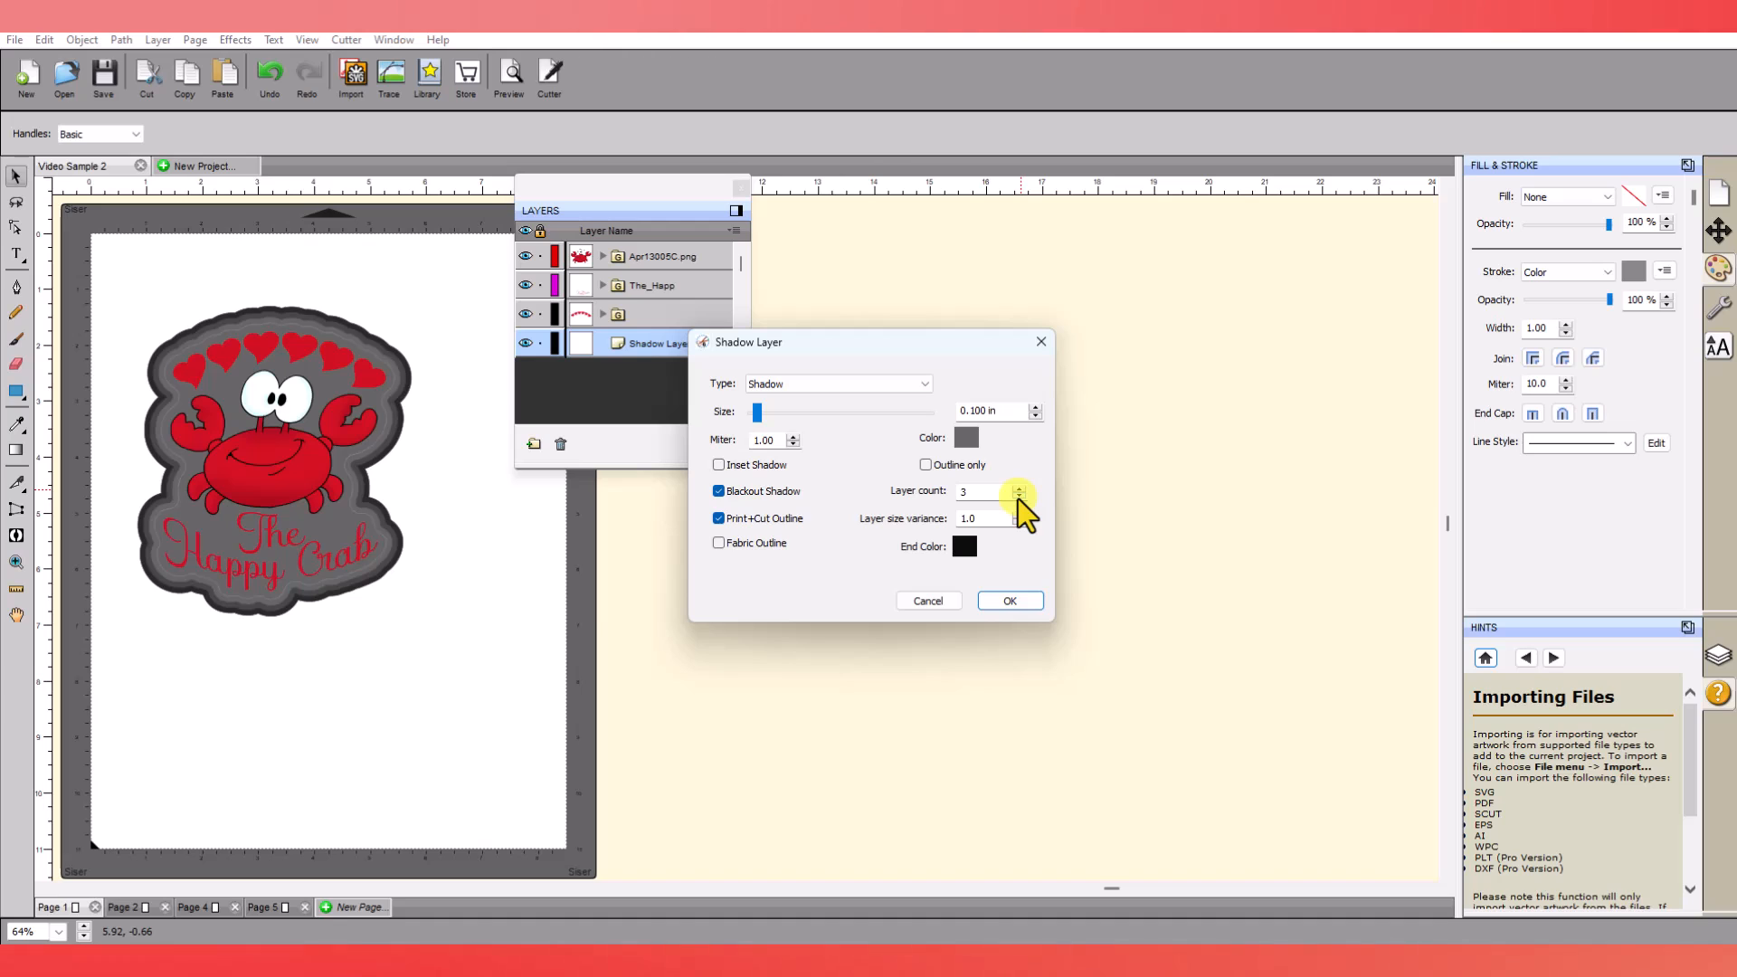
{"action": "left_click", "coordinate": [1018, 497]}
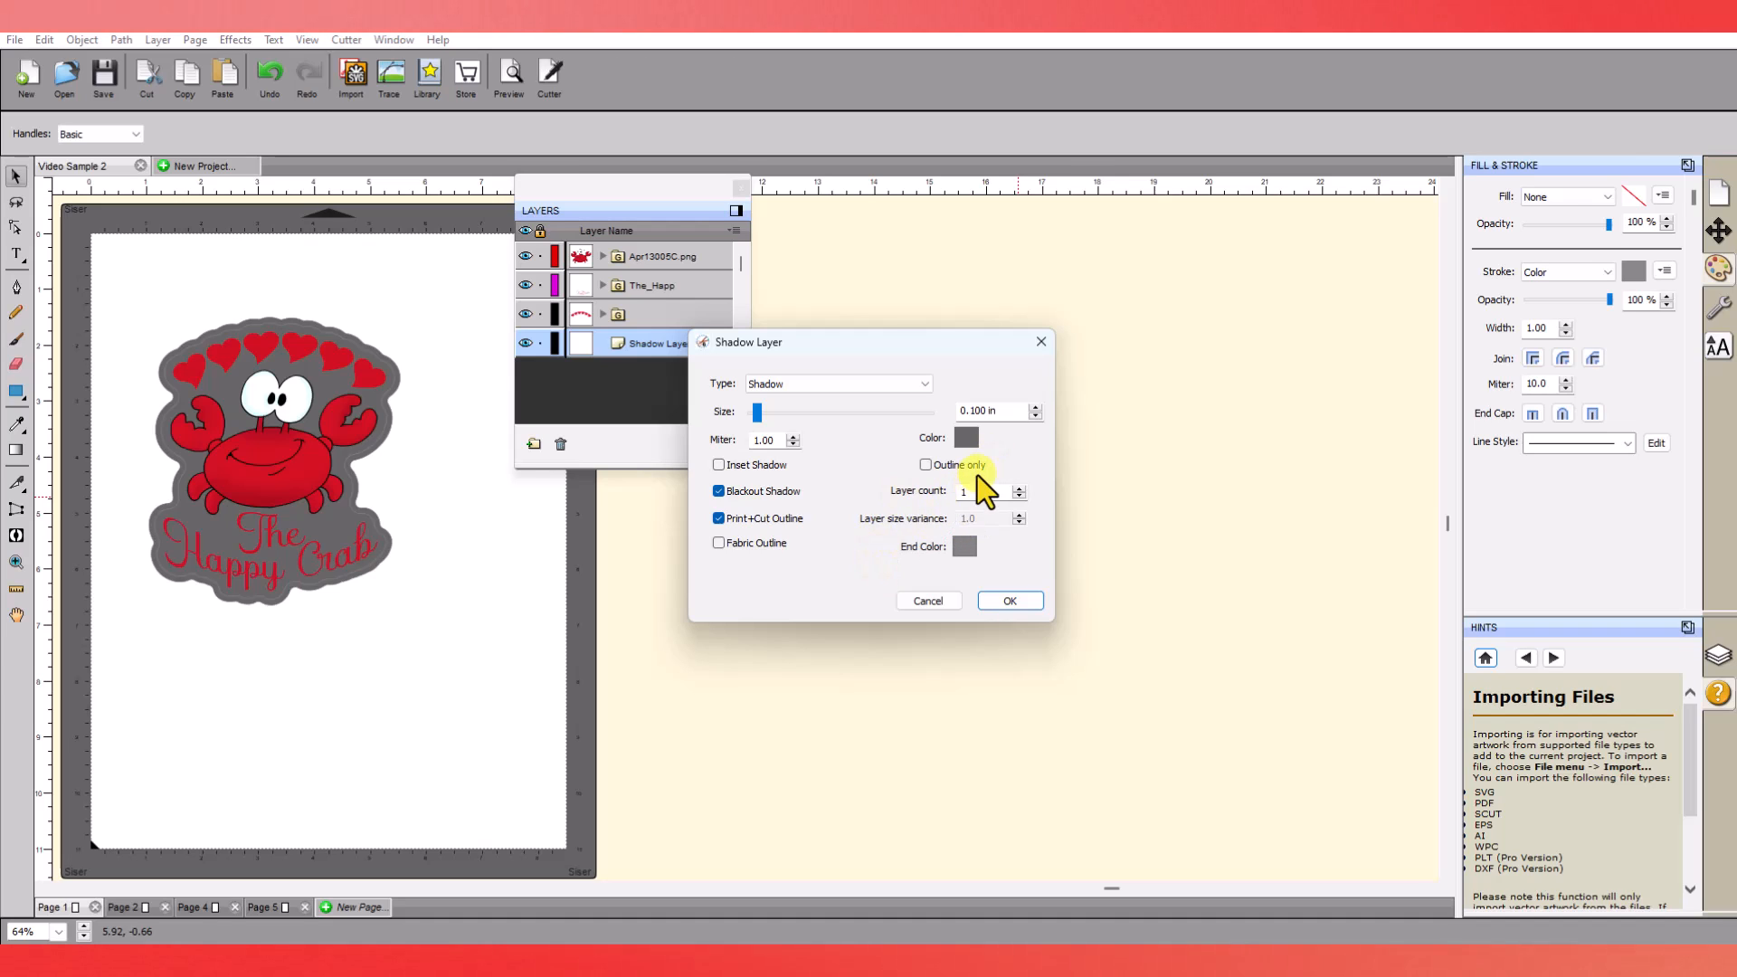
Apply the single 0.100 in shadow layer around the Happy Crab contour and clear the selection.
{"action": "left_click", "coordinate": [1010, 602]}
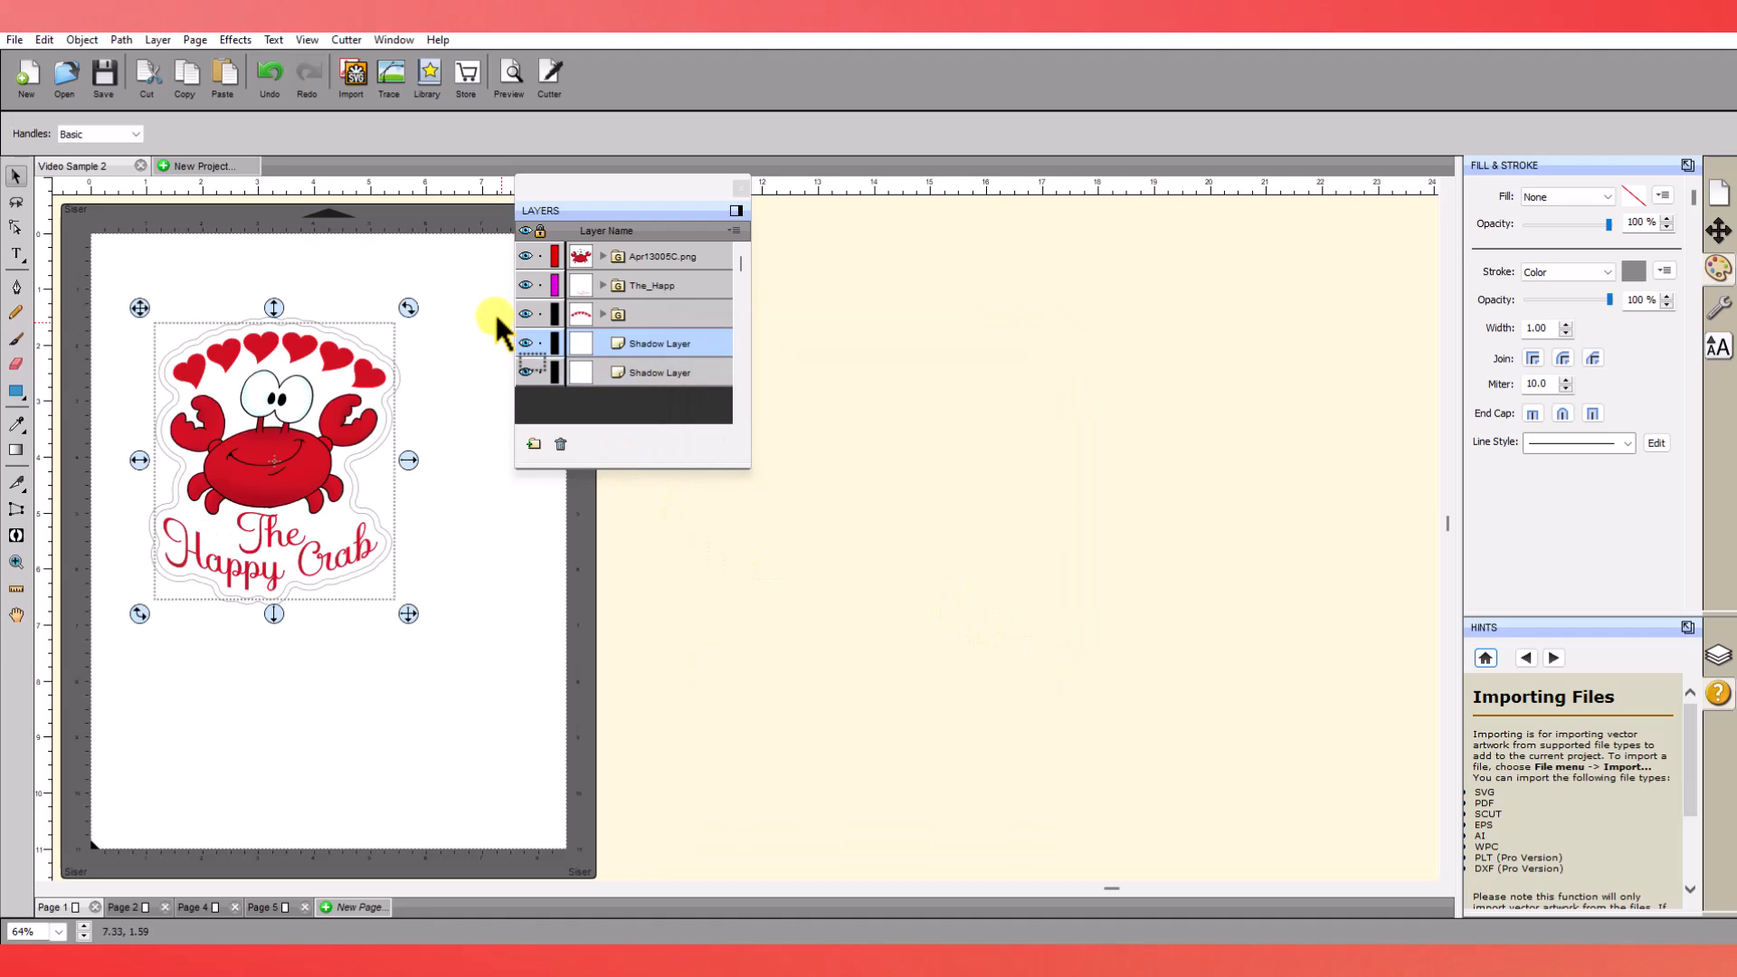
{"action": "left_click", "coordinate": [420, 344]}
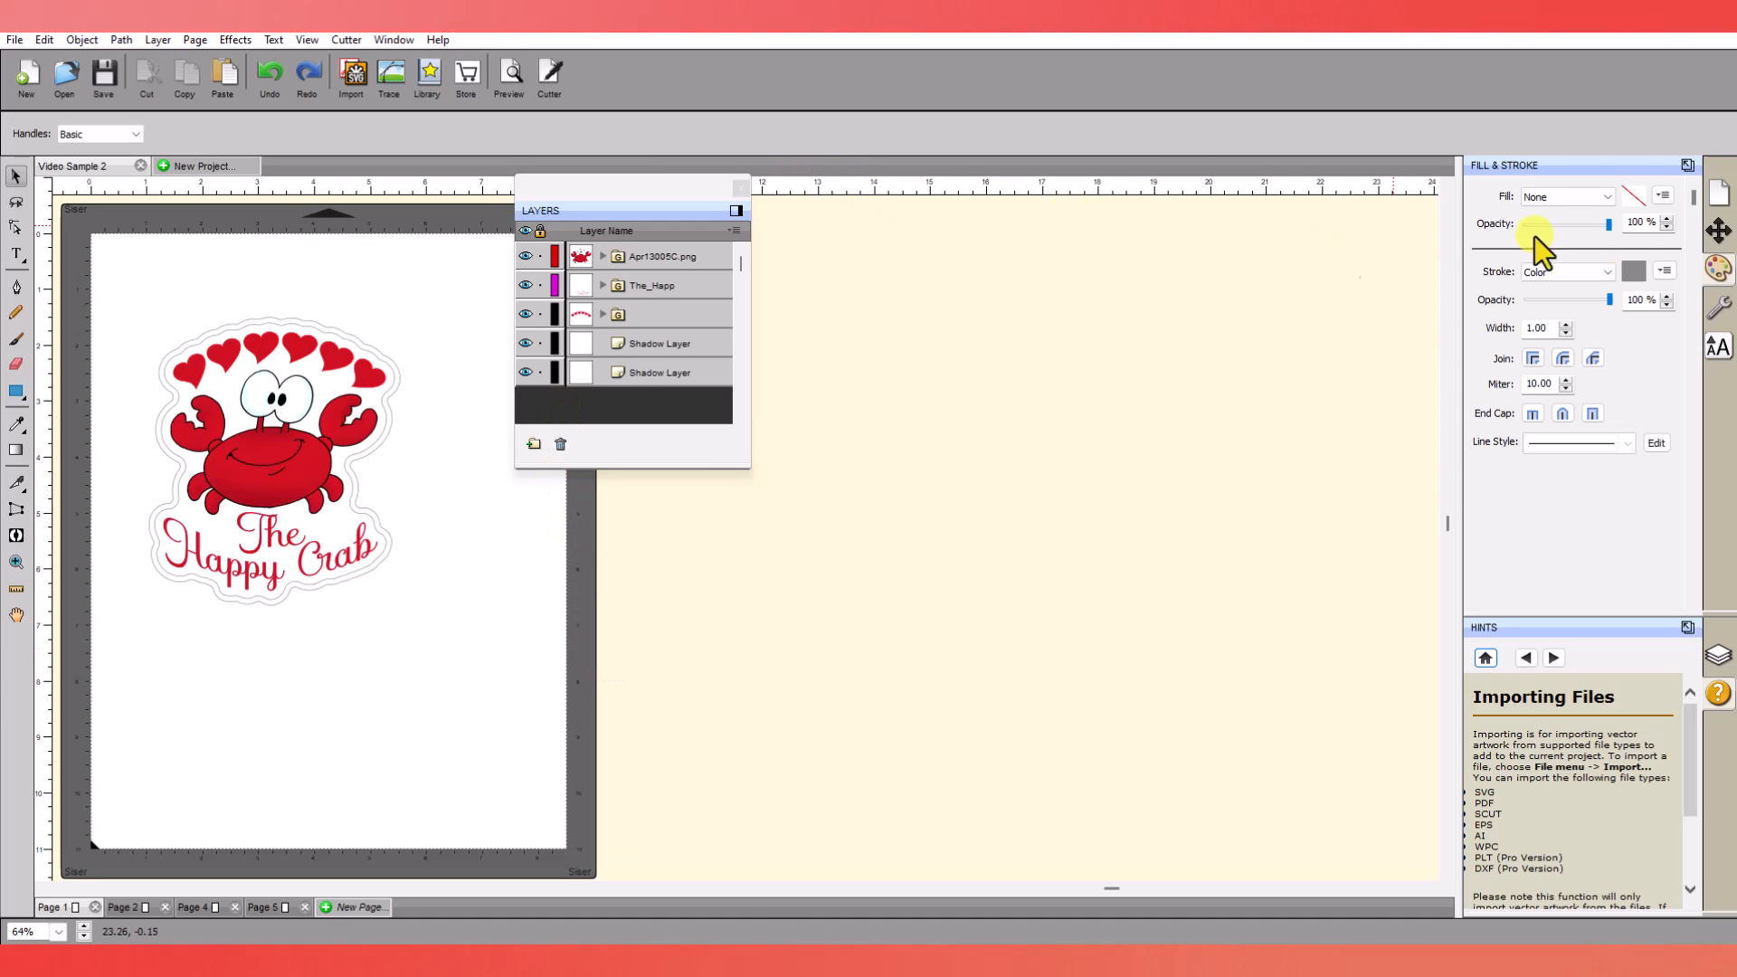
Float the Style settings in their own window and place them beside the Layers list.
{"action": "left_click", "coordinate": [1719, 306]}
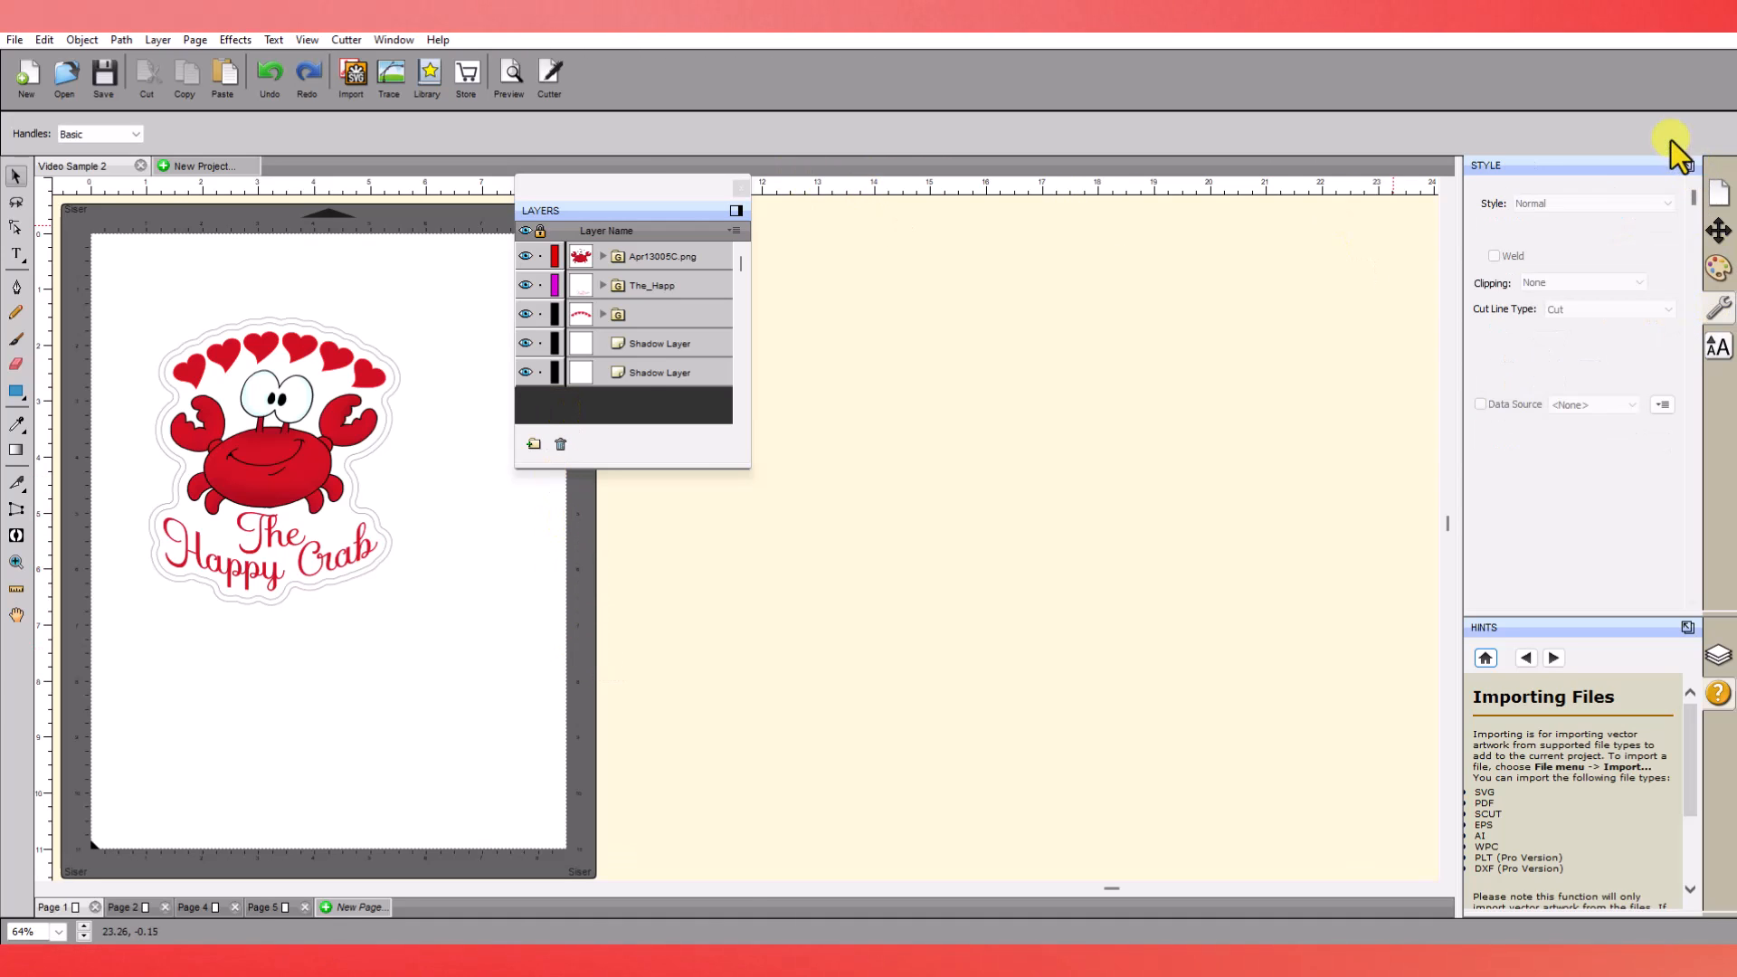
{"action": "left_click", "coordinate": [1685, 161]}
{"action": "left_click_drag", "start_coordinate": [884, 342], "coordinate": [584, 419]}
{"action": "left_click_drag", "start_coordinate": [611, 197], "coordinate": [814, 233]}
{"action": "left_click_drag", "start_coordinate": [556, 417], "coordinate": [562, 221]}
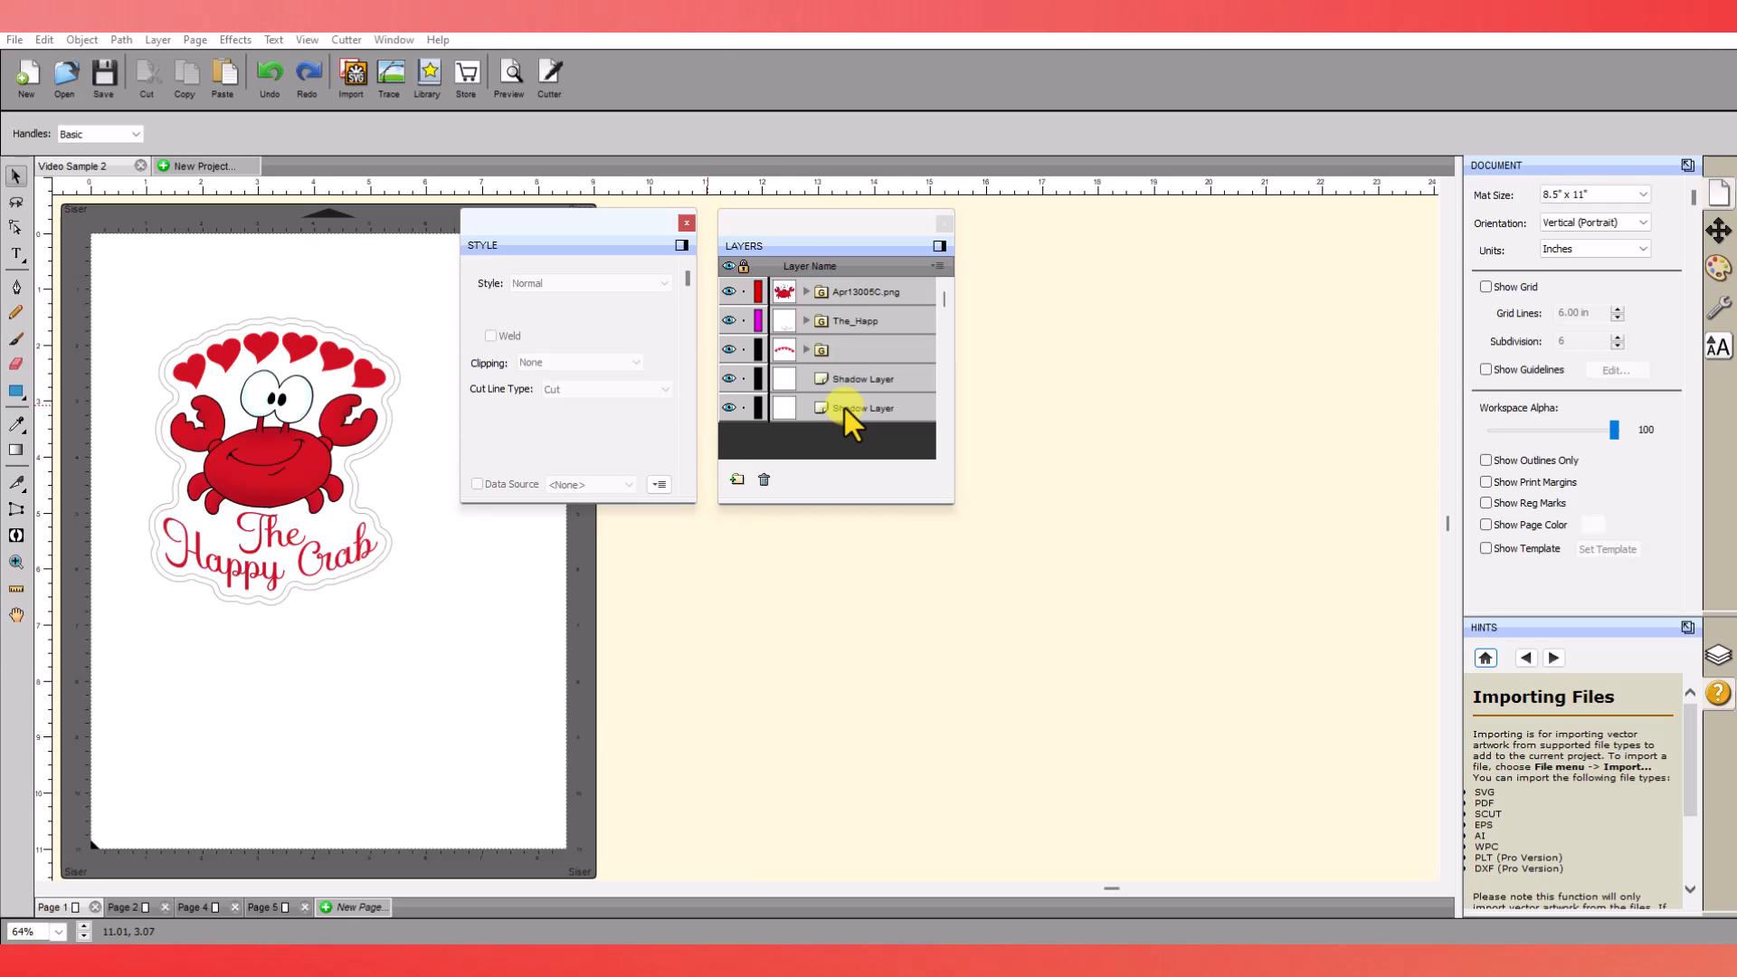
Set the cut line type of the Apr13005C.png crab artwork to (Print+Cut) Print Only.
{"action": "left_click", "coordinate": [854, 293]}
{"action": "left_click", "coordinate": [835, 291]}
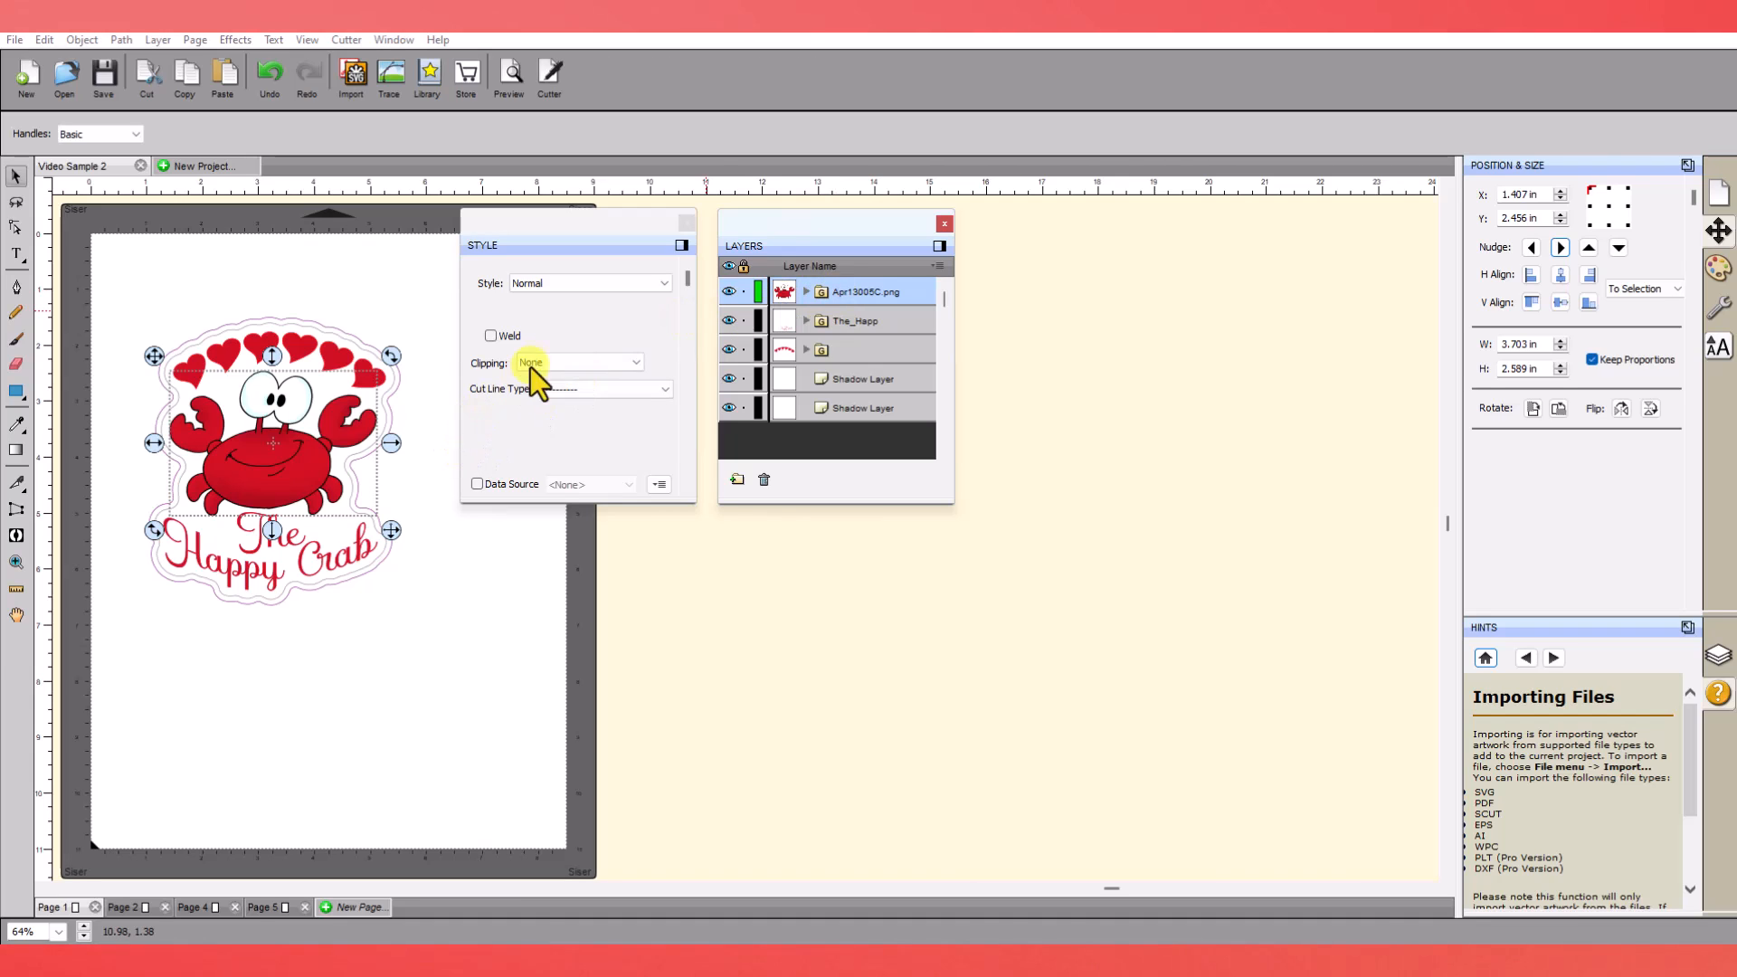
{"action": "left_click", "coordinate": [667, 390]}
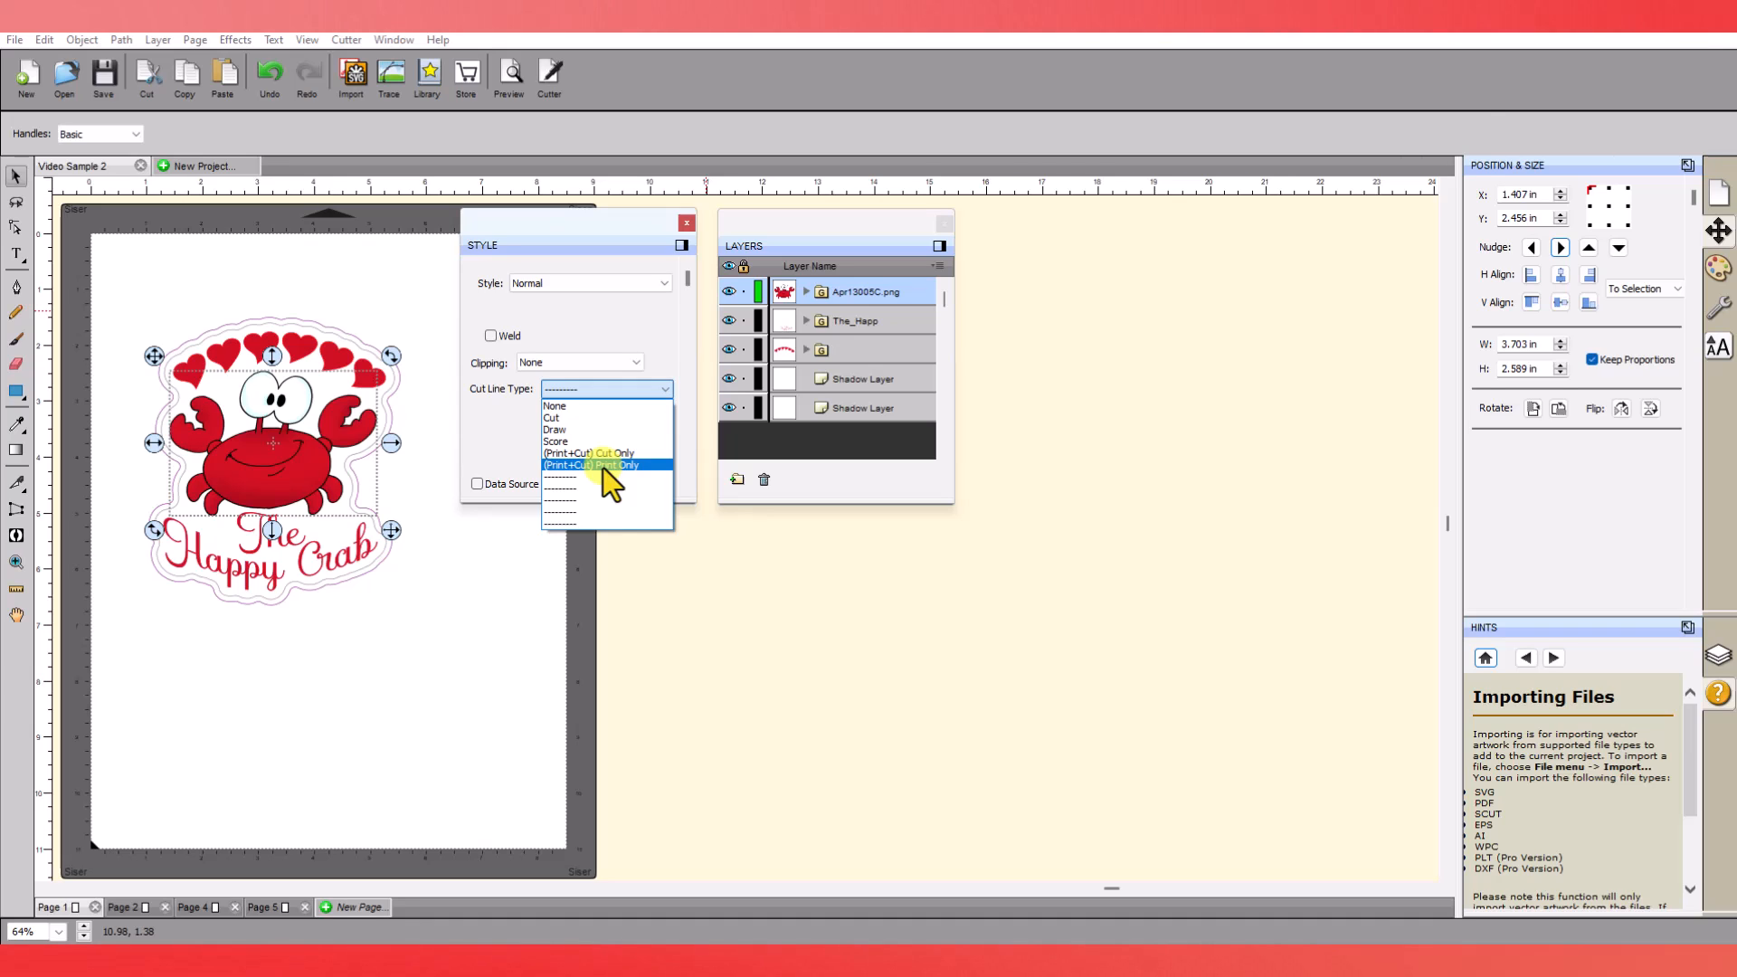
{"action": "left_click", "coordinate": [603, 465]}
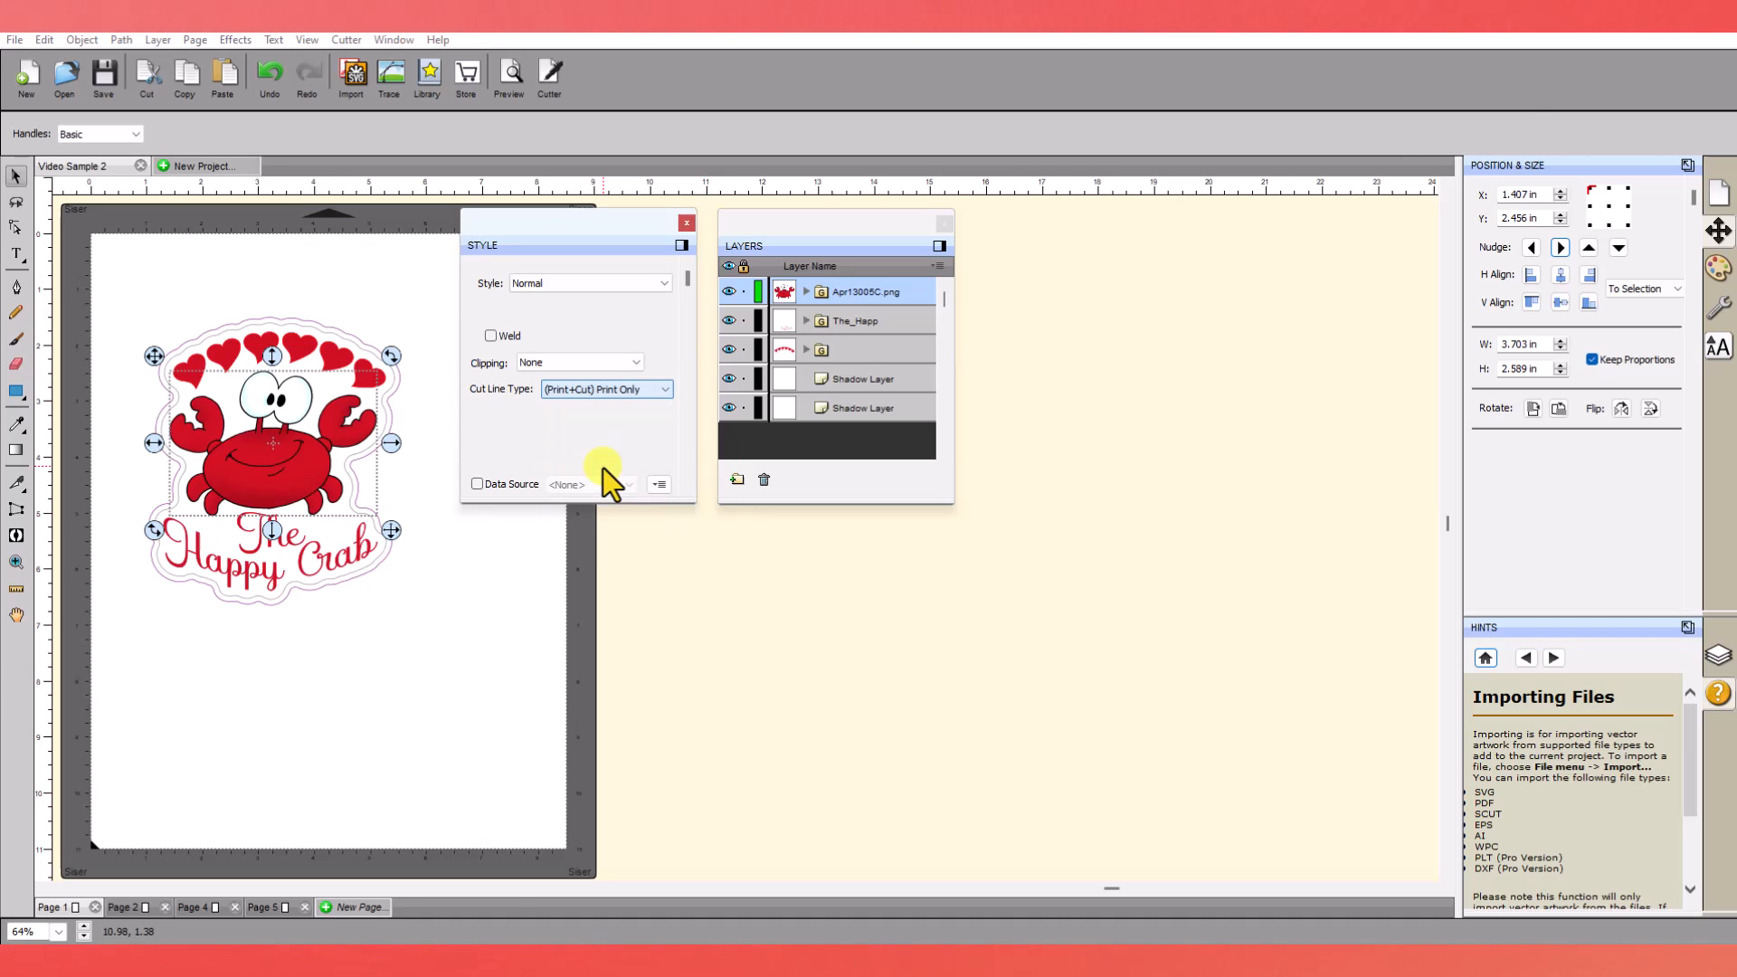
Set the cut line type of the "The Happy Crab" text to (Print+Cut) Print Only and check the hearts' cut line type.
{"action": "left_click", "coordinate": [846, 323]}
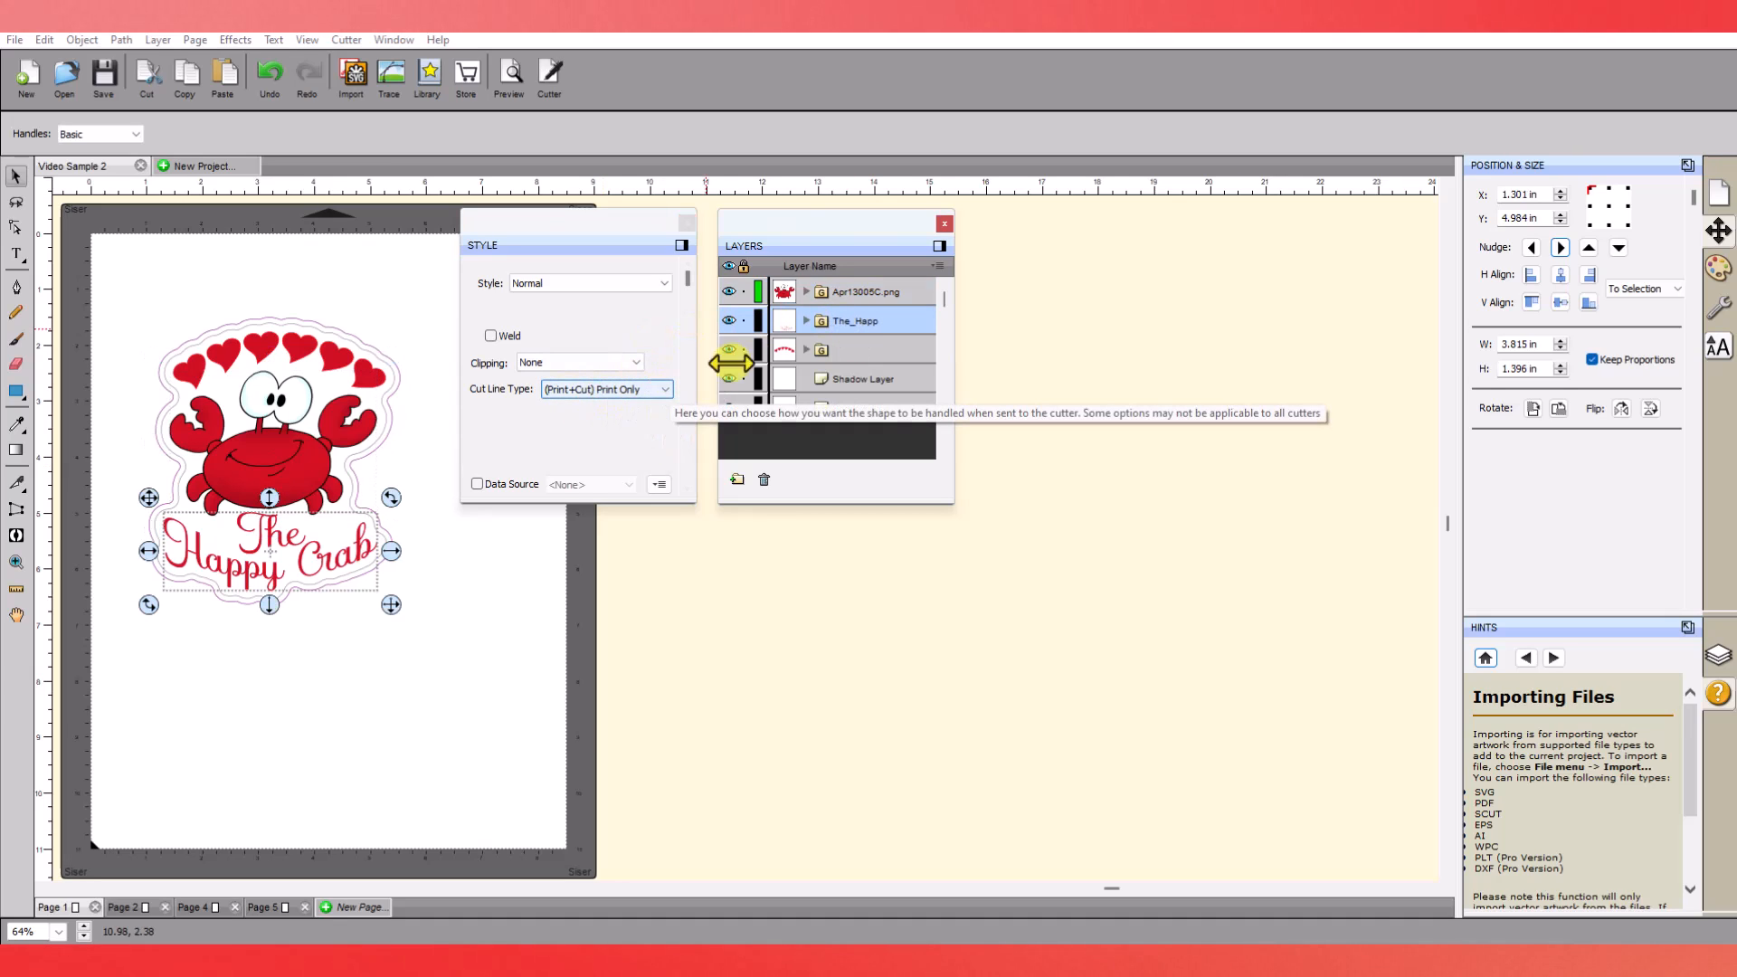
{"action": "left_click", "coordinate": [658, 389]}
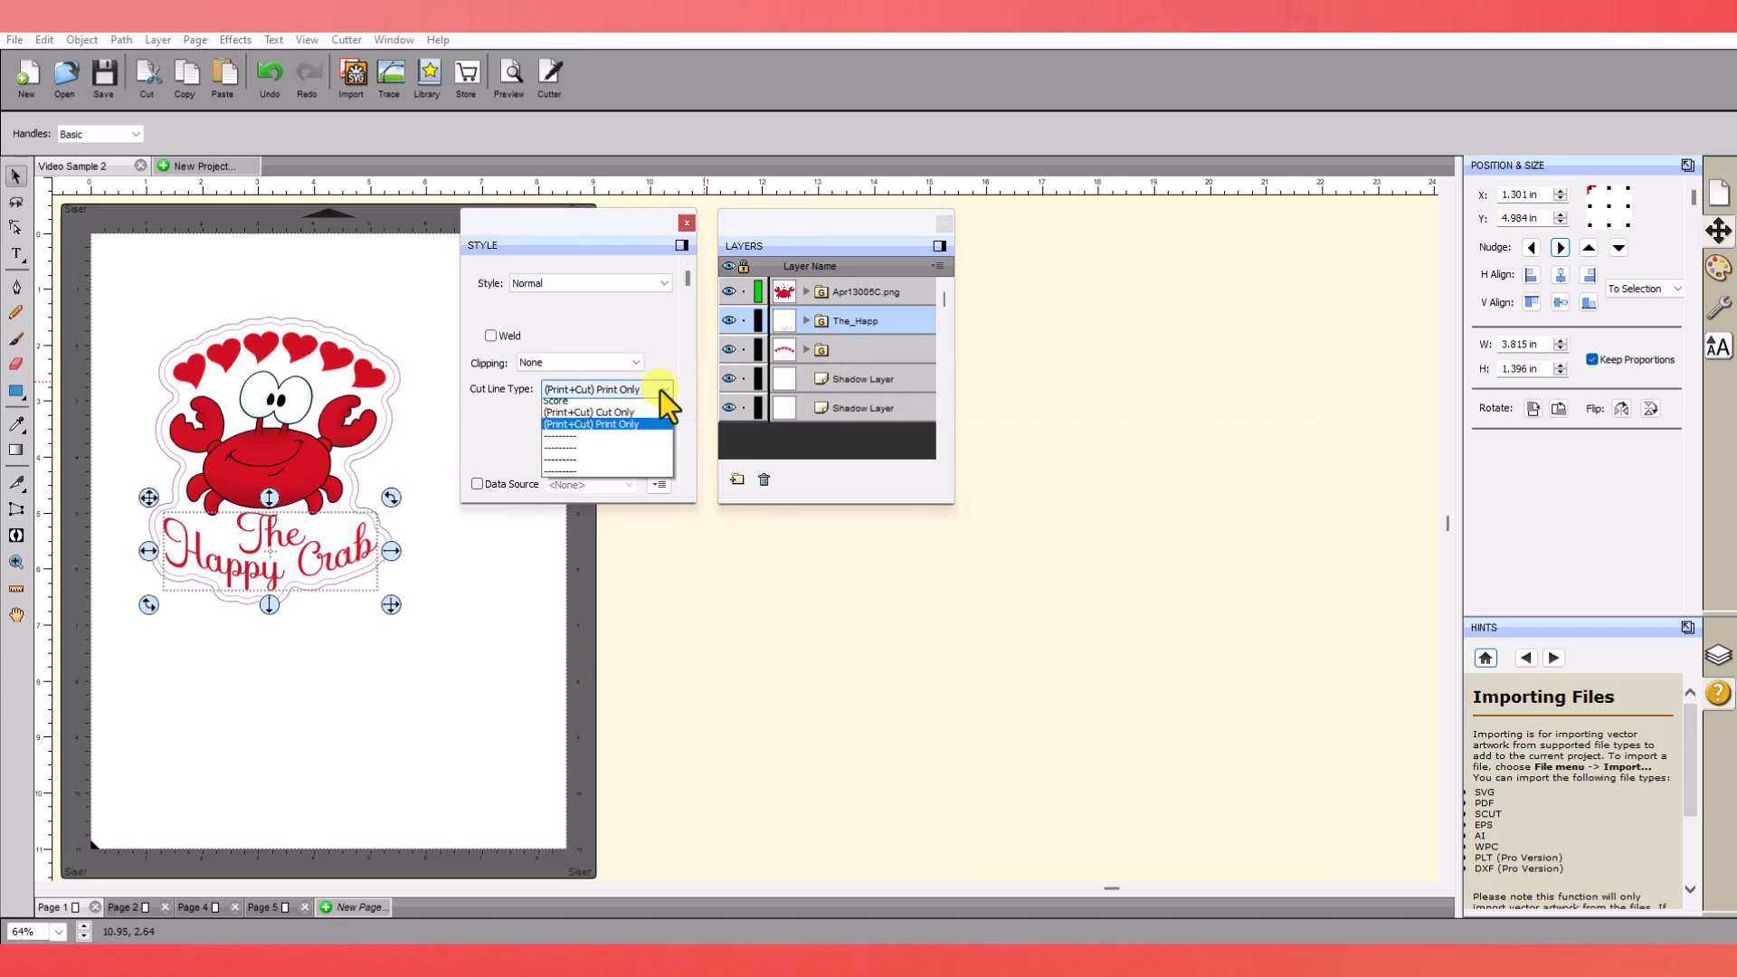
{"action": "left_click", "coordinate": [590, 414]}
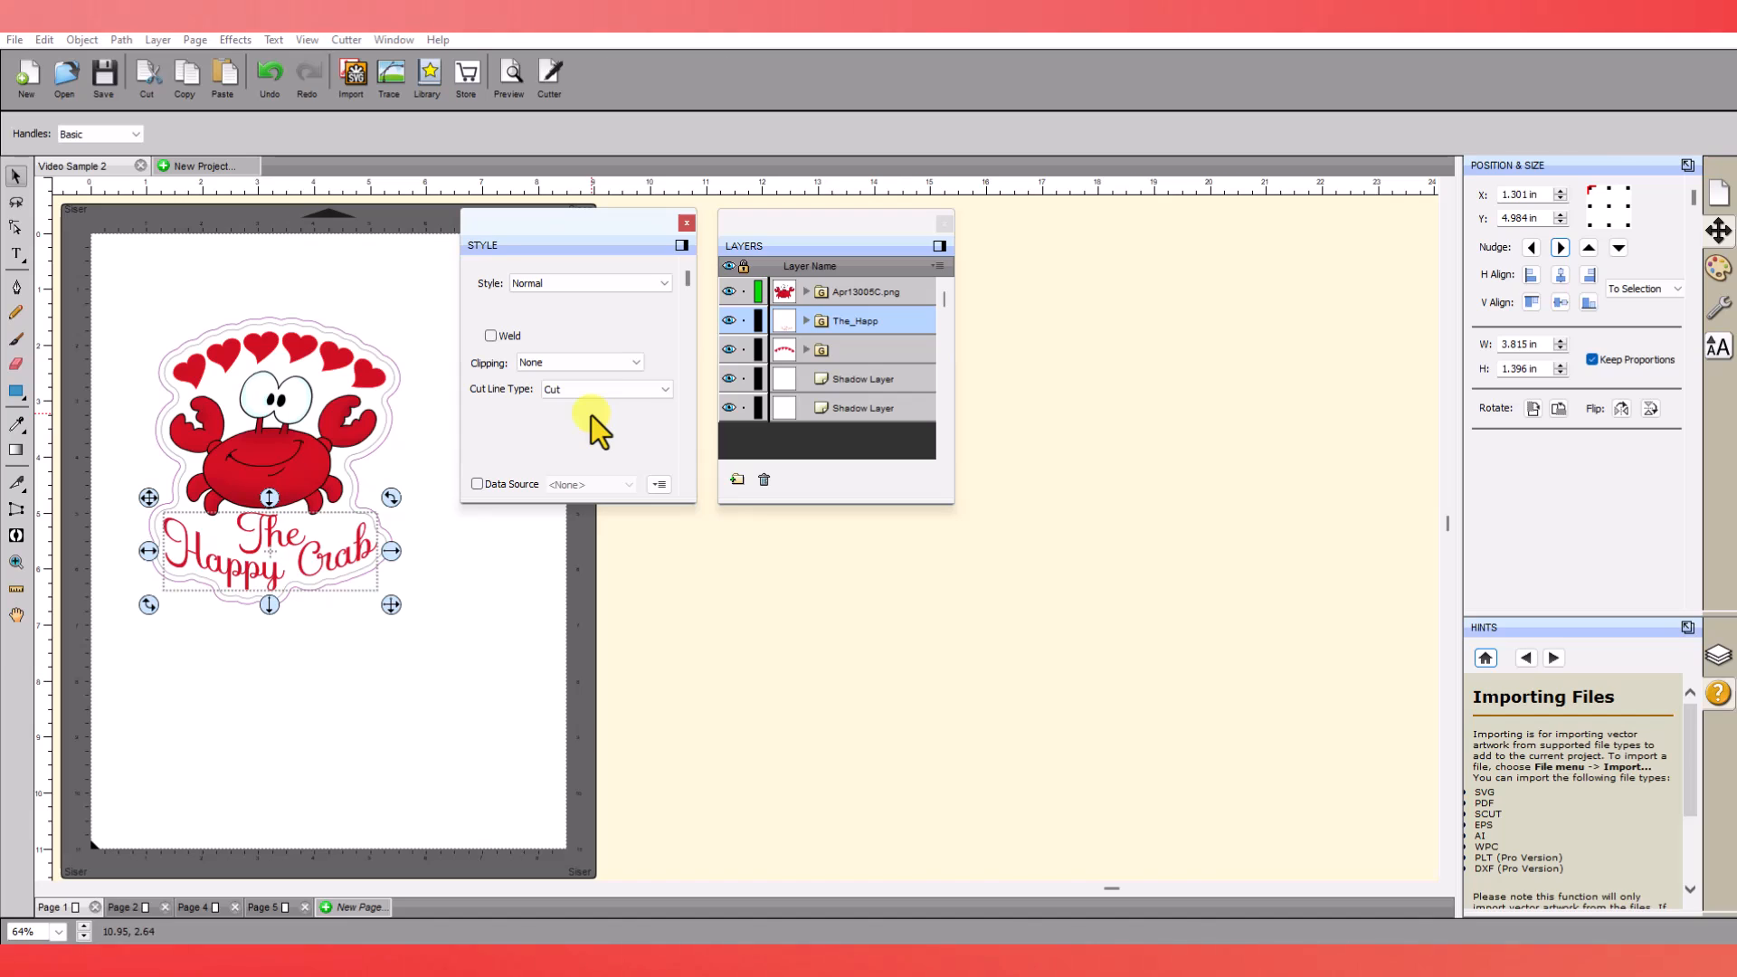
{"action": "left_click", "coordinate": [664, 391]}
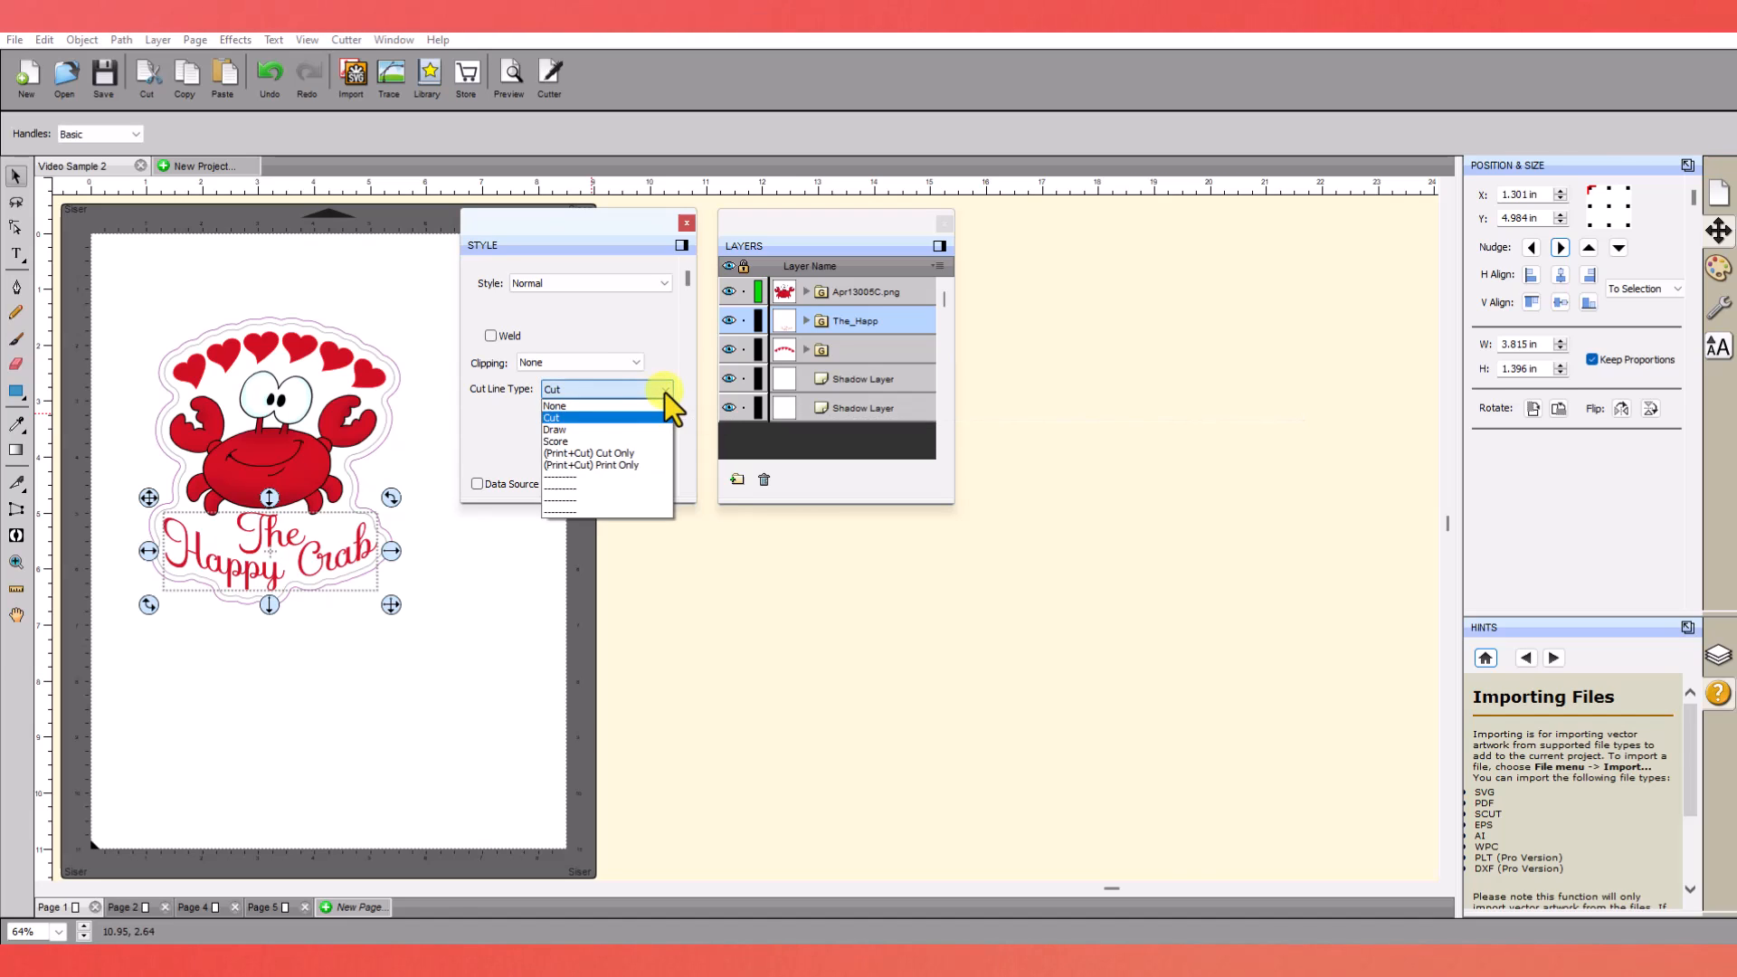
{"action": "left_click", "coordinate": [622, 465]}
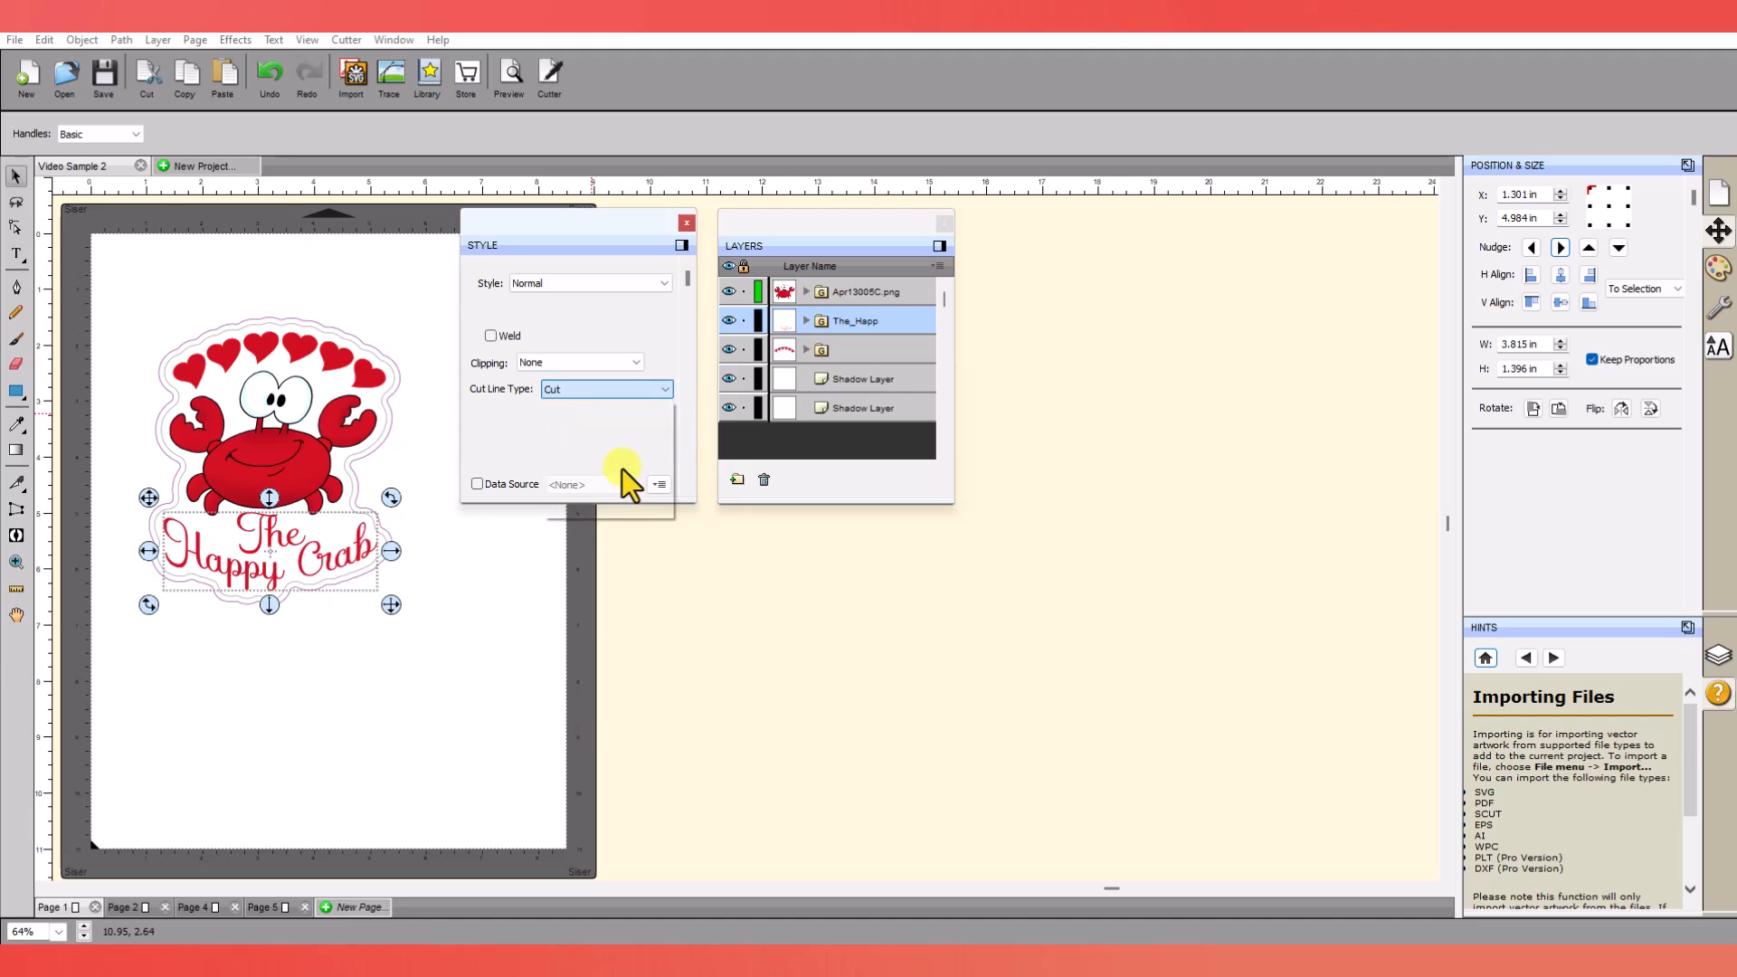
{"action": "left_click", "coordinate": [827, 352]}
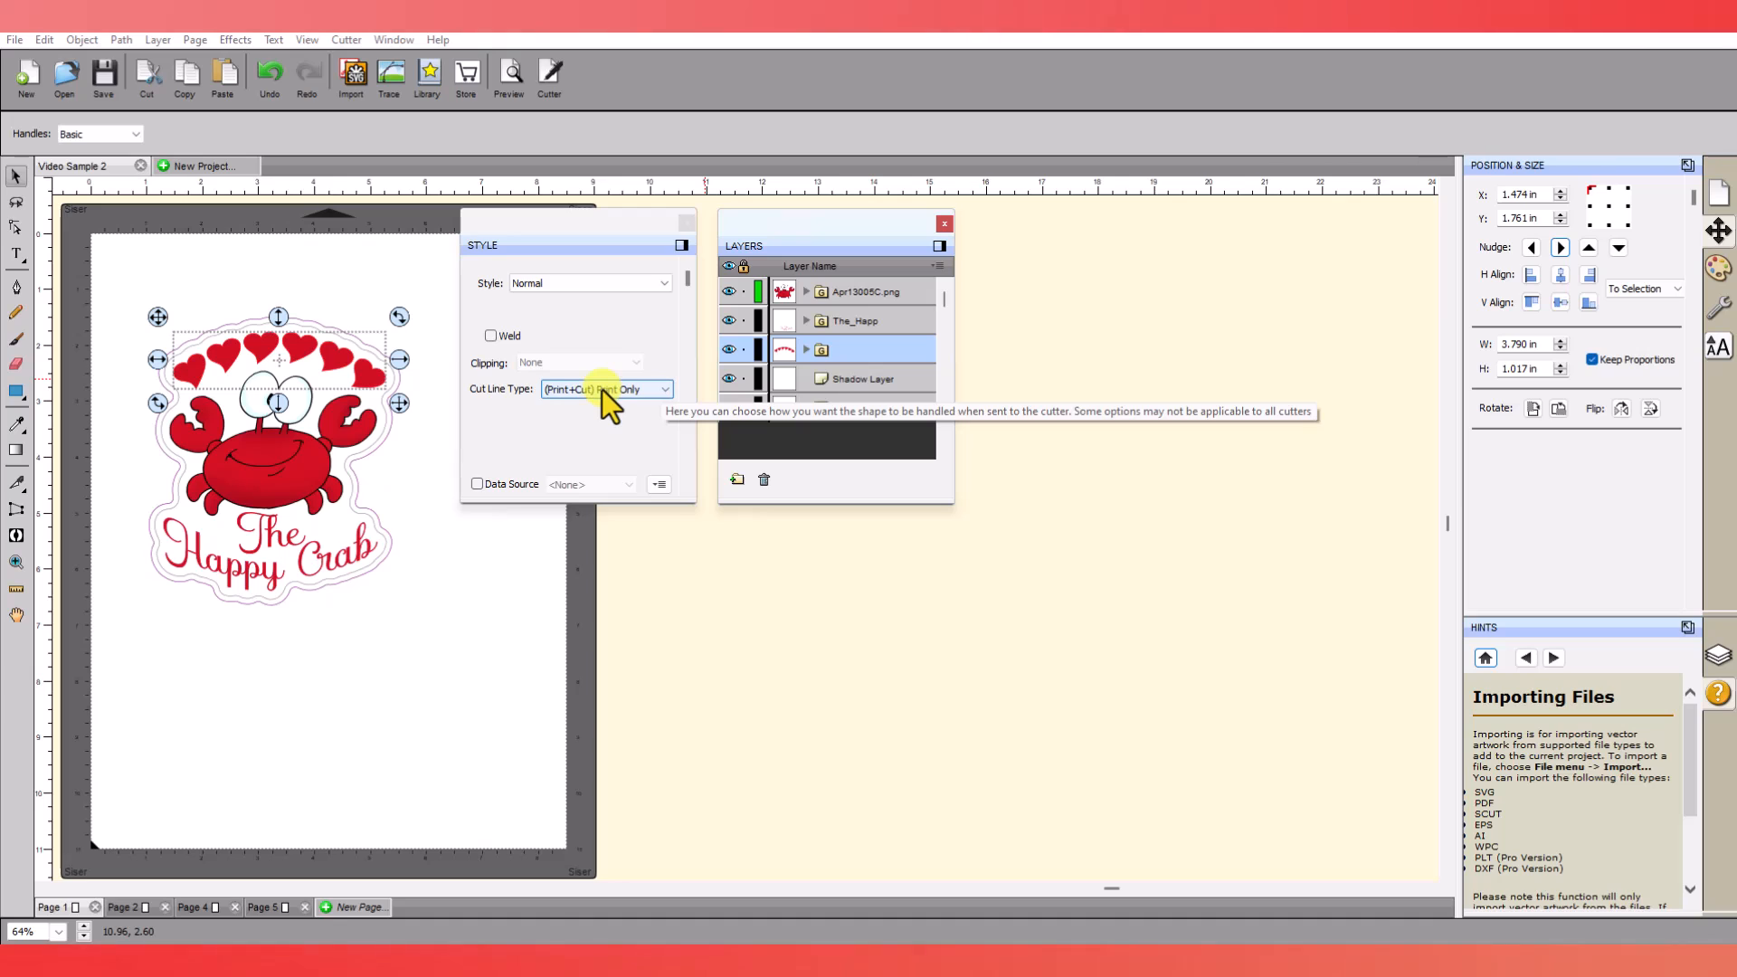
Set the cut line type of the inner Shadow Layer around the crab design to Score.
{"action": "left_click", "coordinate": [853, 382]}
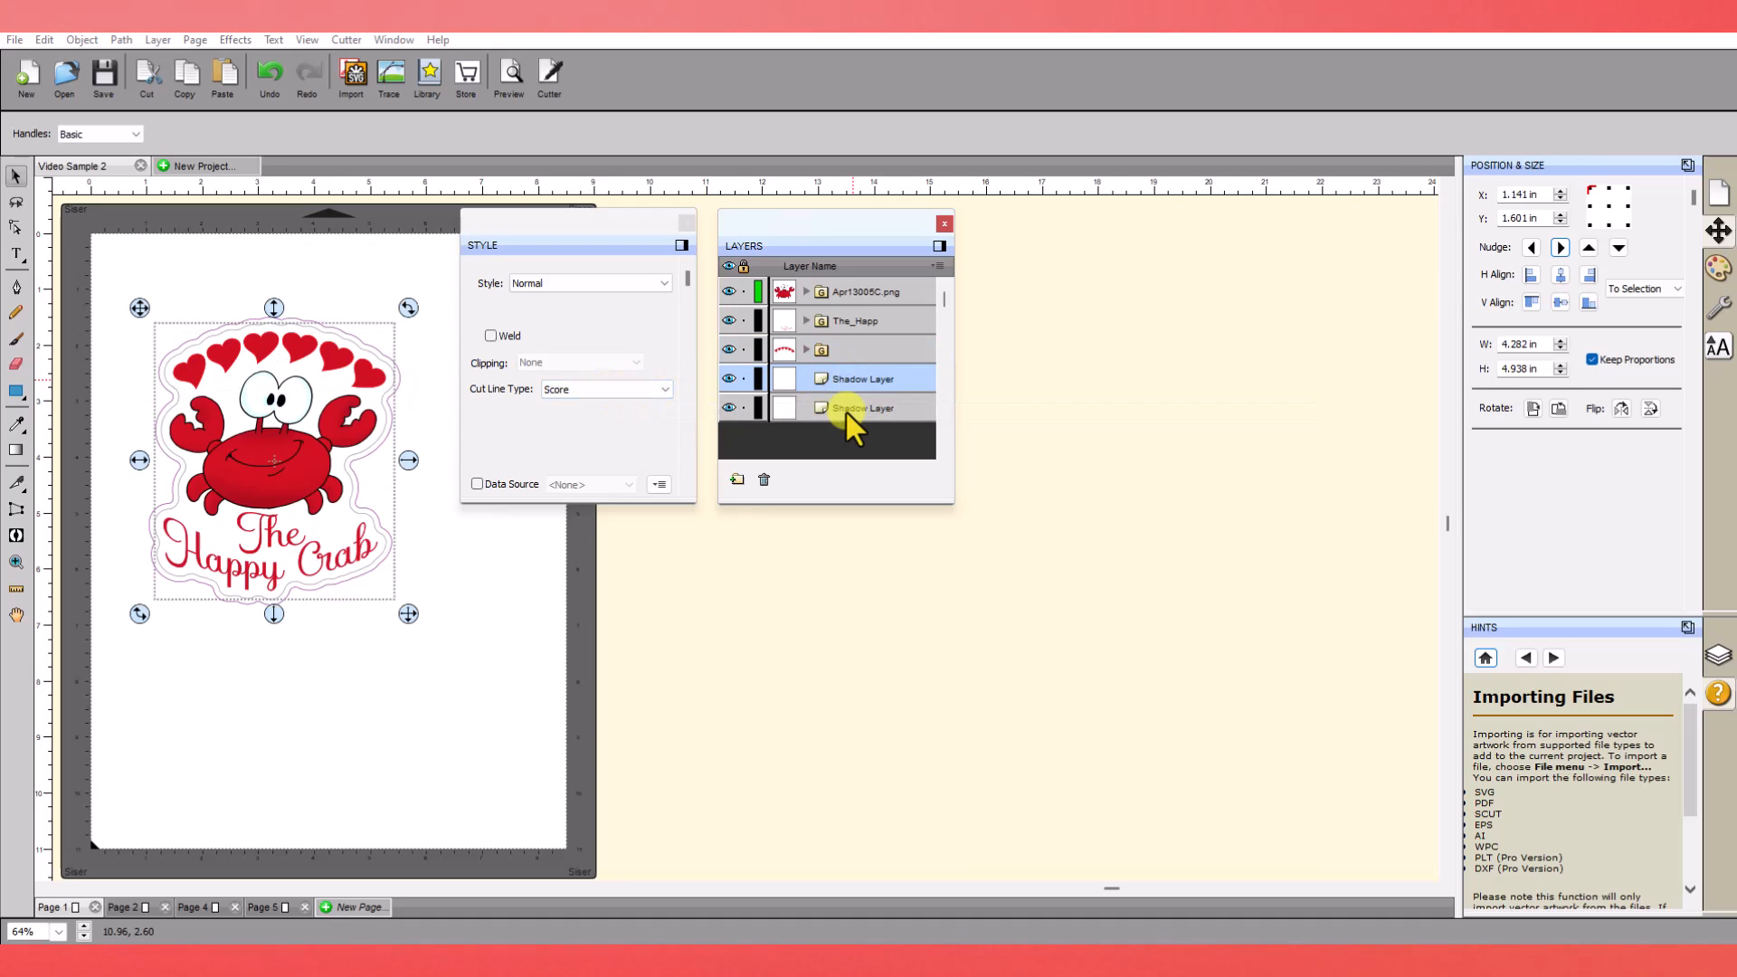
{"action": "left_click", "coordinate": [845, 409]}
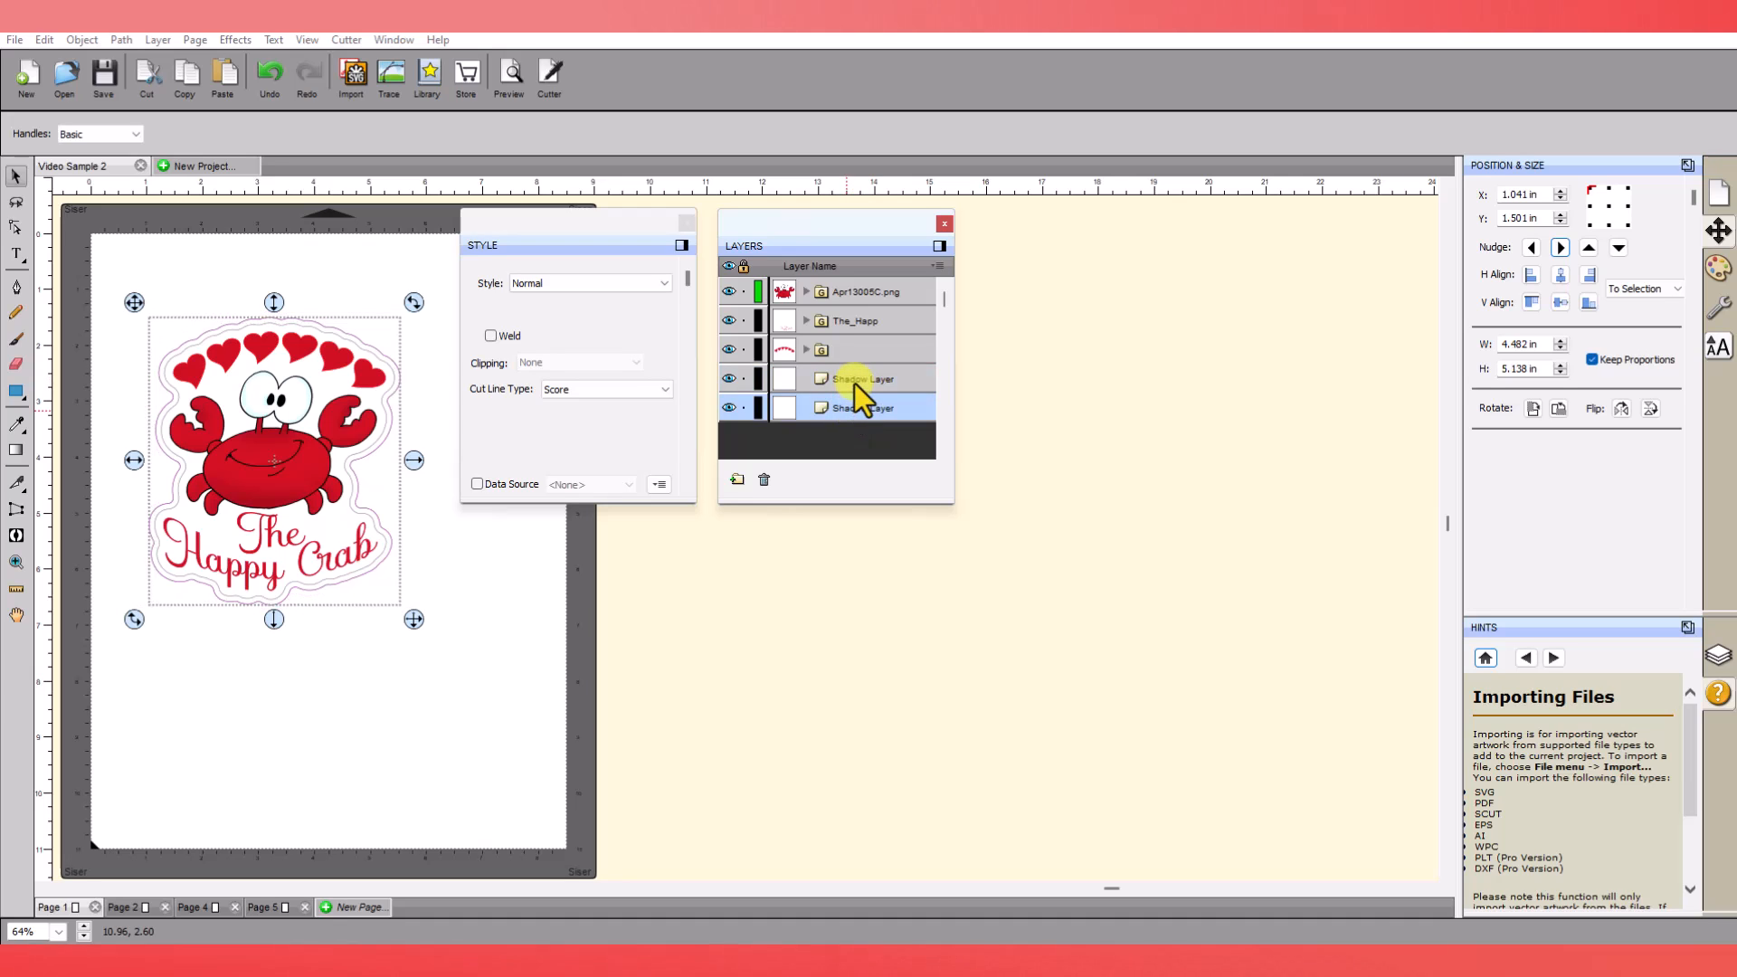
{"action": "left_click", "coordinate": [854, 383]}
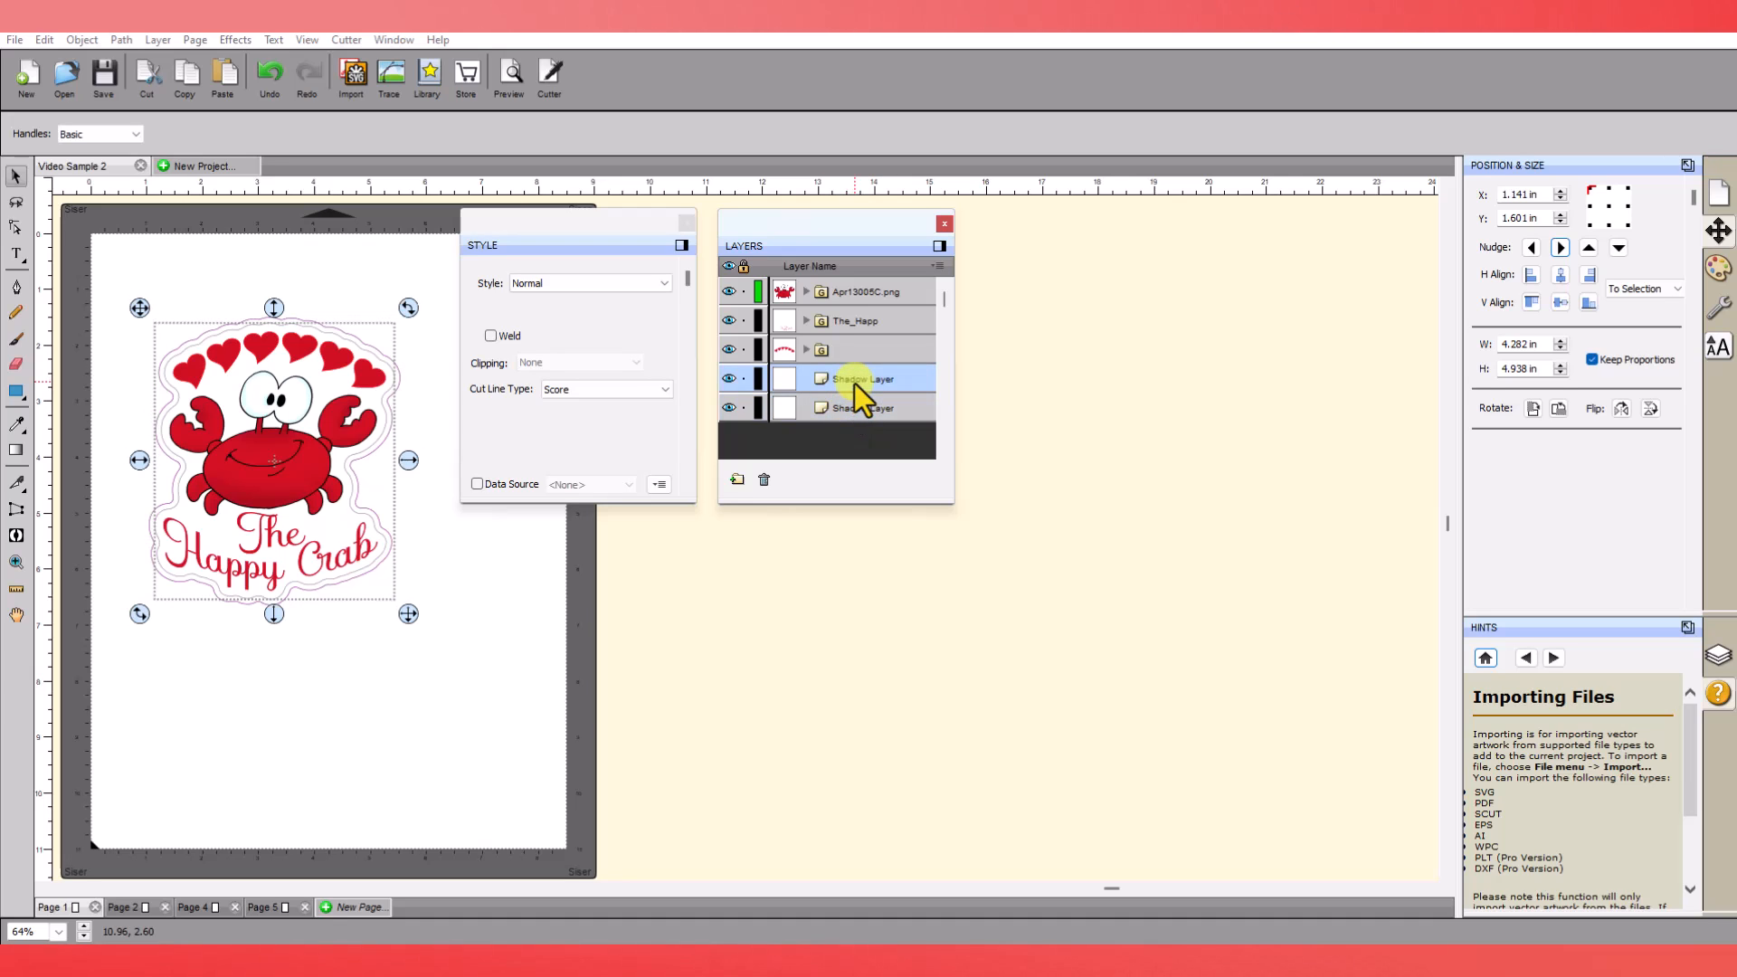
{"action": "left_click", "coordinate": [665, 391]}
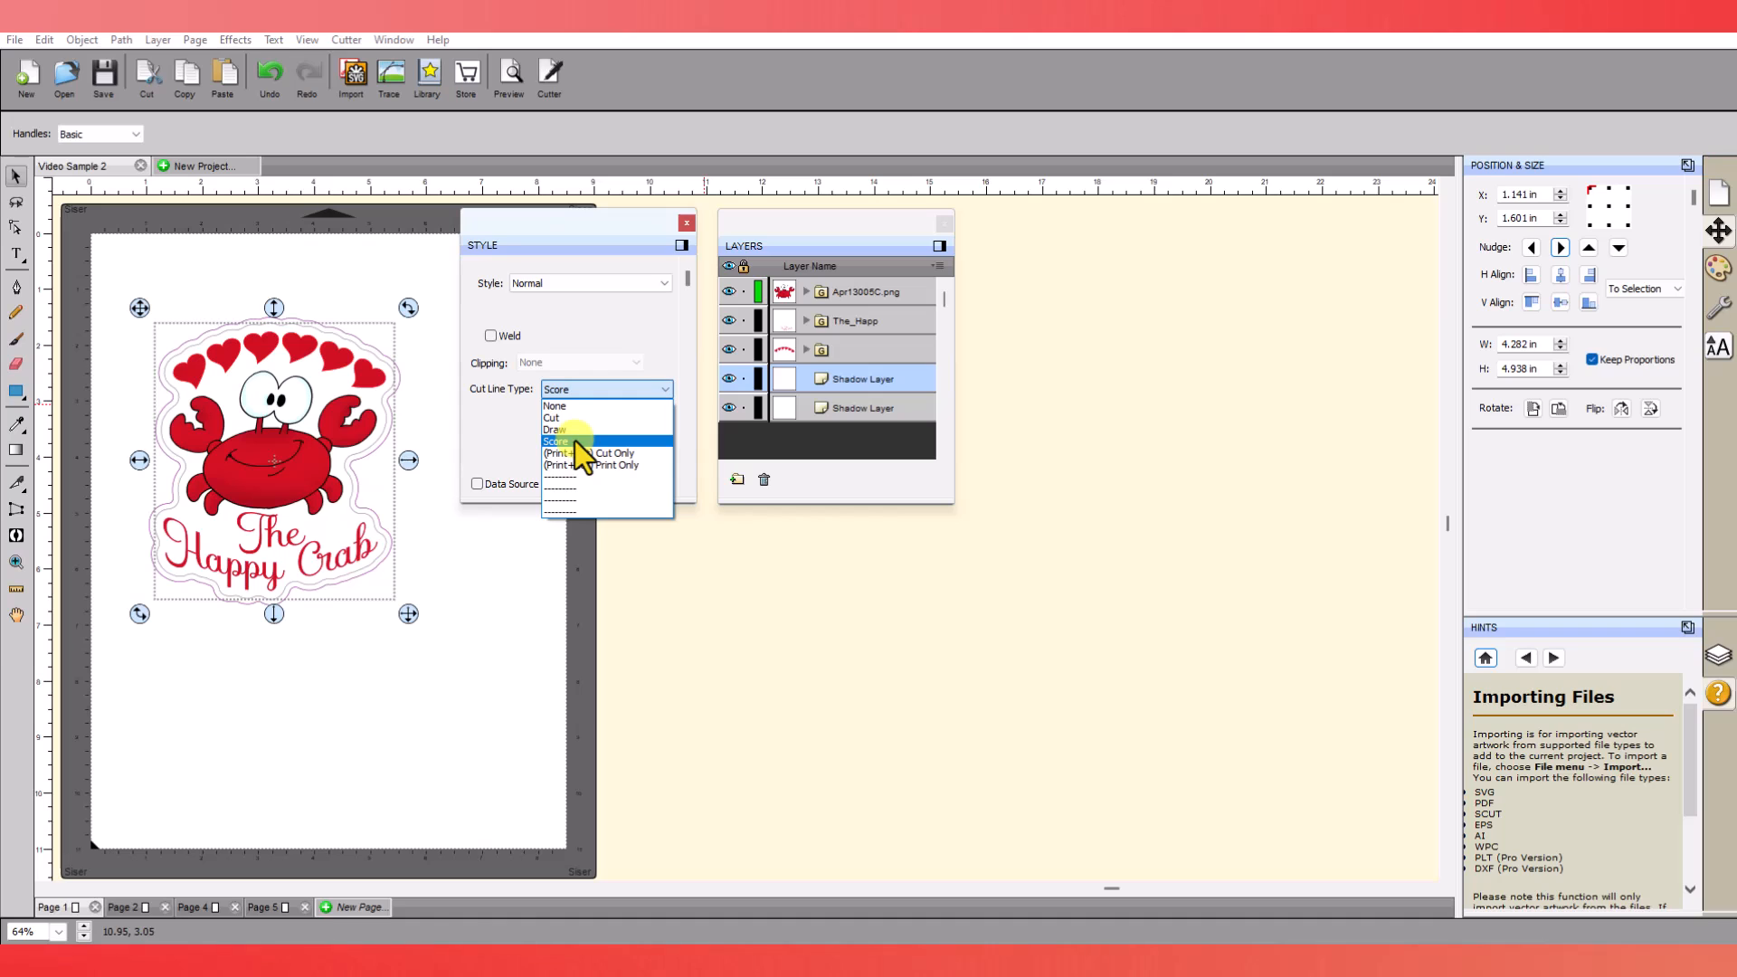
{"action": "left_click", "coordinate": [573, 440]}
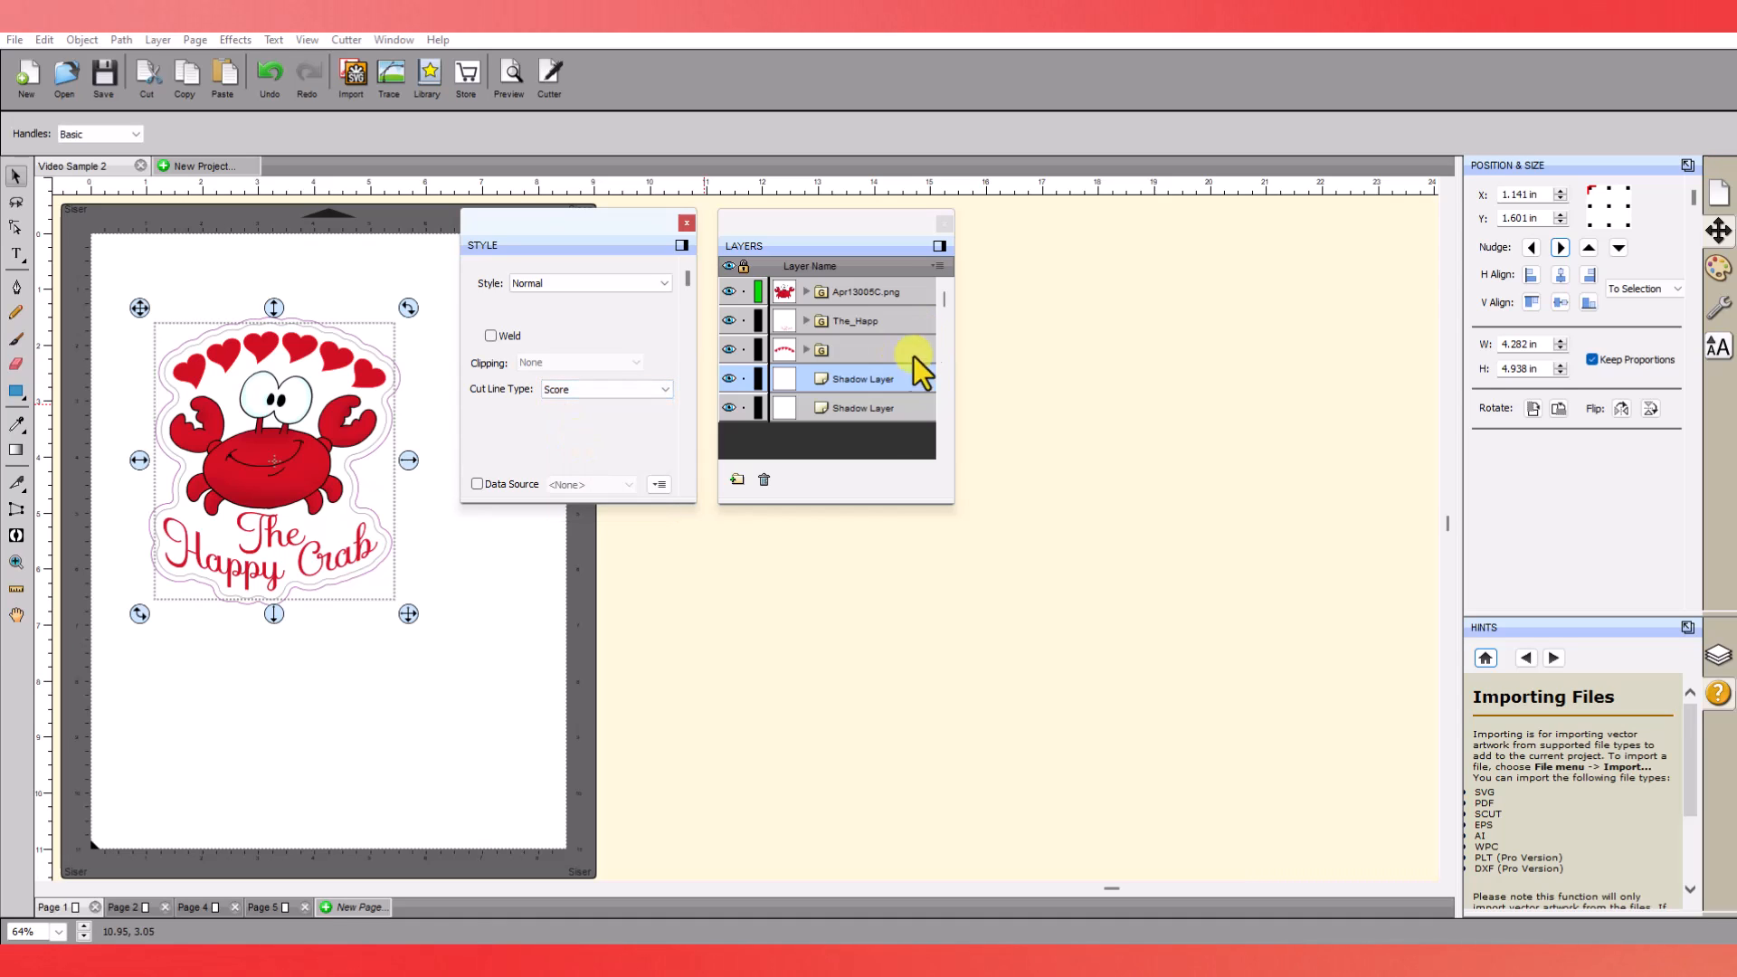
Set the cut line type of the outer Shadow Layer around the crab design to (Print+Cut) Cut Only.
{"action": "left_click", "coordinate": [851, 409]}
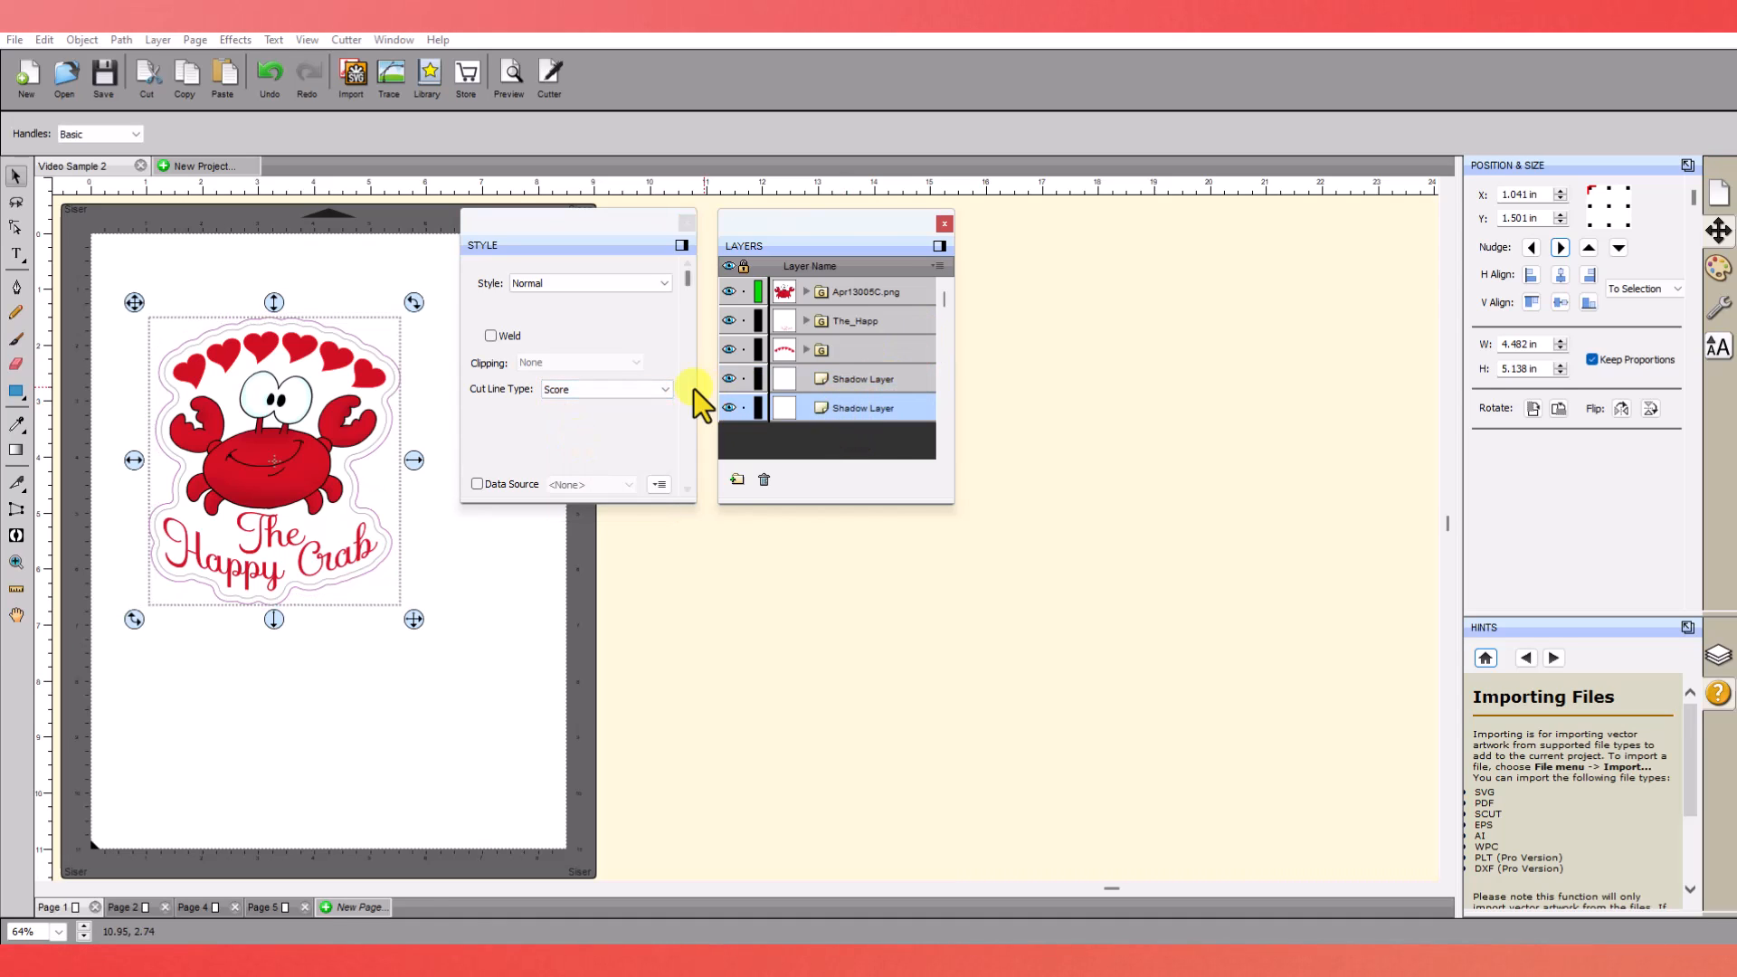
{"action": "left_click", "coordinate": [671, 393]}
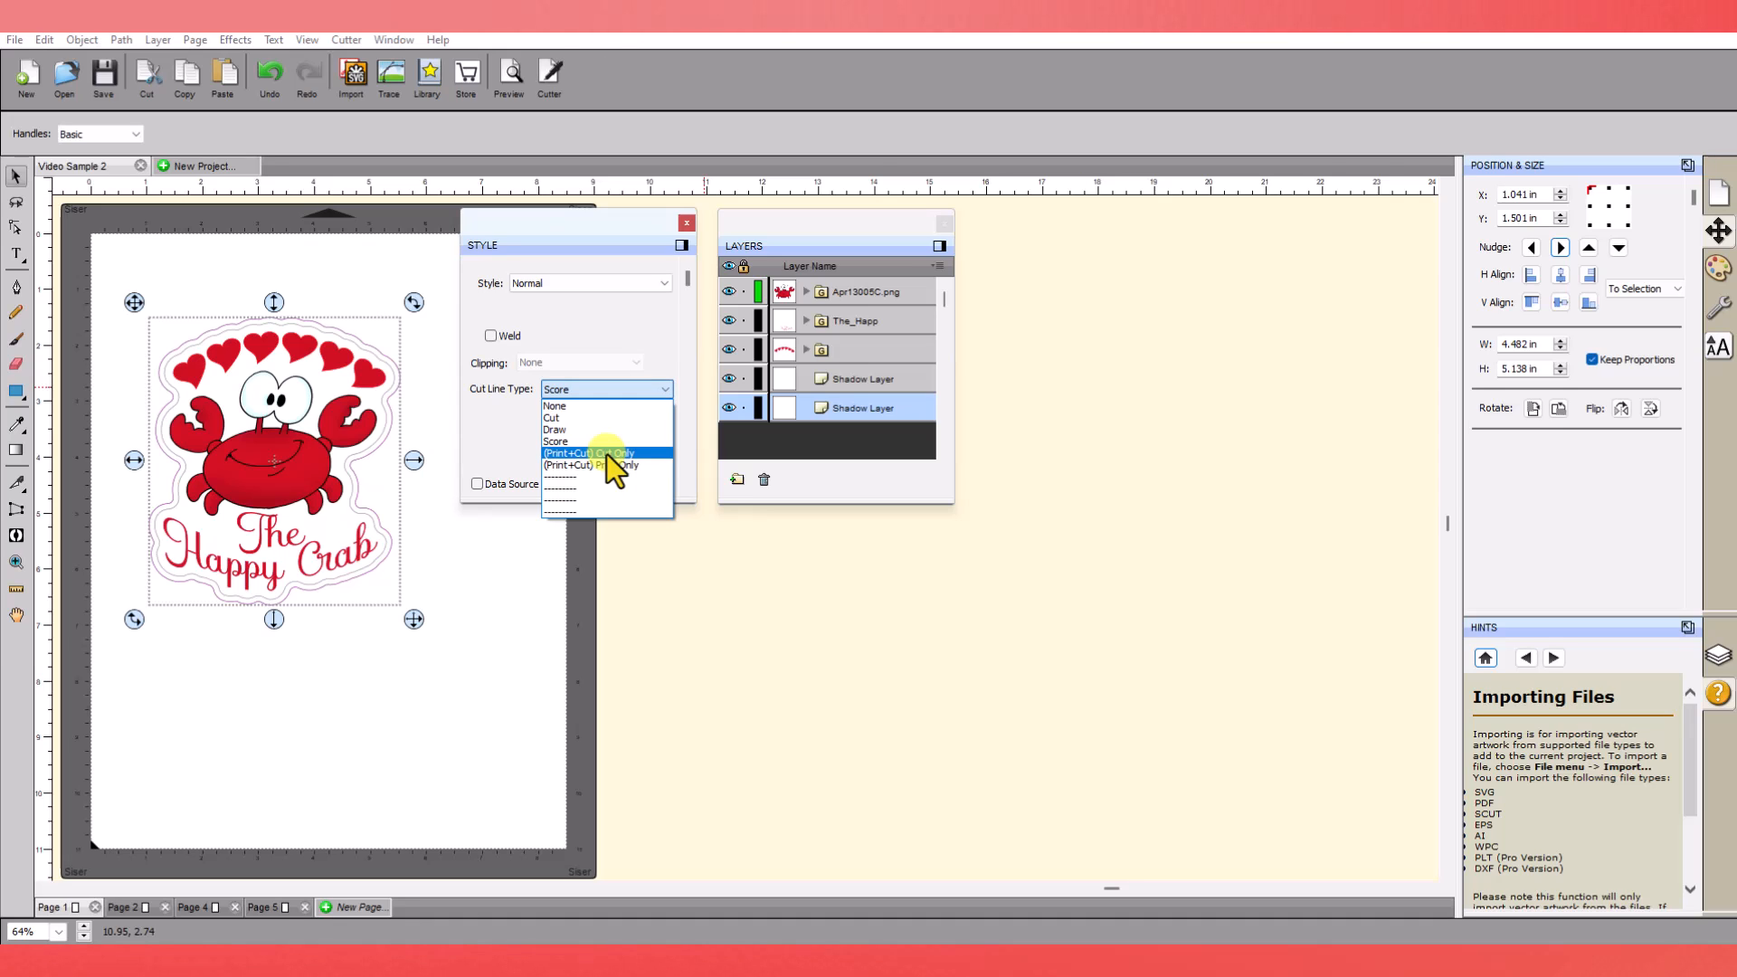
{"action": "left_click", "coordinate": [606, 453]}
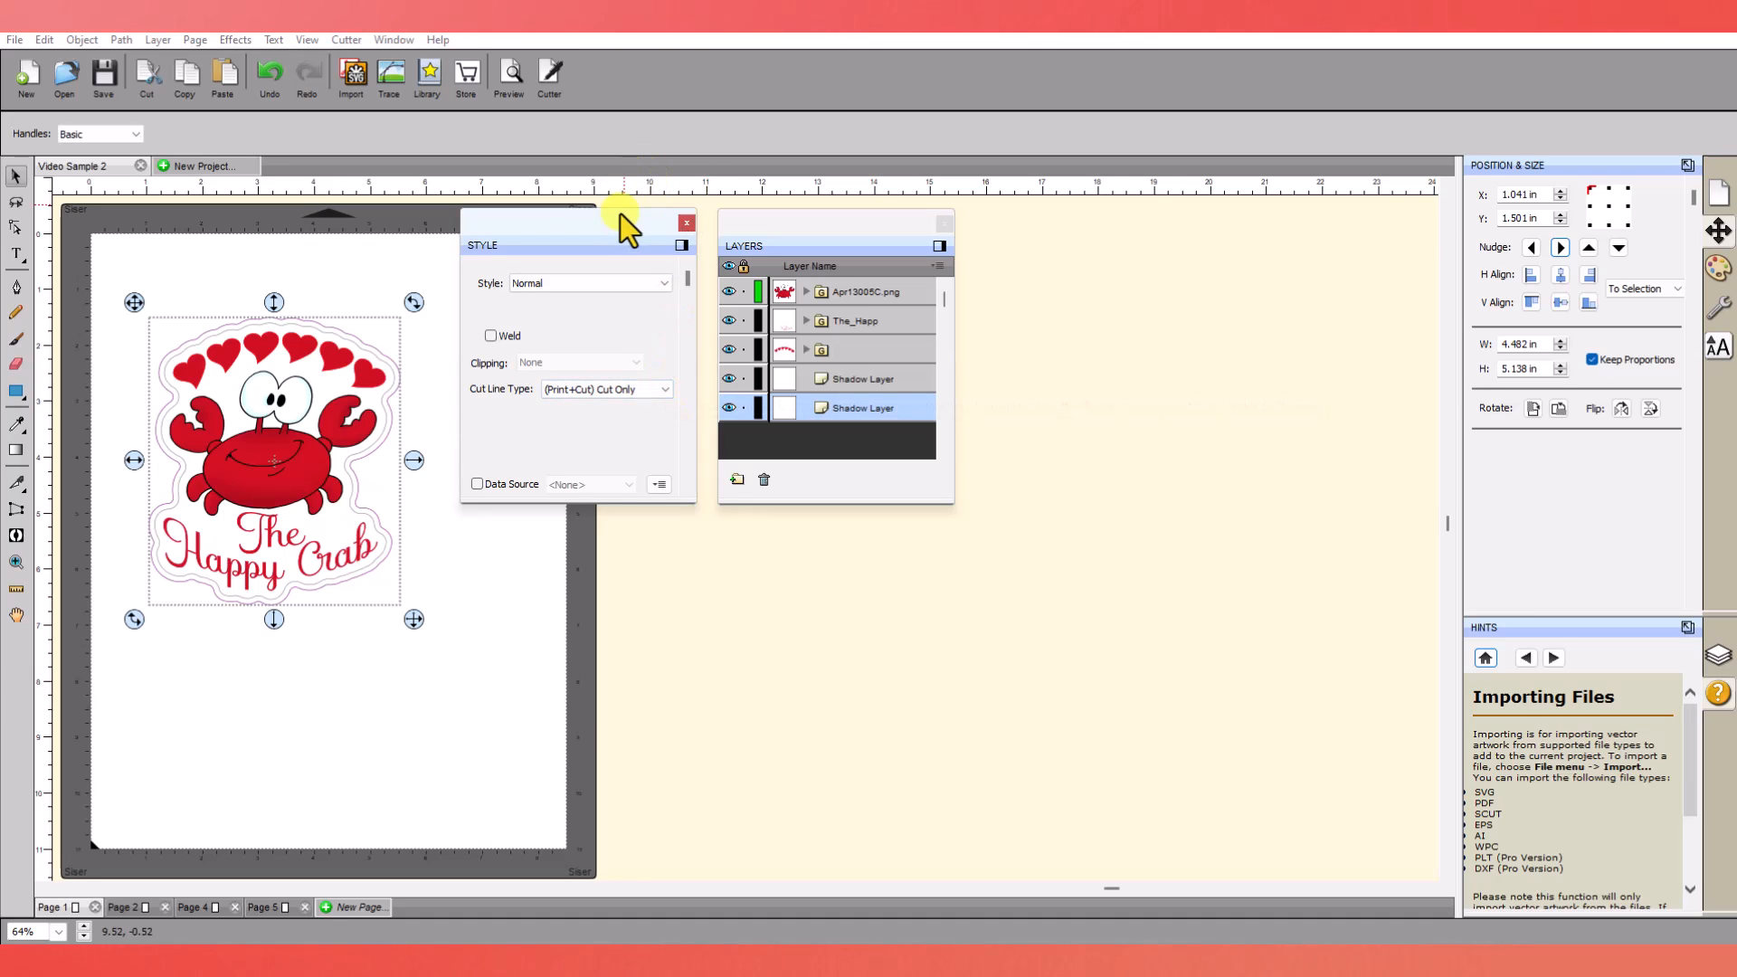
{"action": "left_click_drag", "start_coordinate": [621, 213], "coordinate": [624, 210]}
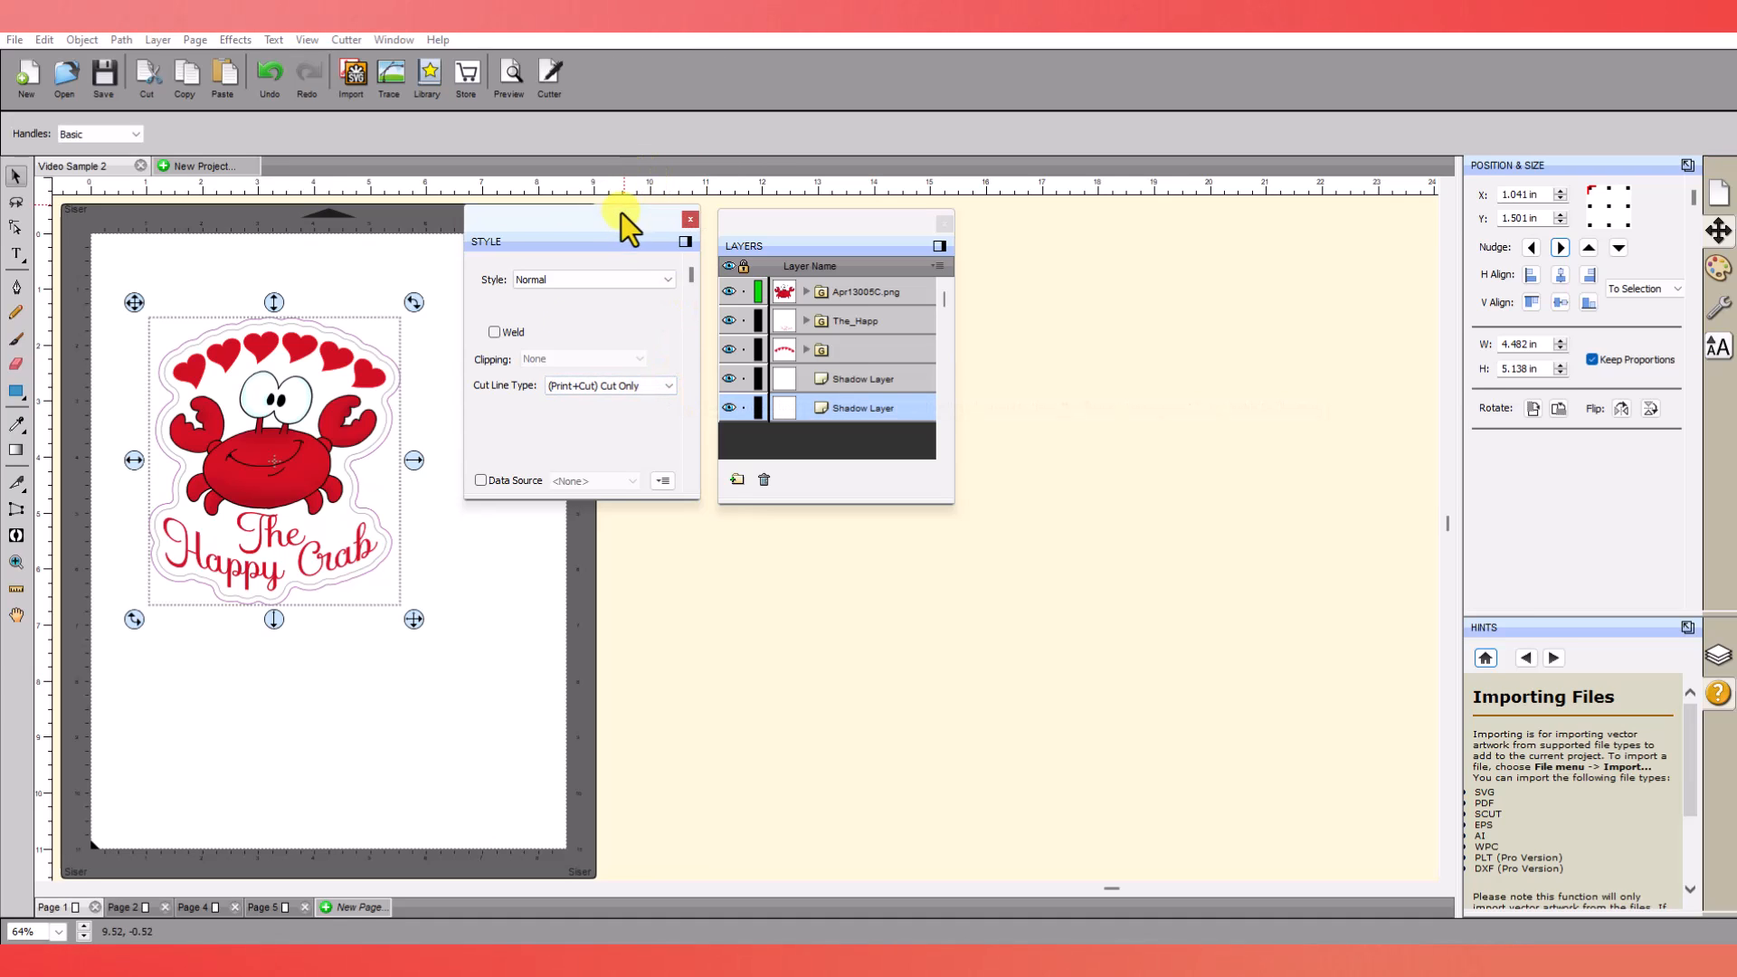
In the Video Sample project, set the bird outline's cut line type to (Print+Cut) Cut Only and check the Print layer's type.
{"action": "left_click", "coordinate": [118, 905]}
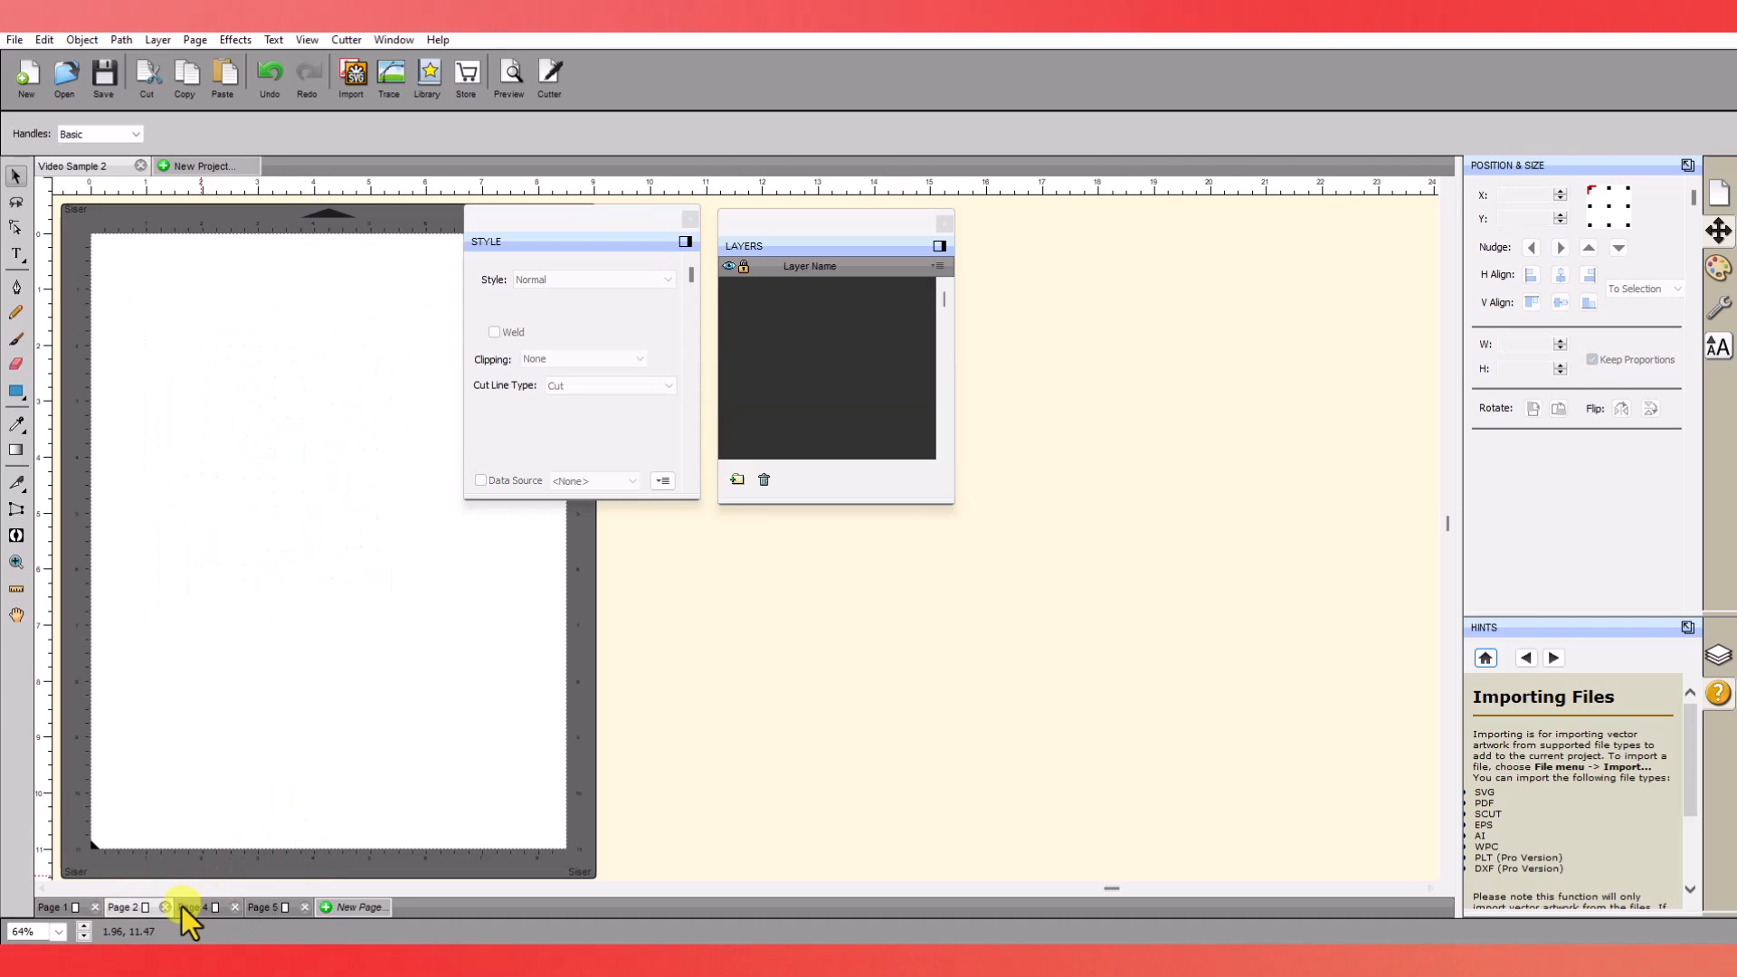
{"action": "left_click", "coordinate": [40, 905]}
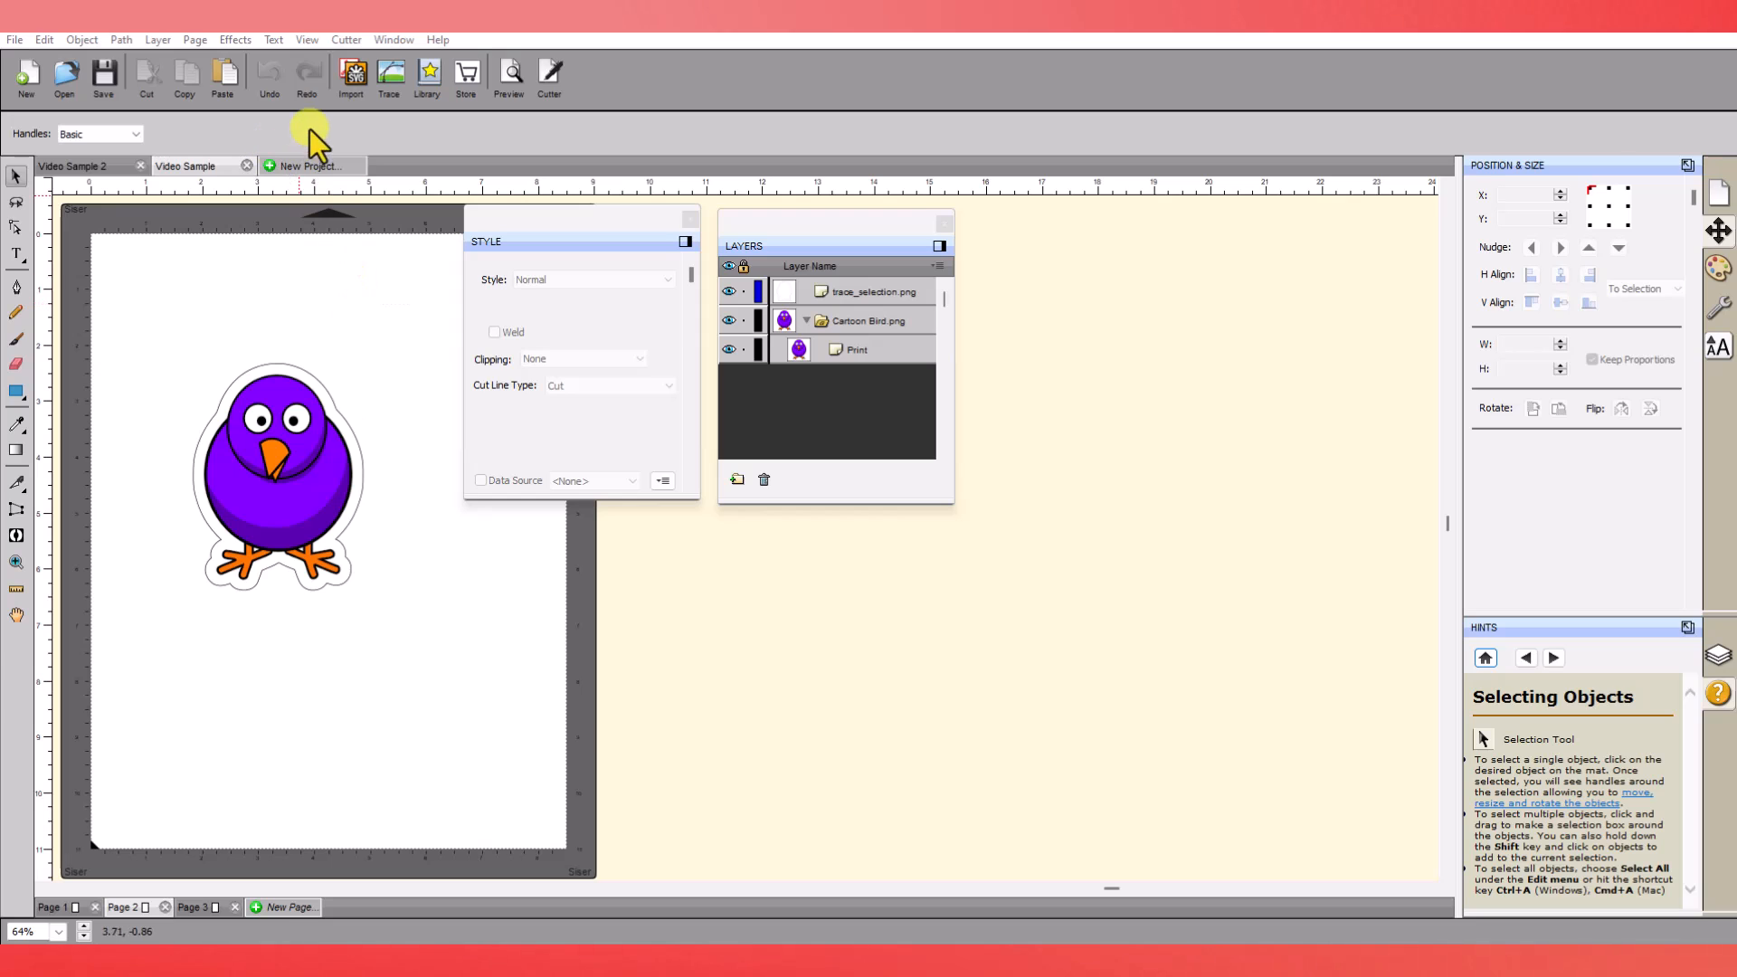
{"action": "left_click", "coordinate": [854, 291]}
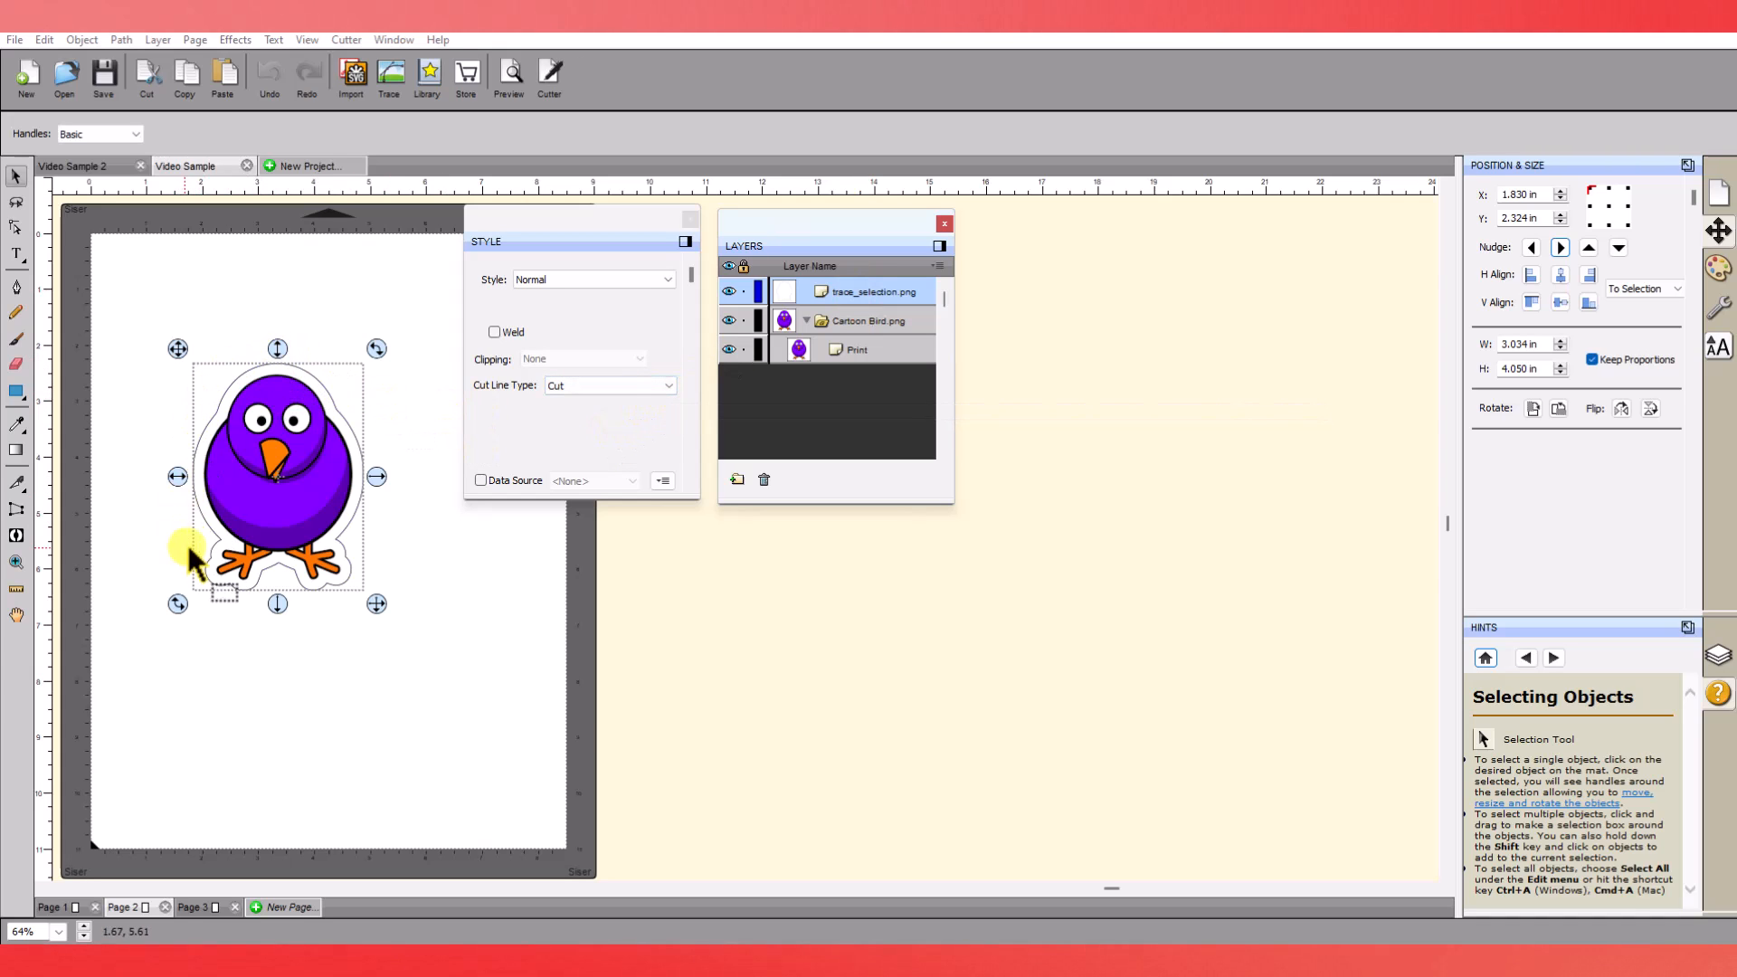
{"action": "left_click", "coordinate": [665, 387]}
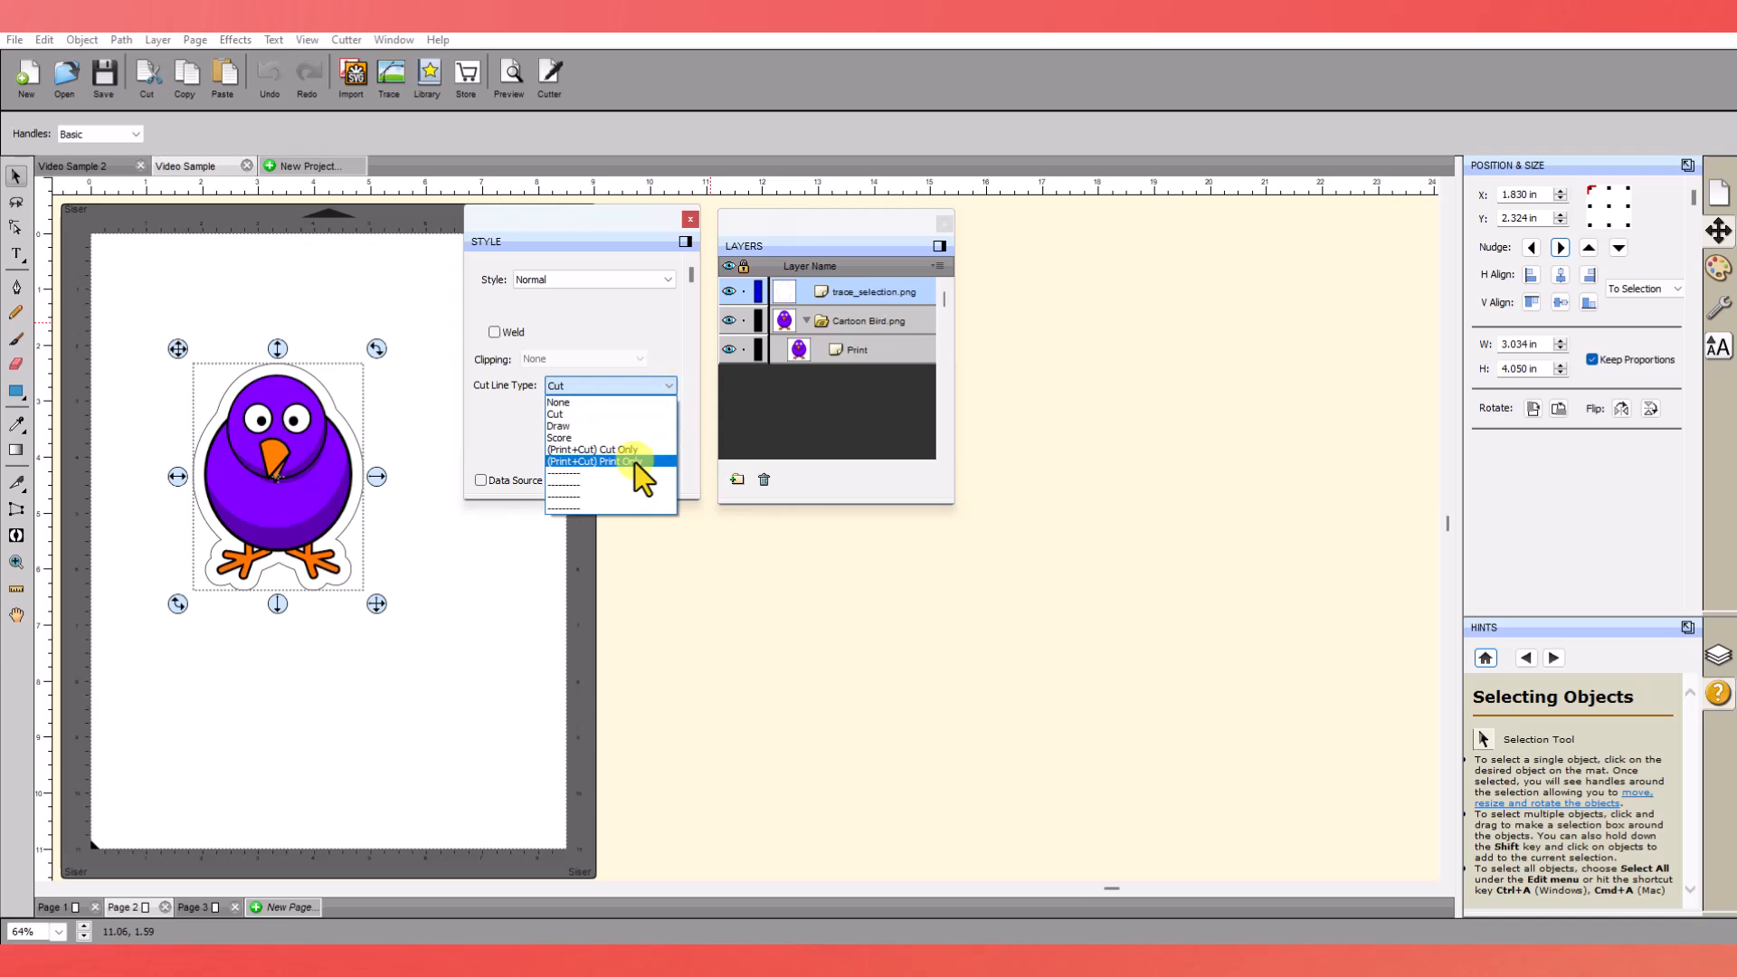
{"action": "left_click", "coordinate": [631, 450]}
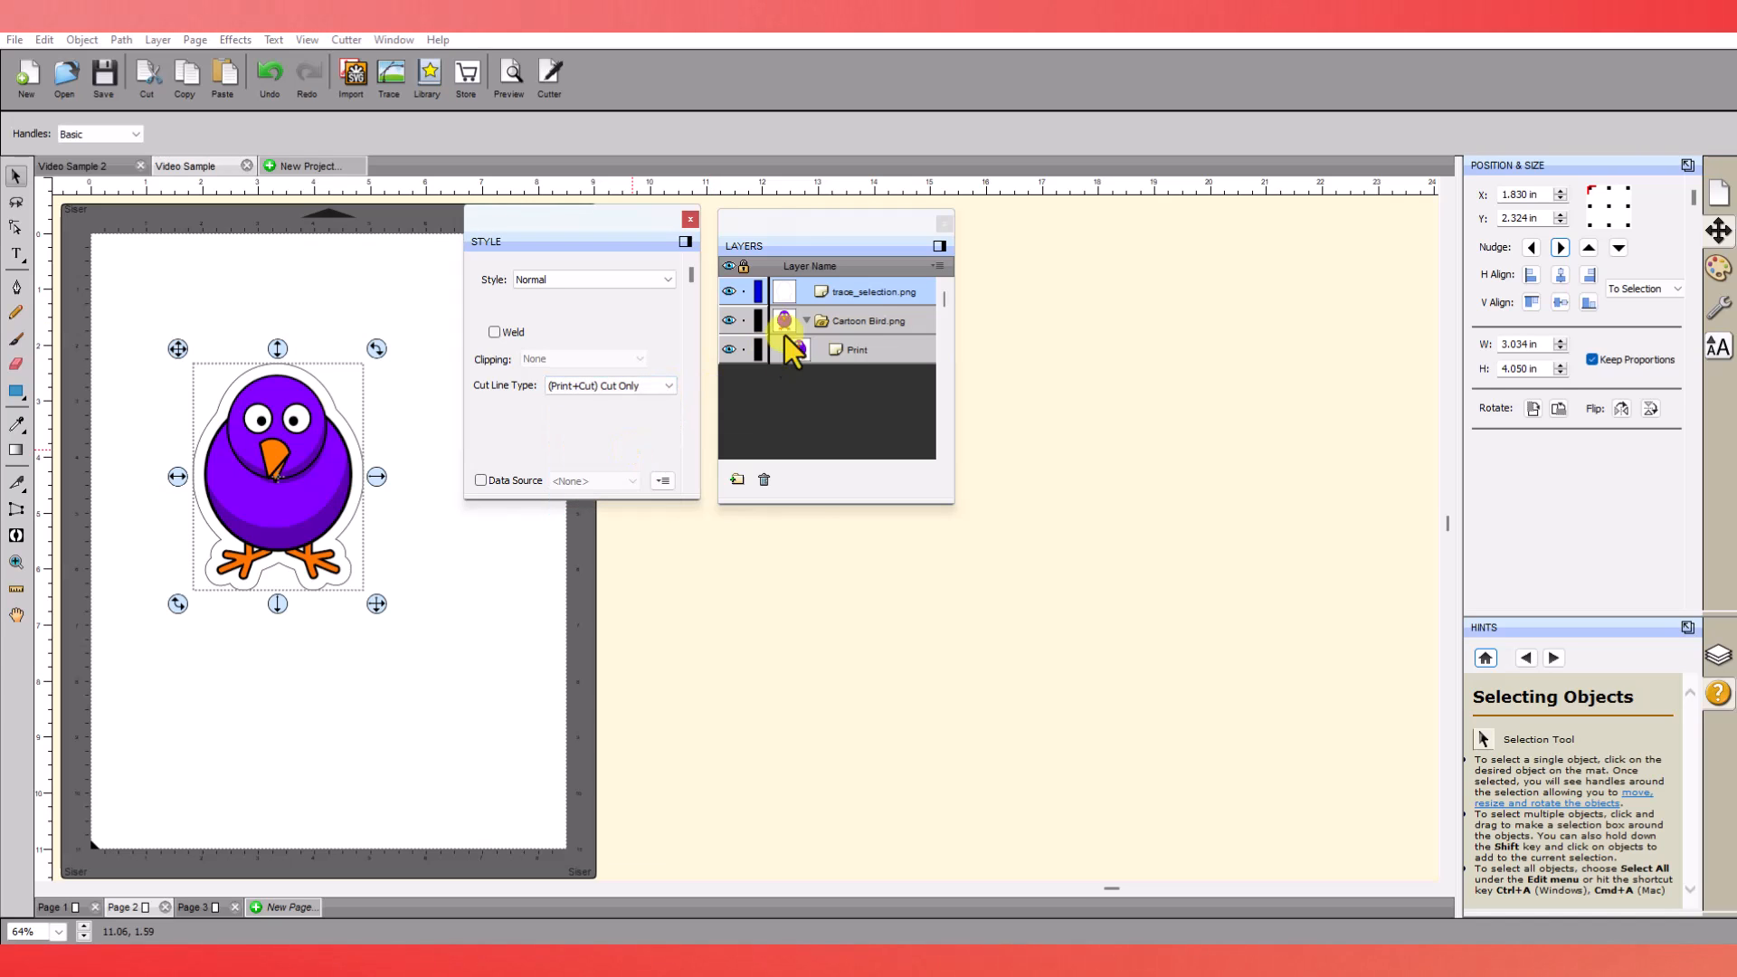
{"action": "left_click", "coordinate": [834, 351]}
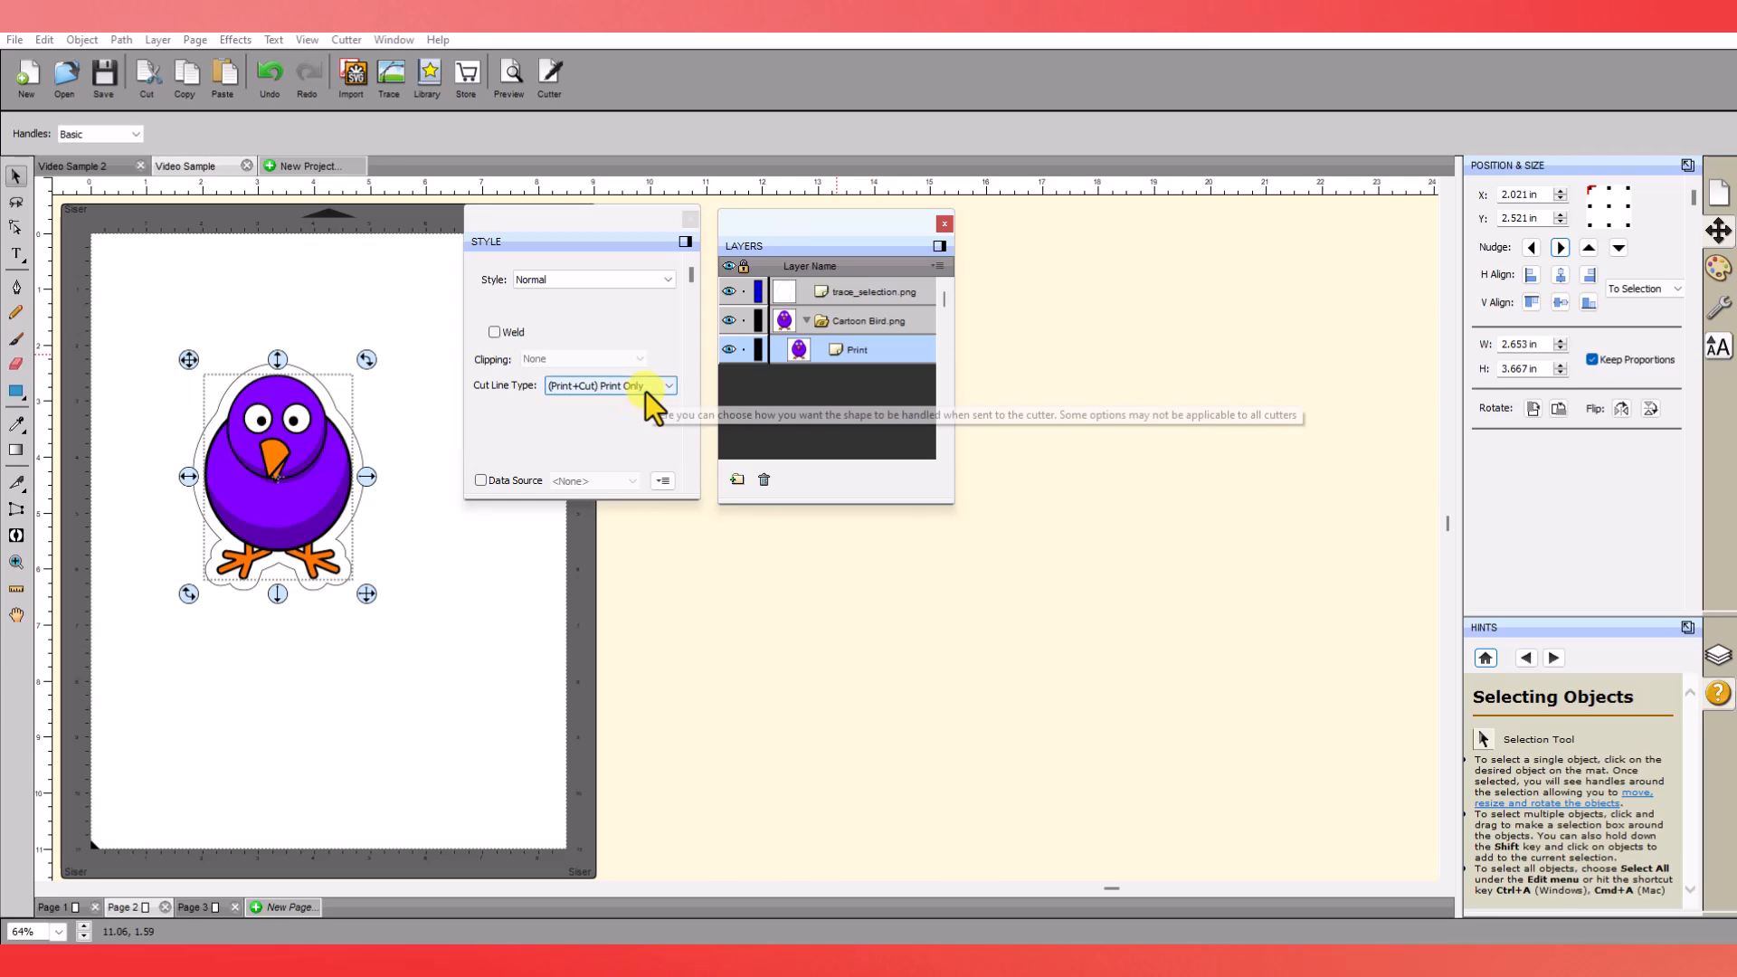
{"action": "left_click", "coordinate": [458, 666]}
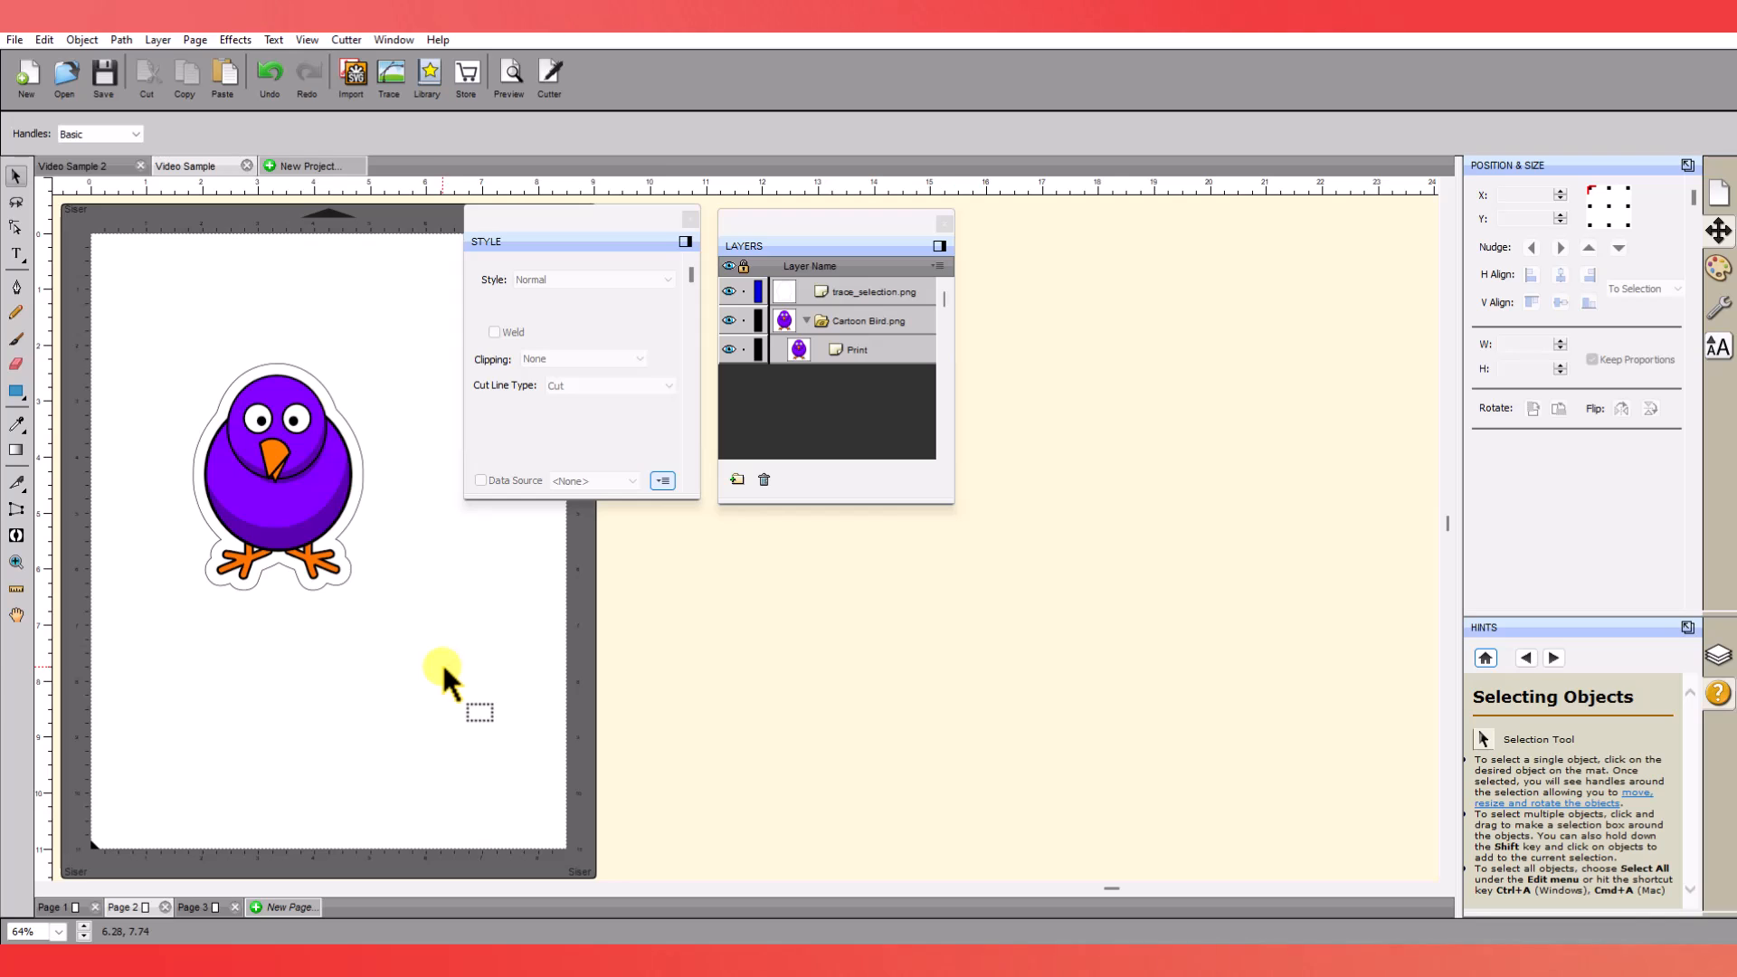